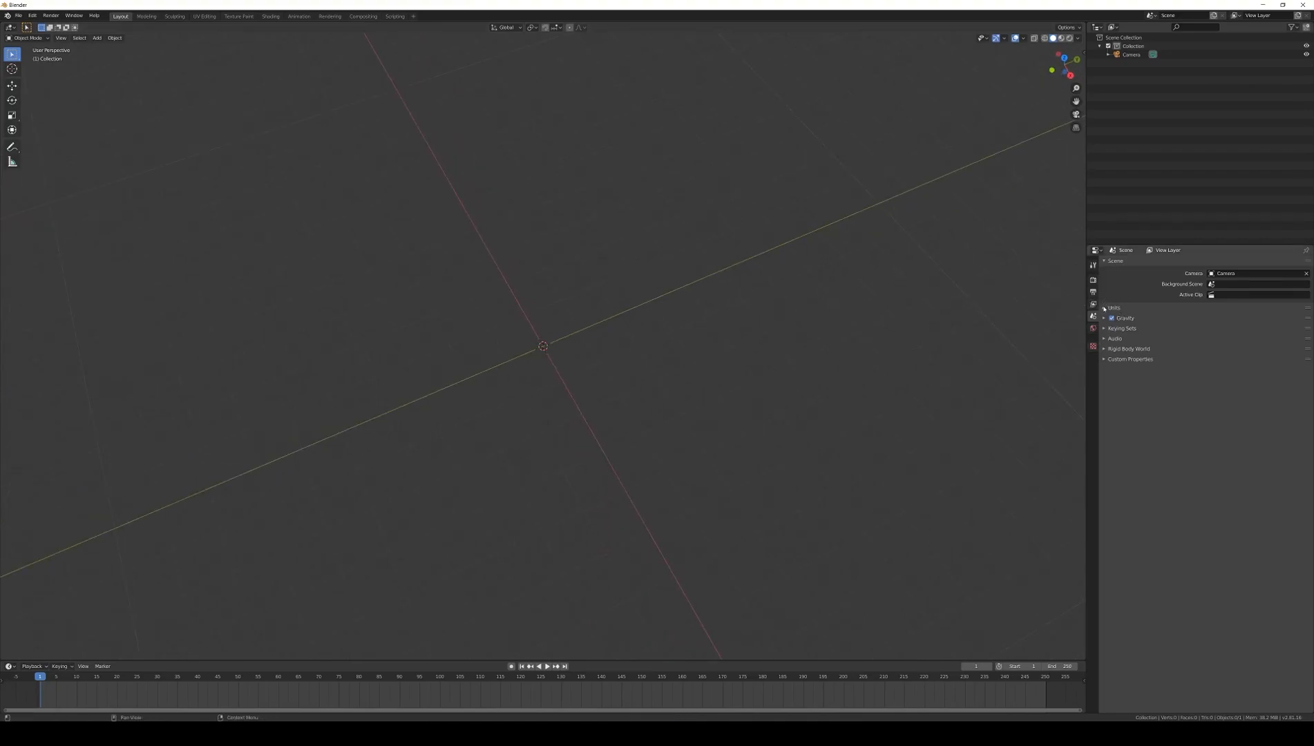
Step: Set the scene units to Imperial with length in inches and a unit scale of 1.0
{"action": "left_click", "coordinate": [1104, 308]}
{"action": "left_click", "coordinate": [1243, 320]}
{"action": "left_click", "coordinate": [1233, 330]}
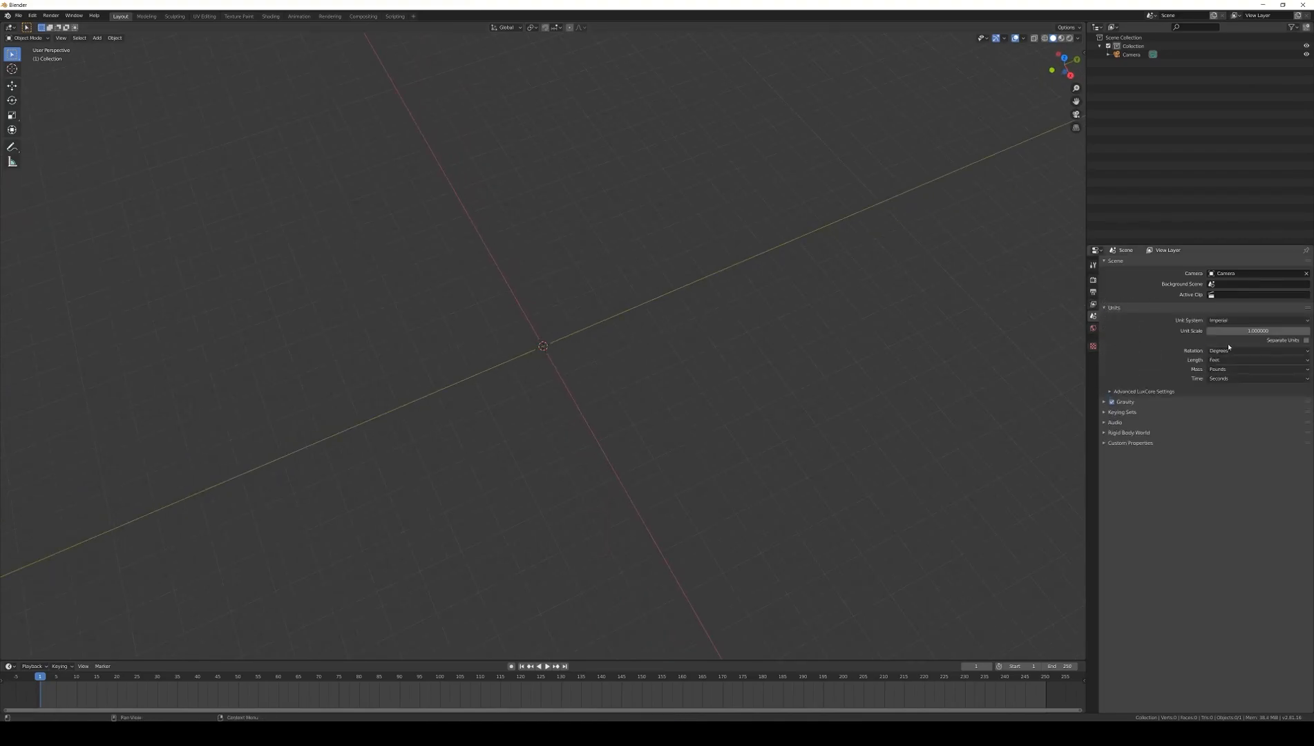
{"action": "left_click", "coordinate": [1228, 360]}
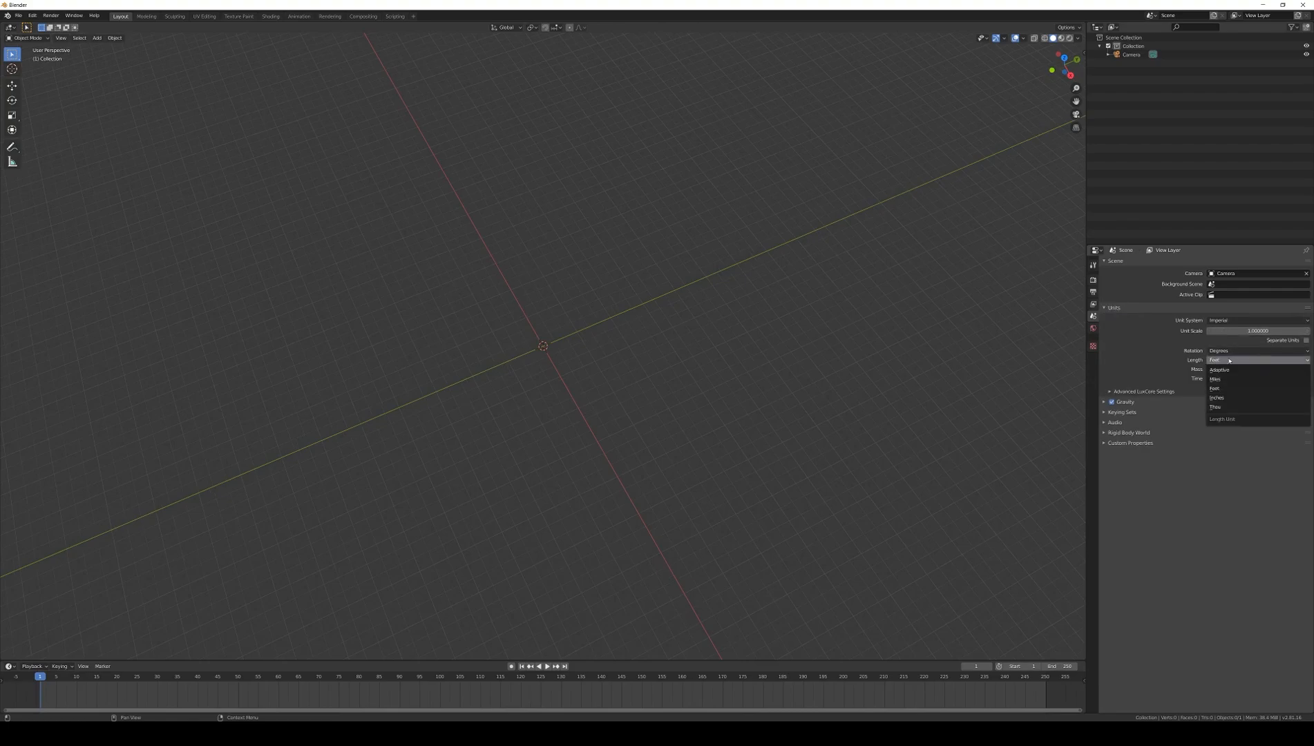
{"action": "left_click", "coordinate": [1226, 398]}
{"action": "left_click", "coordinate": [1277, 330]}
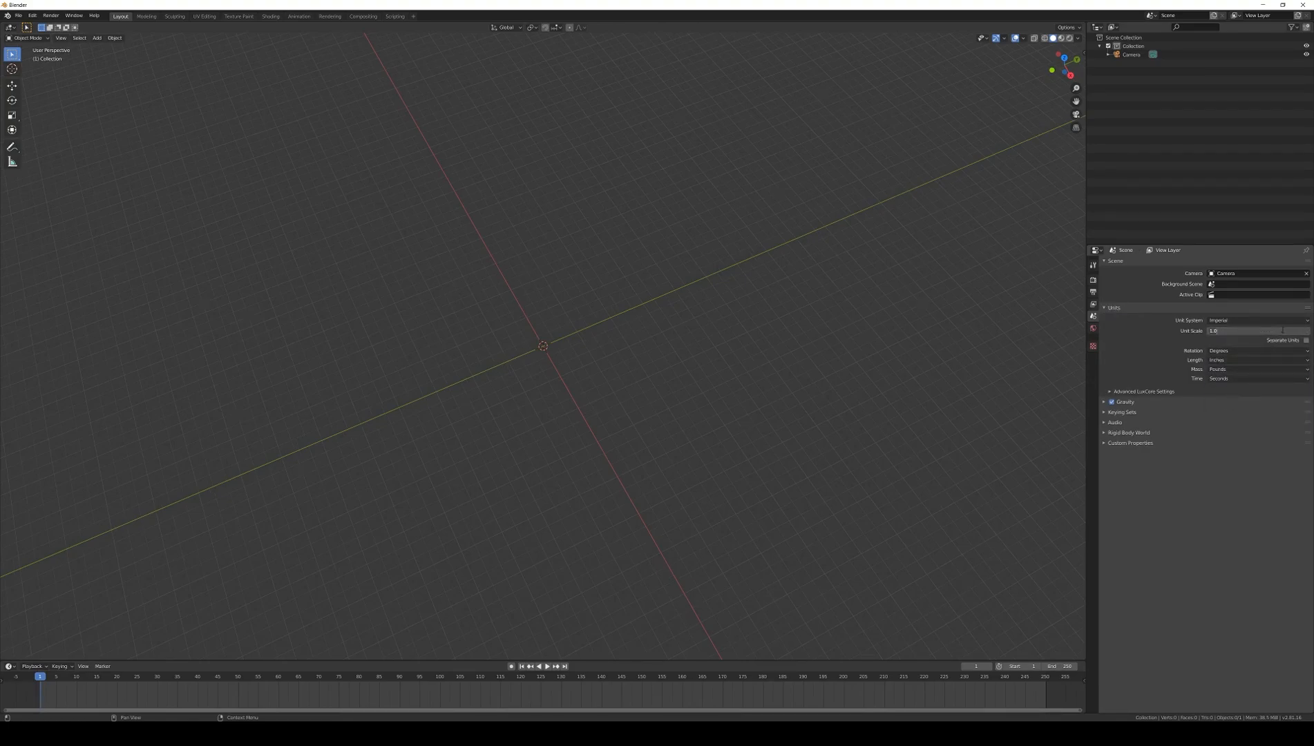
{"action": "key", "text": "Return"}
Step: Add a plane mesh at the world origin
{"action": "key", "text": "shift+a"}
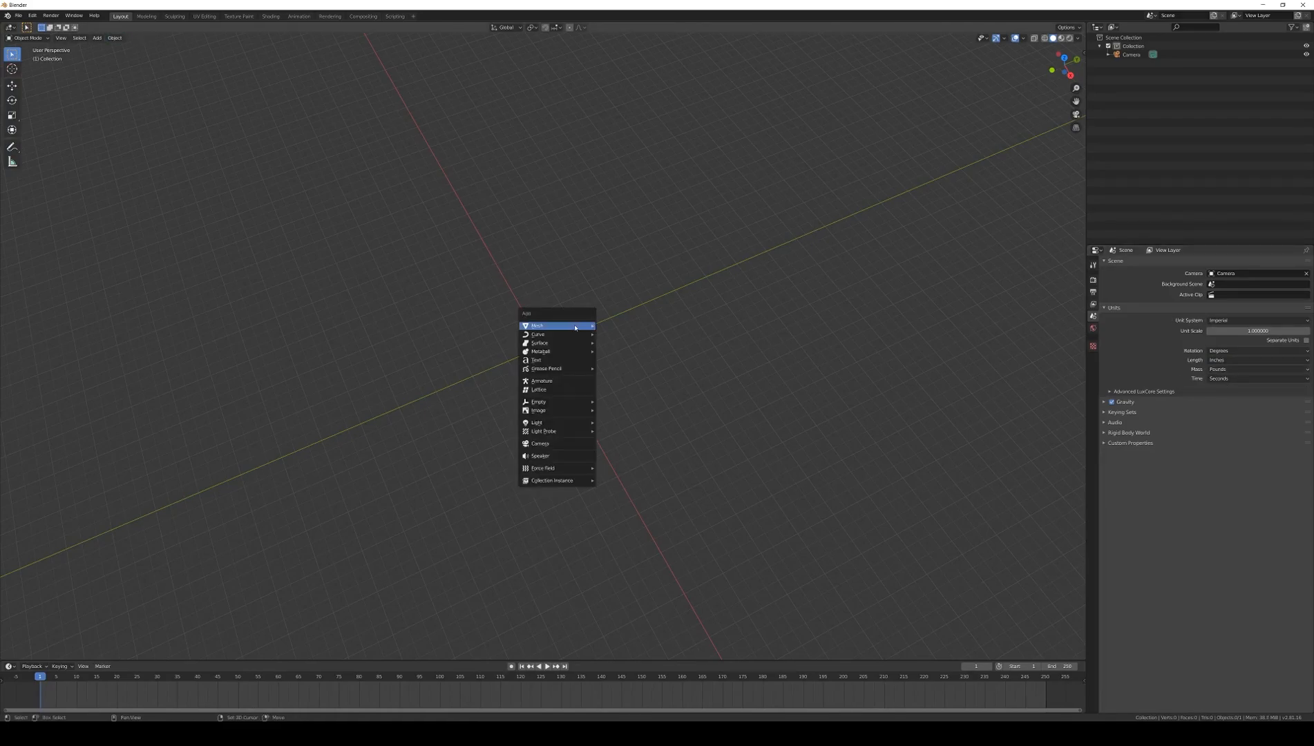
{"action": "mouse_move", "coordinate": [553, 325]}
{"action": "left_click", "coordinate": [614, 327]}
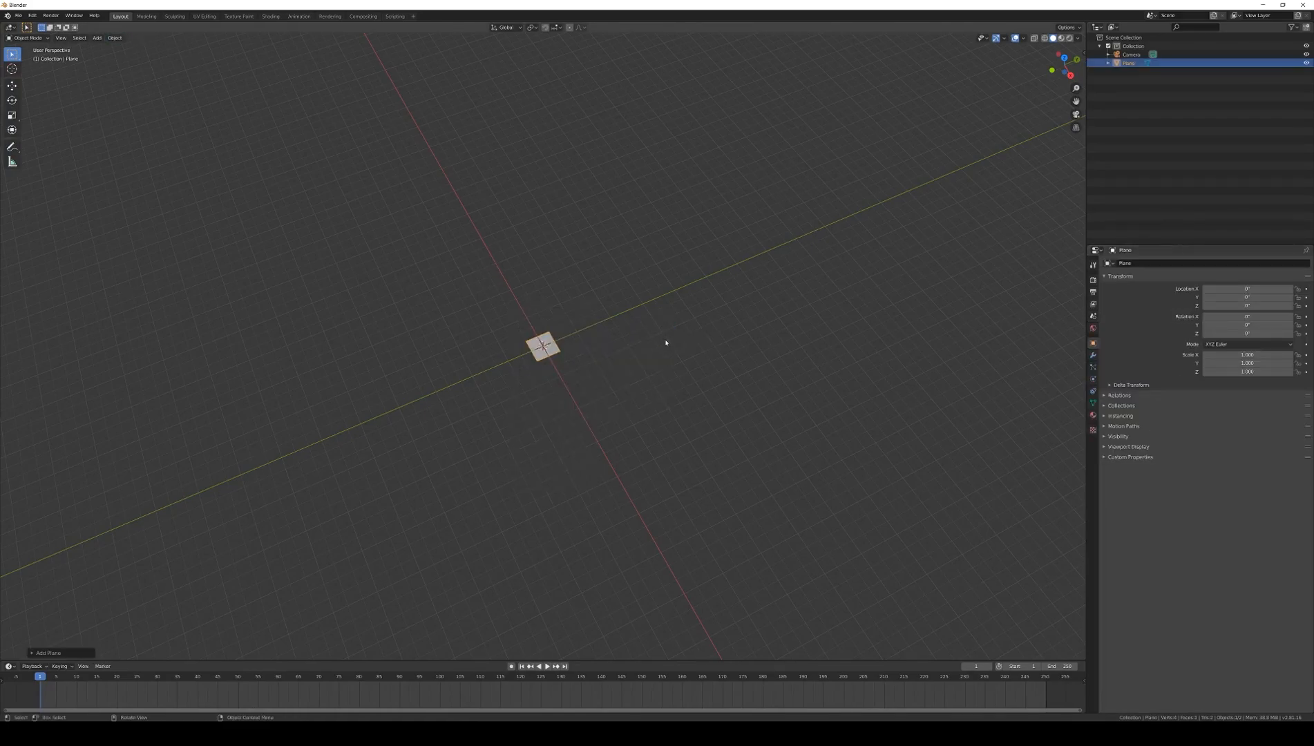
Step: Open the 3D viewport's sidebar and show the Screencast Keys settings
{"action": "left_click", "coordinate": [1080, 56]}
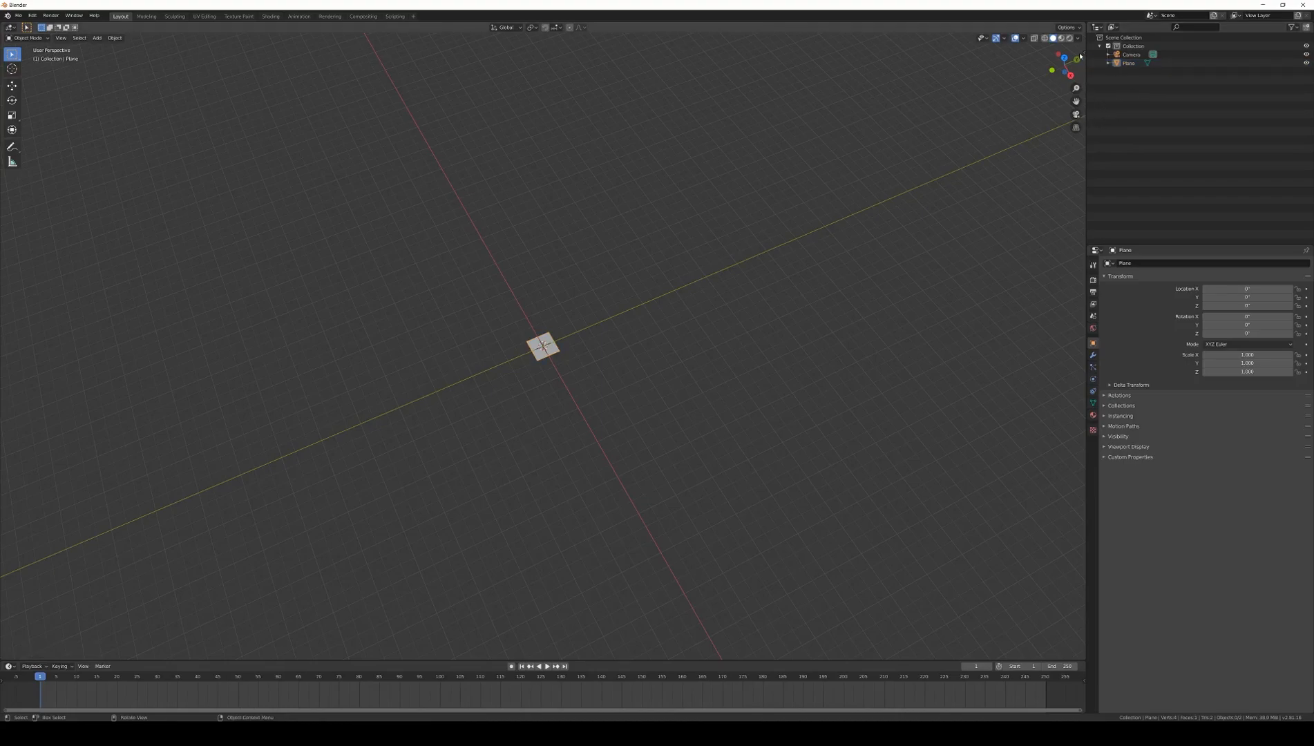
{"action": "left_click", "coordinate": [1084, 54]}
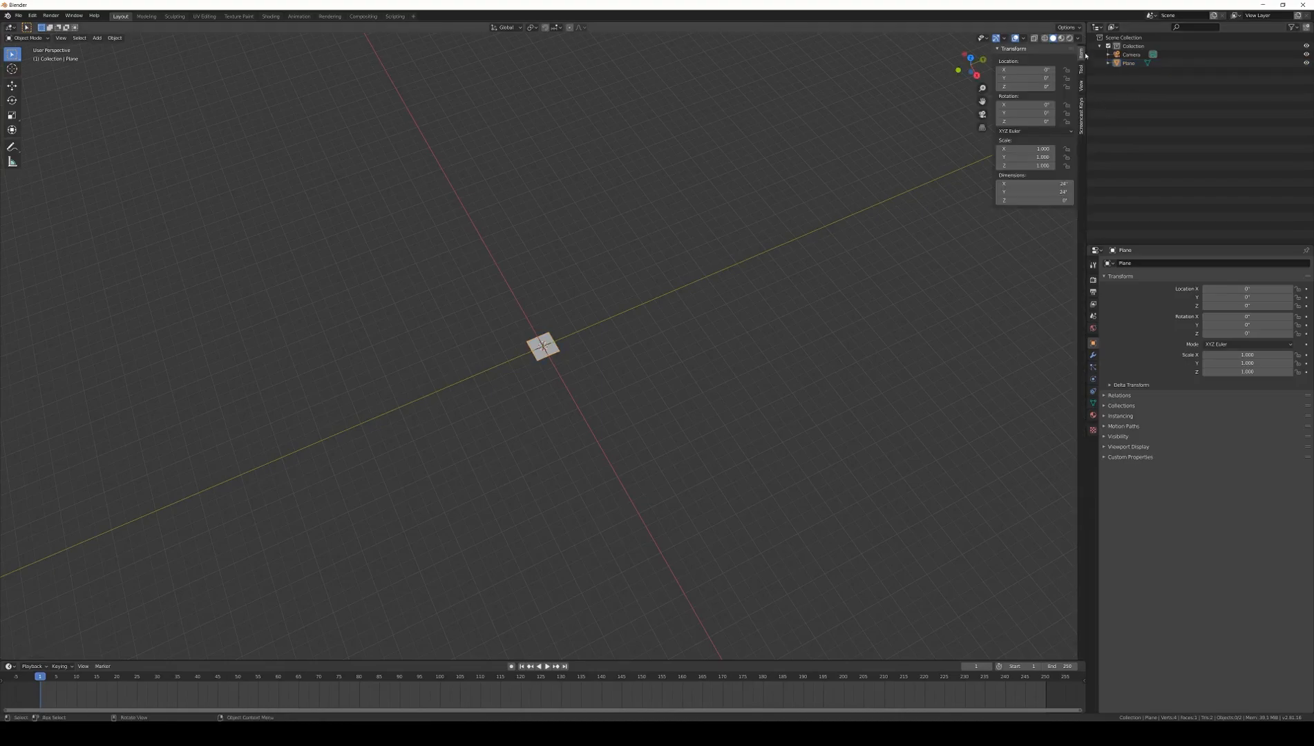
{"action": "left_click", "coordinate": [1082, 122]}
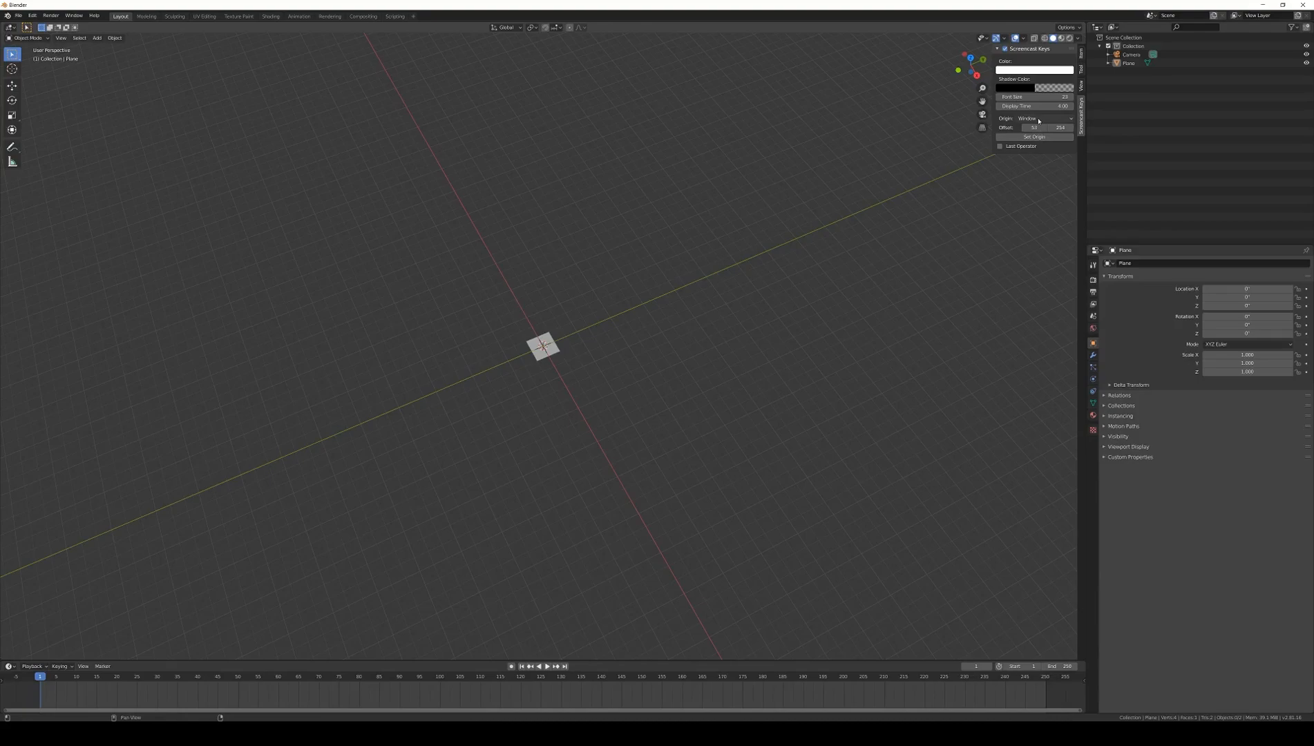
Step: Select the plane and move it freehand to about X -11.65 in and Y 17.92 in
{"action": "left_click", "coordinate": [542, 347]}
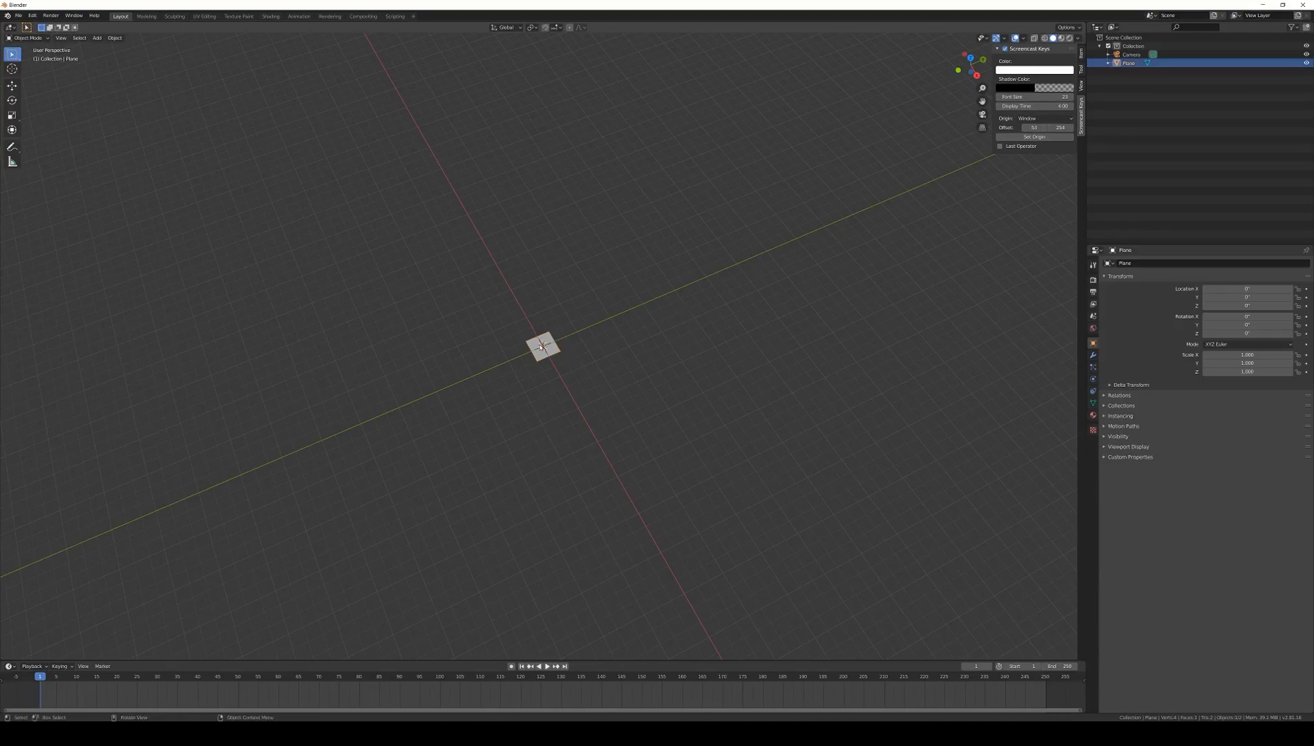
{"action": "left_click_drag", "start_coordinate": [541, 348], "coordinate": [565, 325]}
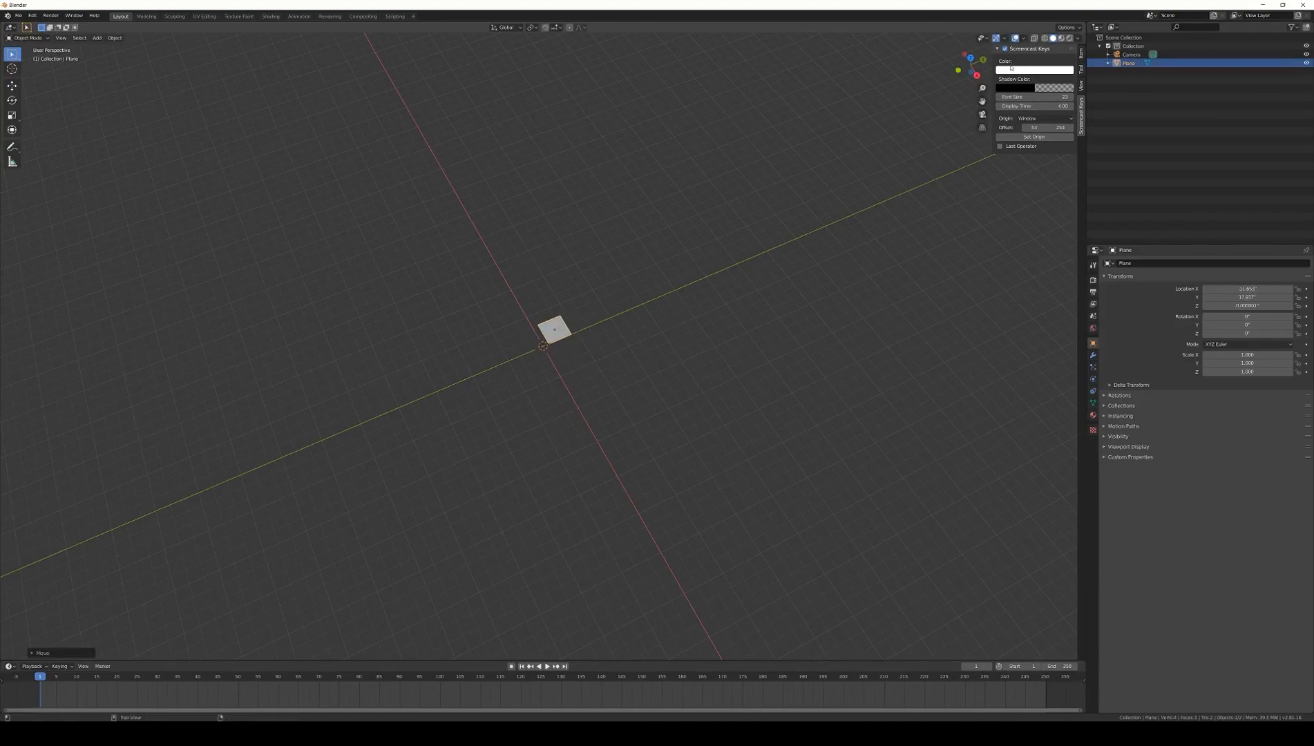
{"action": "middle_click_drag", "start_coordinate": [796, 204], "coordinate": [611, 387]}
Step: From the top view, edit the plane and set the global X position of its right-hand vertices to 0
{"action": "key", "text": "KP_7"}
{"action": "scroll", "coordinate": [528, 338], "scroll_direction": "up", "scroll_amount": 10}
{"action": "key", "text": "Tab"}
{"action": "left_click", "coordinate": [594, 199]}
{"action": "left_click", "coordinate": [602, 366], "text": "shift"}
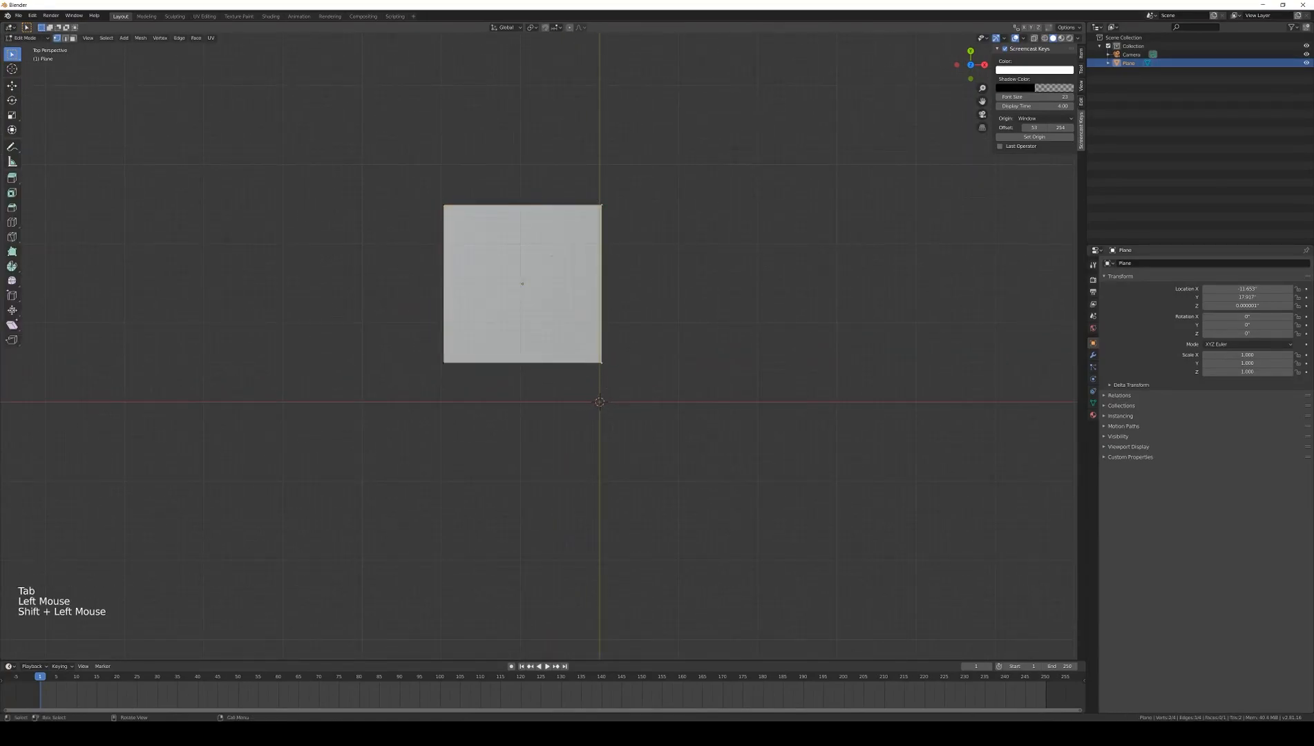
{"action": "left_click", "coordinate": [1082, 53]}
{"action": "left_click", "coordinate": [1018, 96]}
{"action": "left_click", "coordinate": [1053, 70]}
{"action": "key", "text": "Return"}
Step: Set the global Y position of the plane's two lower vertices to 0
{"action": "left_click", "coordinate": [597, 364]}
{"action": "left_click", "coordinate": [445, 373], "text": "shift"}
{"action": "left_click", "coordinate": [1057, 78]}
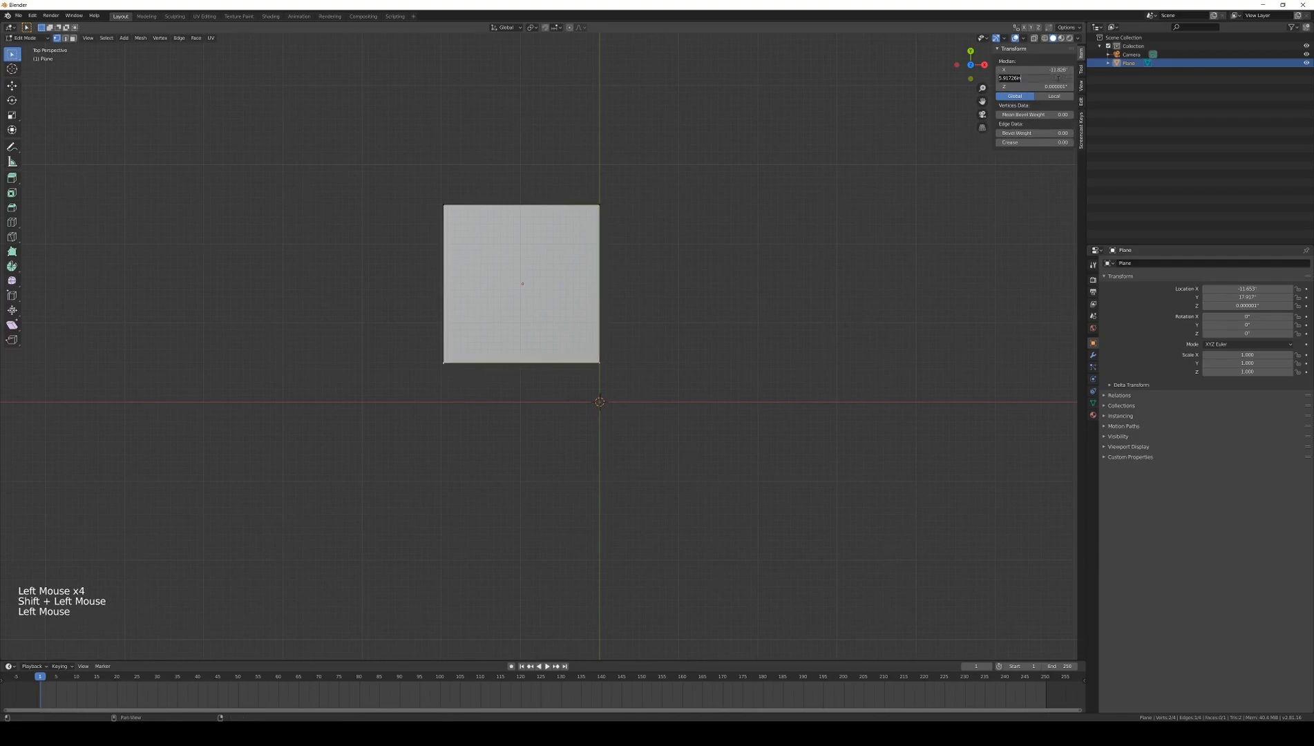
{"action": "type", "text": "0"}
{"action": "key", "text": "Return"}
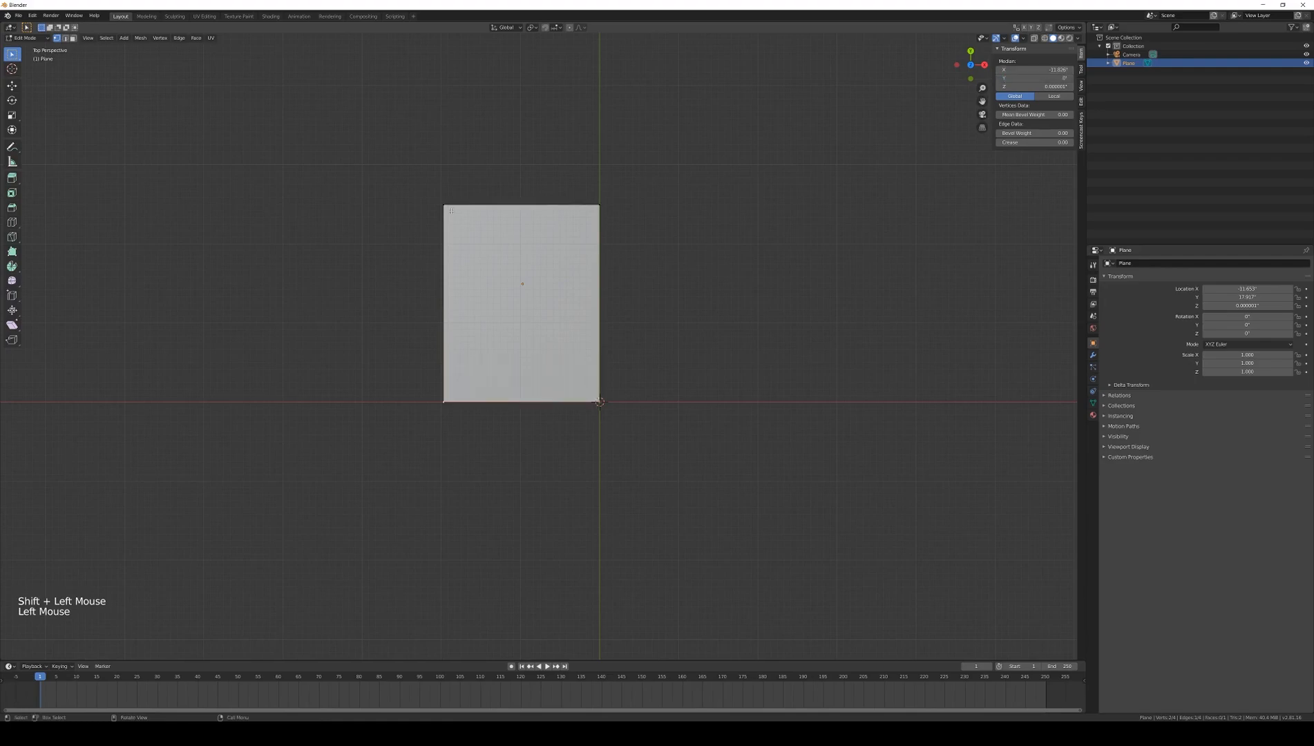
Step: Set the global X position of the plane's two left-hand vertices to -20.25 inches
{"action": "left_click", "coordinate": [444, 223]}
{"action": "left_click", "coordinate": [436, 409], "text": "shift"}
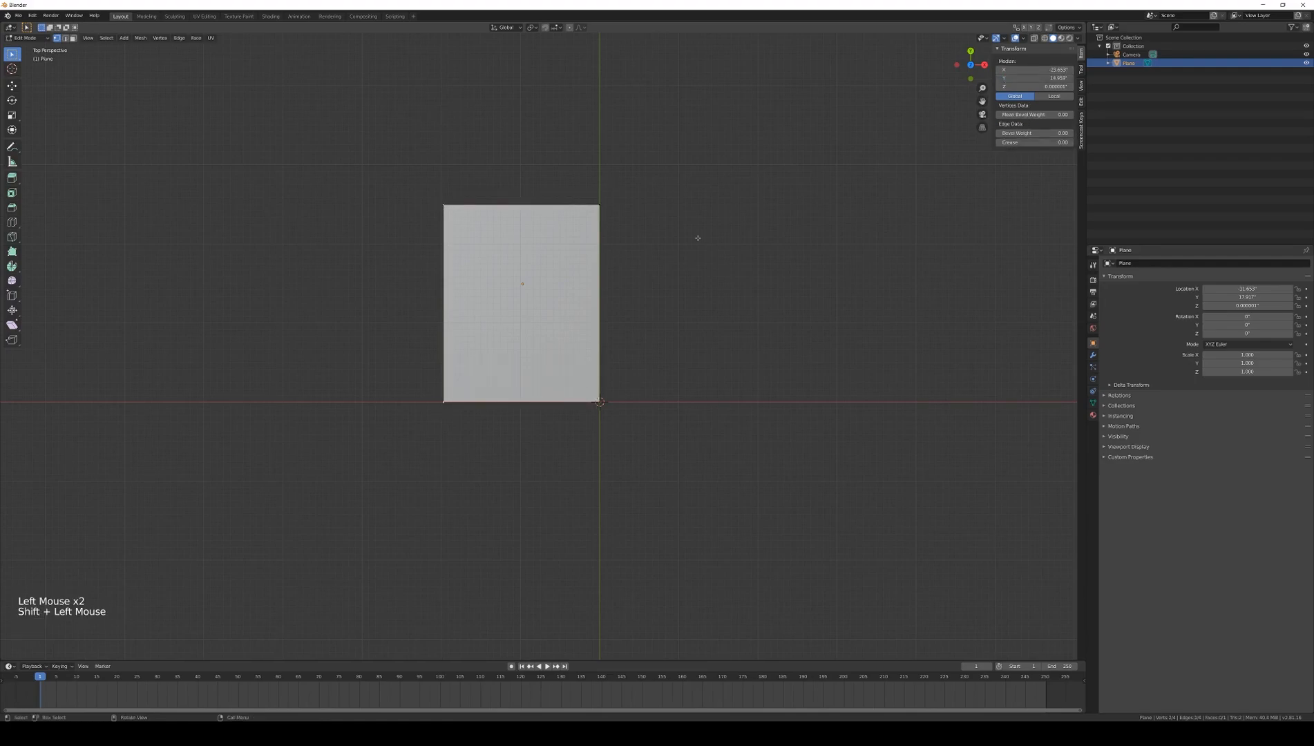
{"action": "left_click", "coordinate": [1036, 70]}
{"action": "type", "text": "-20.52"}
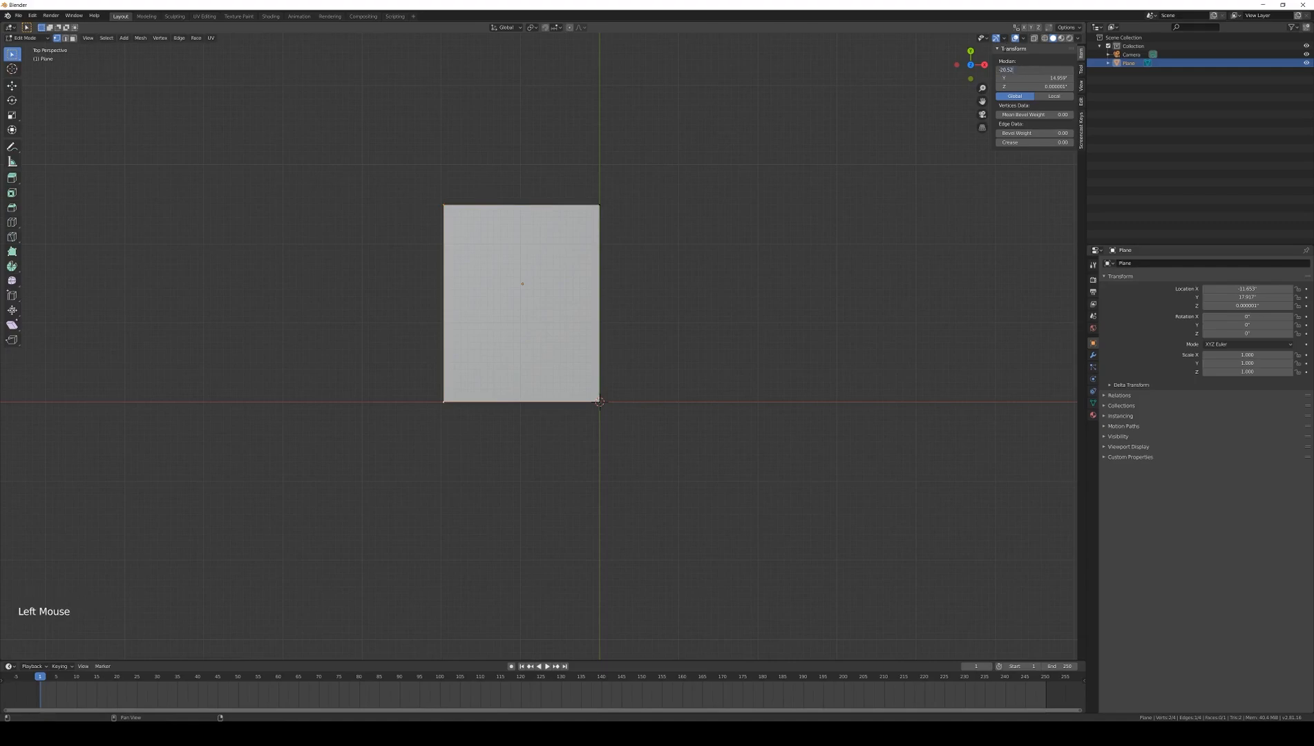
{"action": "key", "text": "BackSpace"}
{"action": "key", "text": "BackSpace"}
{"action": "type", "text": "25"}
{"action": "key", "text": "Return"}
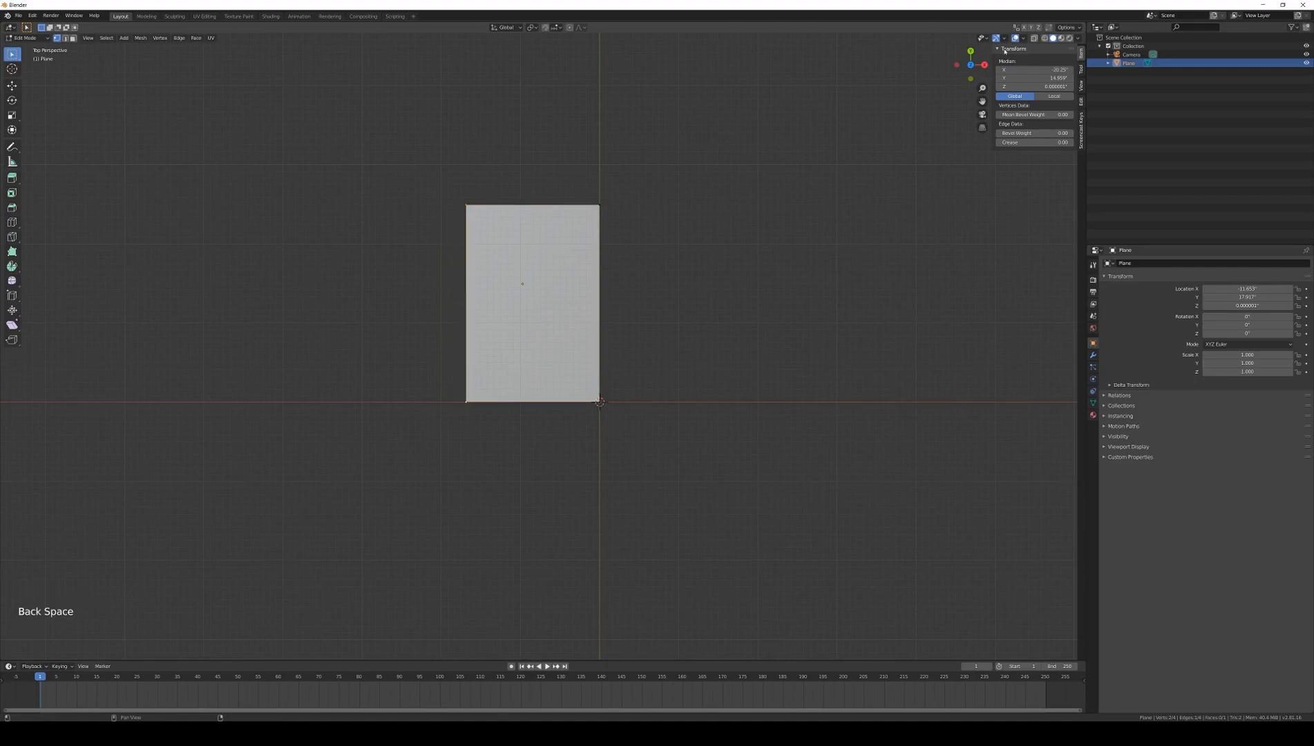
Step: Set the global Y position of the plane's two upper vertices to 42 inches and return to Object Mode
{"action": "left_click", "coordinate": [600, 206]}
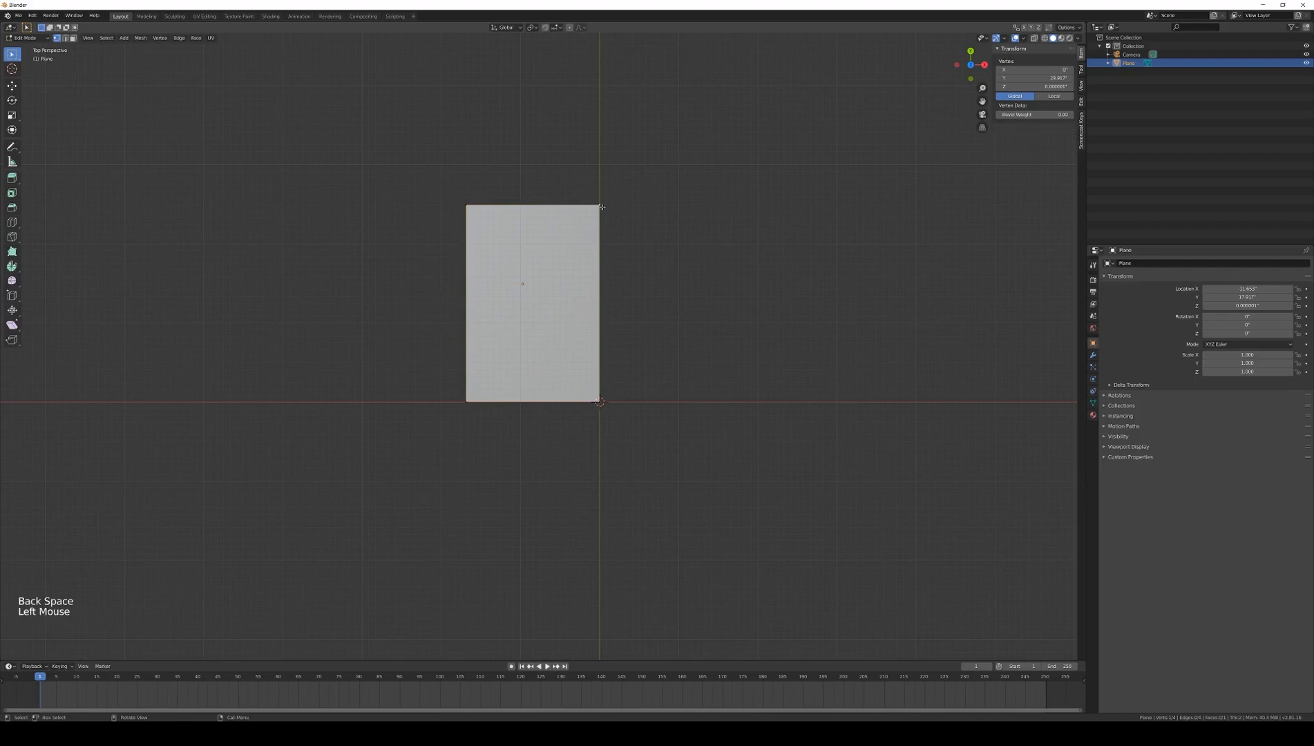
{"action": "left_click", "coordinate": [469, 207], "text": "shift"}
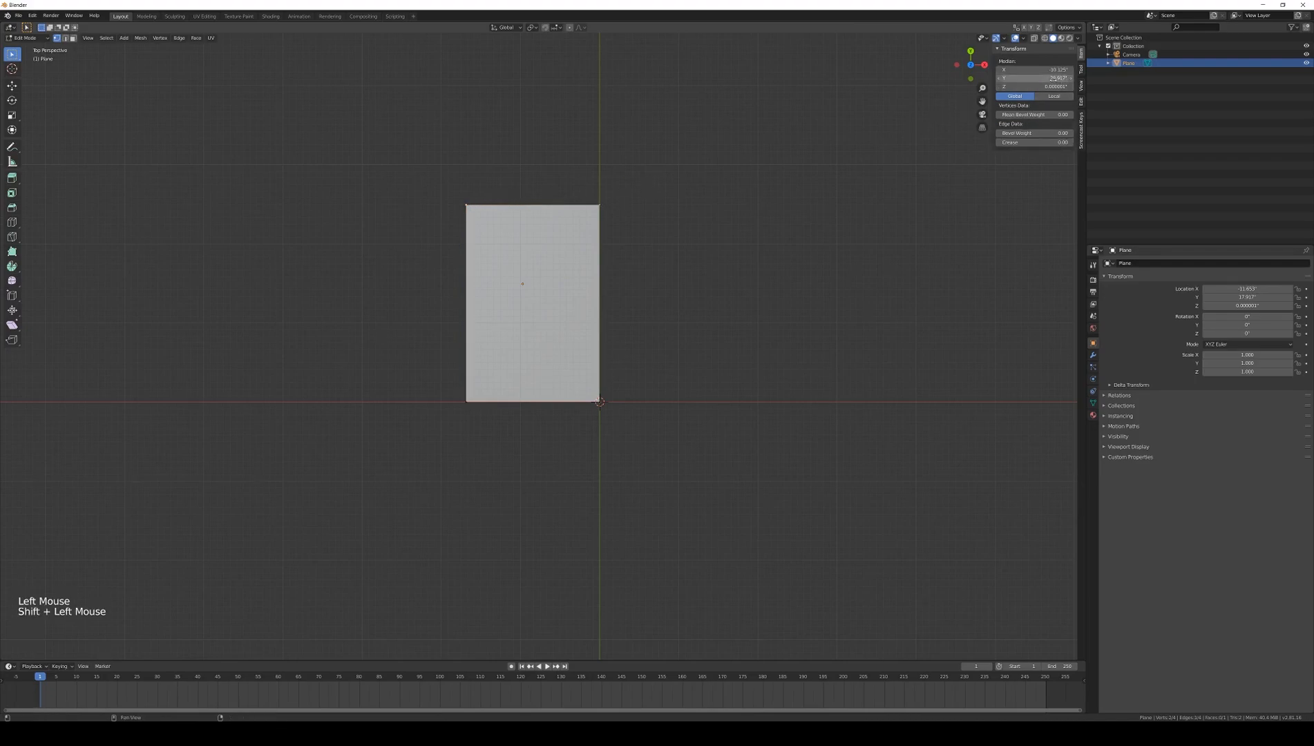
{"action": "left_click", "coordinate": [1021, 78]}
{"action": "type", "text": "42"}
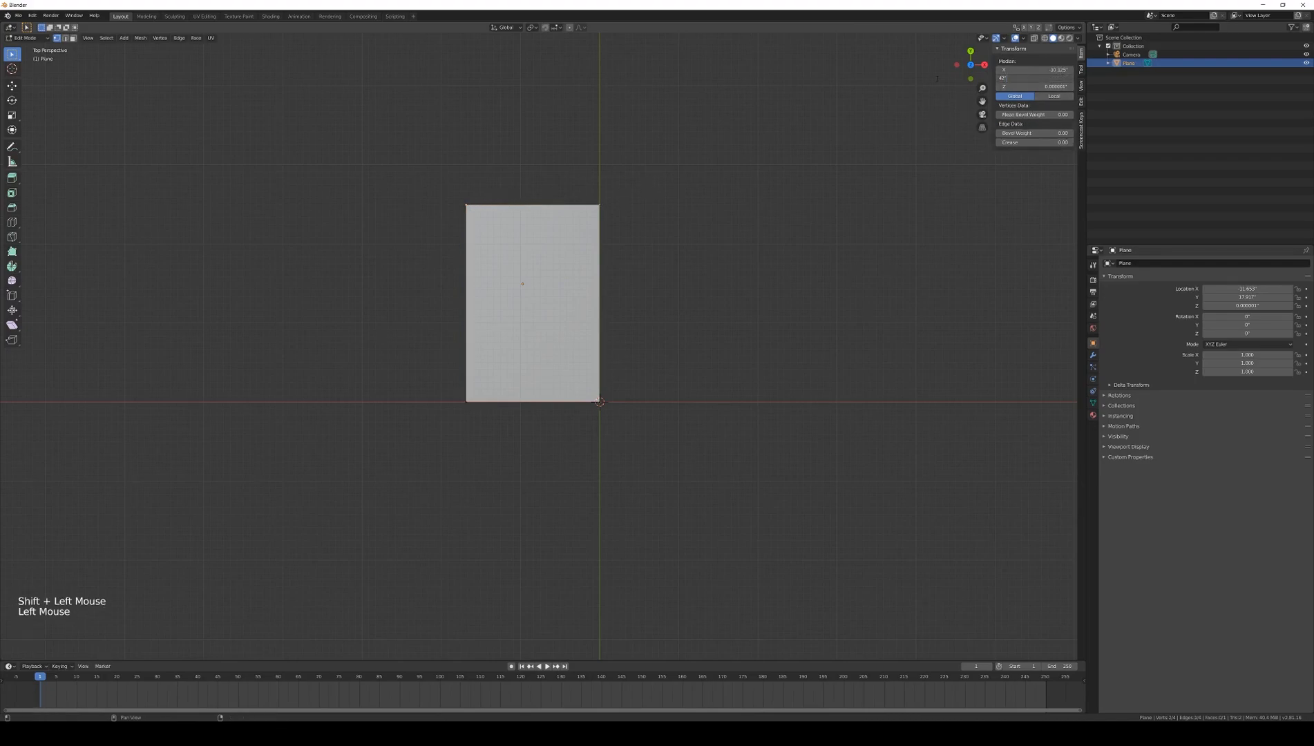
{"action": "key", "text": "Return"}
{"action": "key", "text": "Tab"}
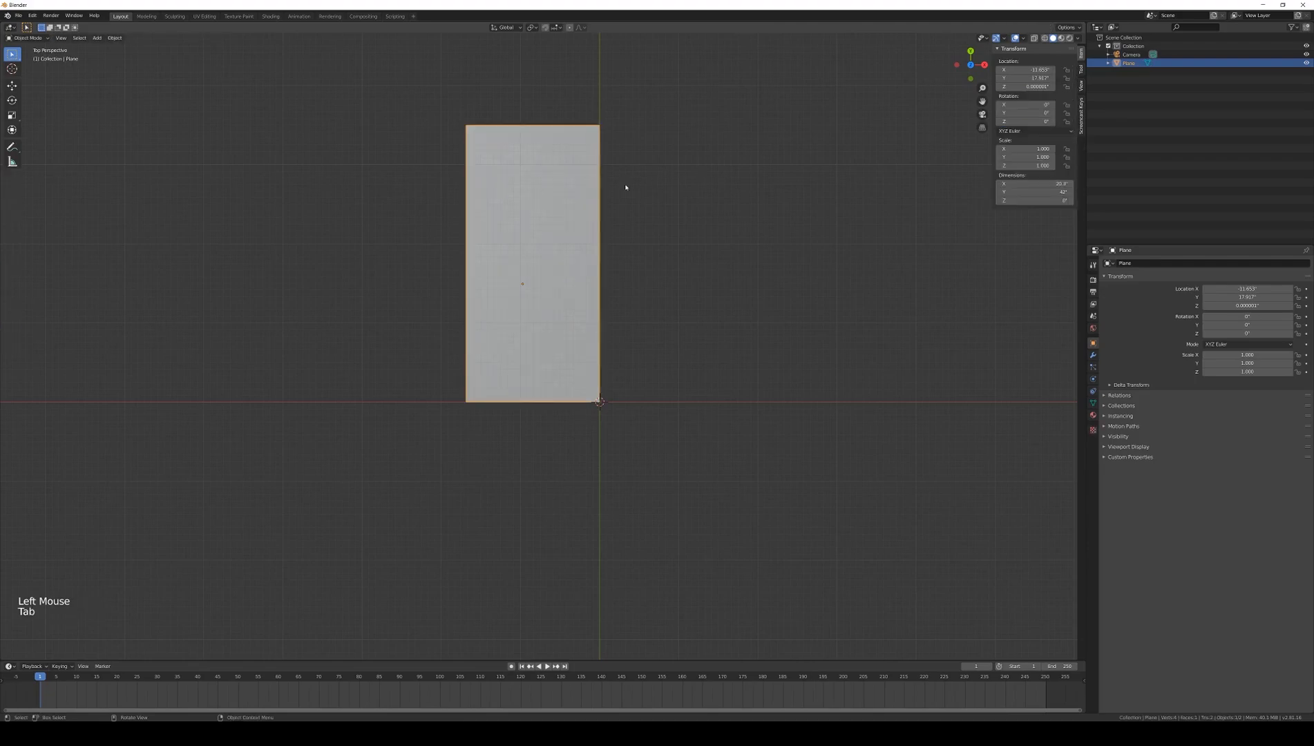
Step: Switch to the Shading workspace and turn off node use for the world surface
{"action": "middle_click_drag", "start_coordinate": [686, 271], "coordinate": [521, 188]}
{"action": "scroll", "coordinate": [541, 250], "scroll_direction": "up", "scroll_amount": 1}
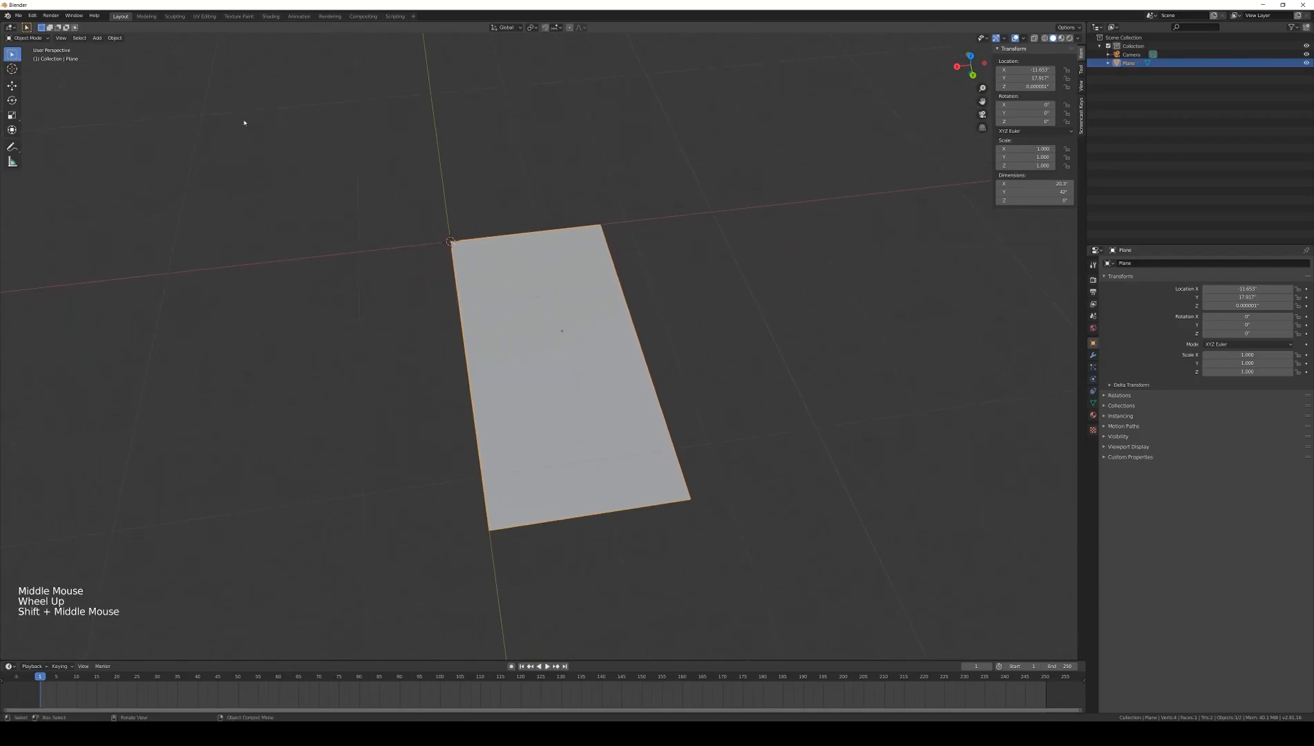
{"action": "left_click", "coordinate": [269, 15]}
{"action": "scroll", "coordinate": [601, 297], "scroll_direction": "down", "scroll_amount": 2}
{"action": "middle_click_drag", "start_coordinate": [601, 297], "coordinate": [622, 282]}
{"action": "scroll", "coordinate": [604, 299], "scroll_direction": "up", "scroll_amount": 8}
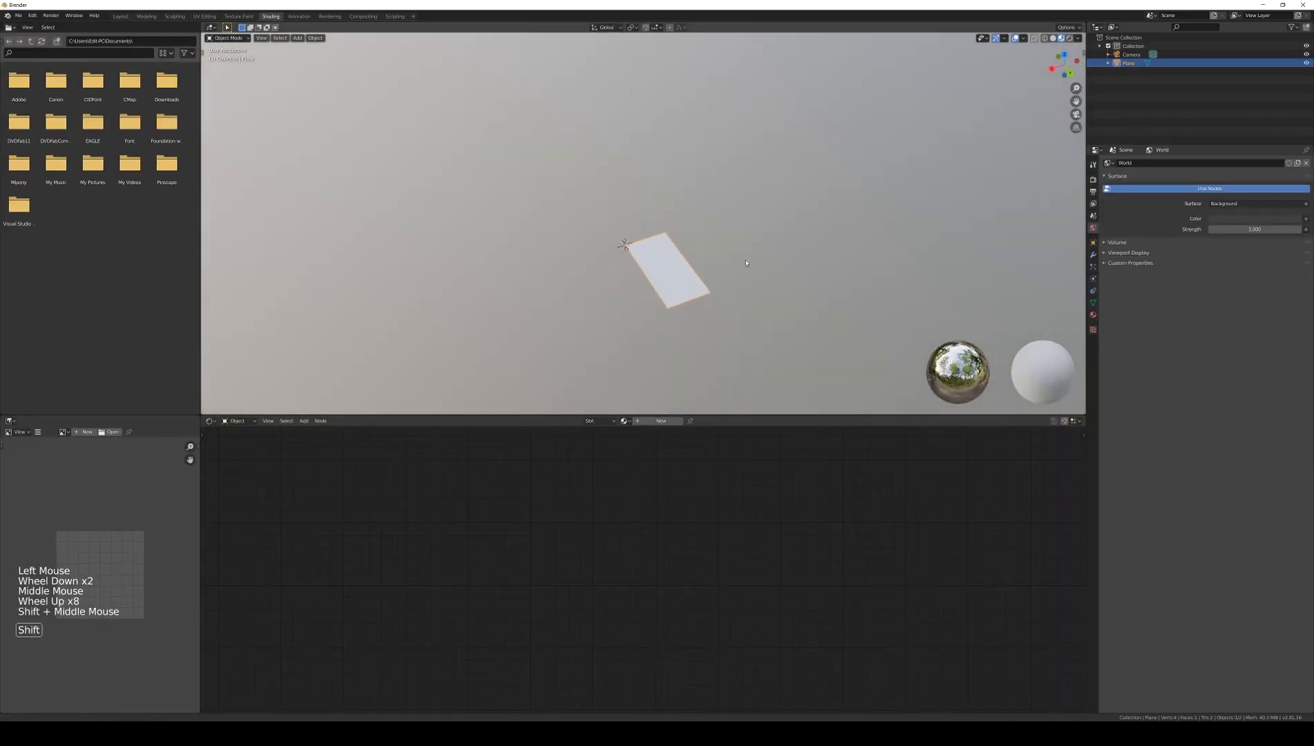
{"action": "scroll", "coordinate": [734, 275], "scroll_direction": "up", "scroll_amount": 4}
{"action": "scroll", "coordinate": [734, 275], "scroll_direction": "up", "scroll_amount": 2}
{"action": "middle_click_drag", "start_coordinate": [777, 284], "coordinate": [733, 270], "text": "shift"}
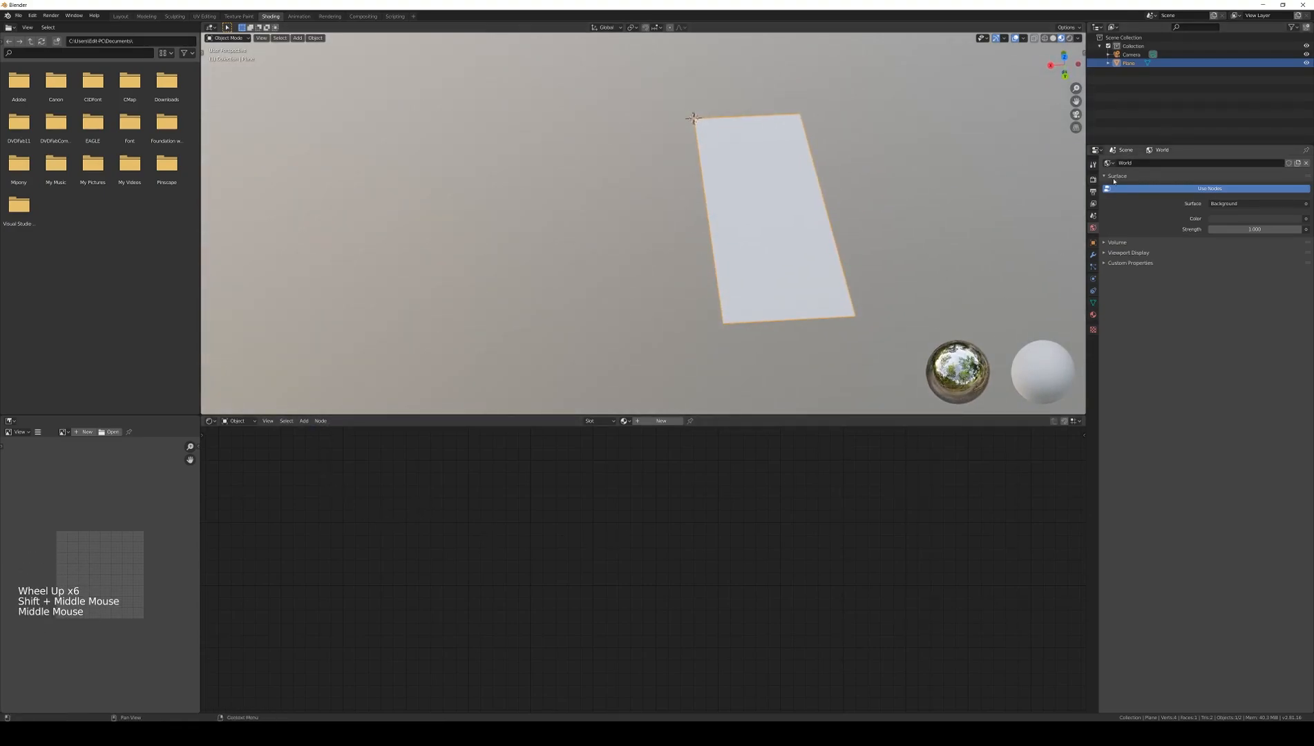
{"action": "left_click", "coordinate": [1188, 188]}
{"action": "key", "text": "shift+a"}
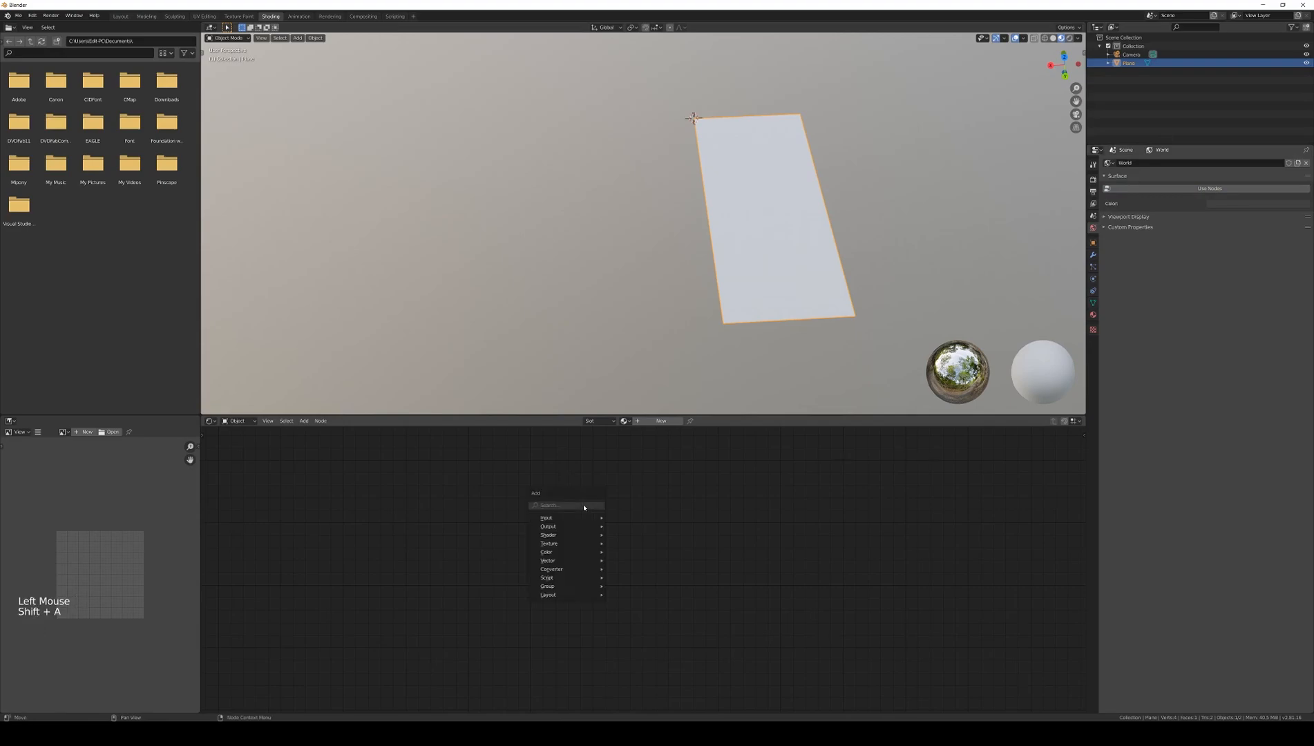
{"action": "key", "text": "shift+a"}
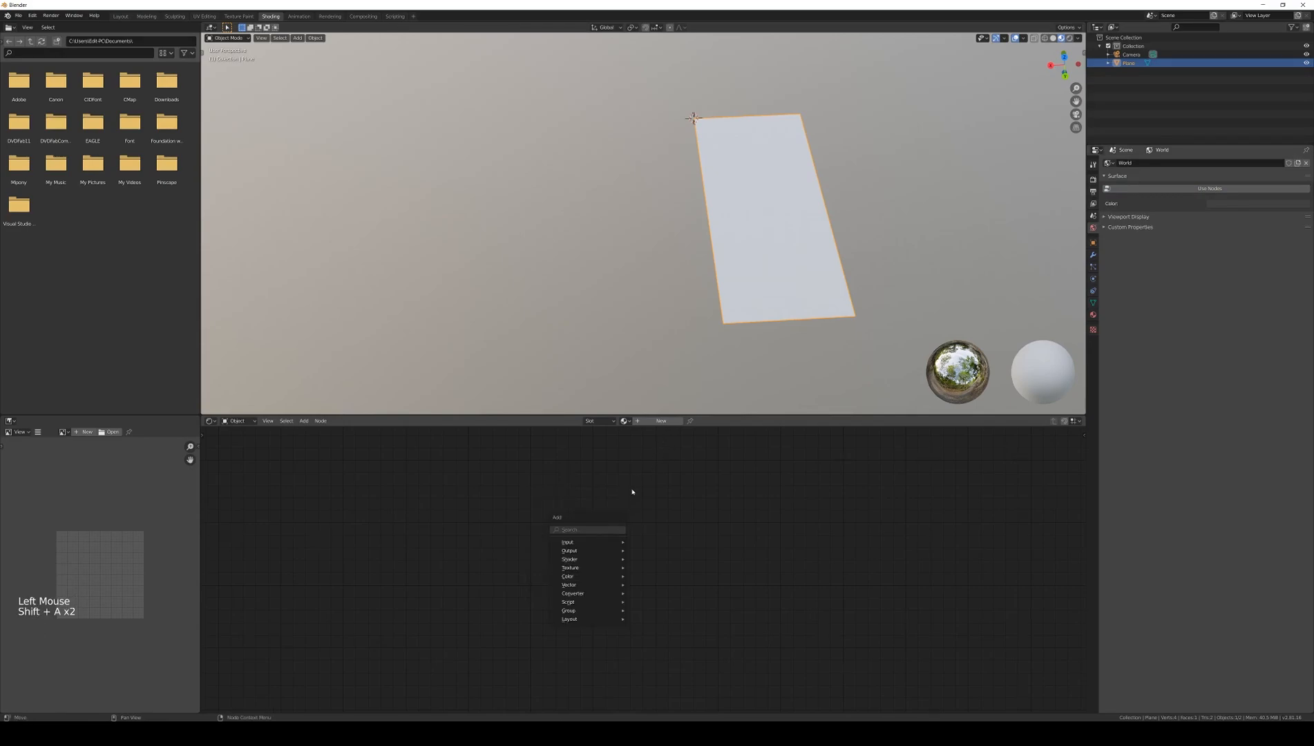
{"action": "key", "text": "ctrl+t"}
{"action": "scroll", "coordinate": [673, 501], "scroll_direction": "down", "scroll_amount": 13}
{"action": "scroll", "coordinate": [659, 456], "scroll_direction": "up", "scroll_amount": 6}
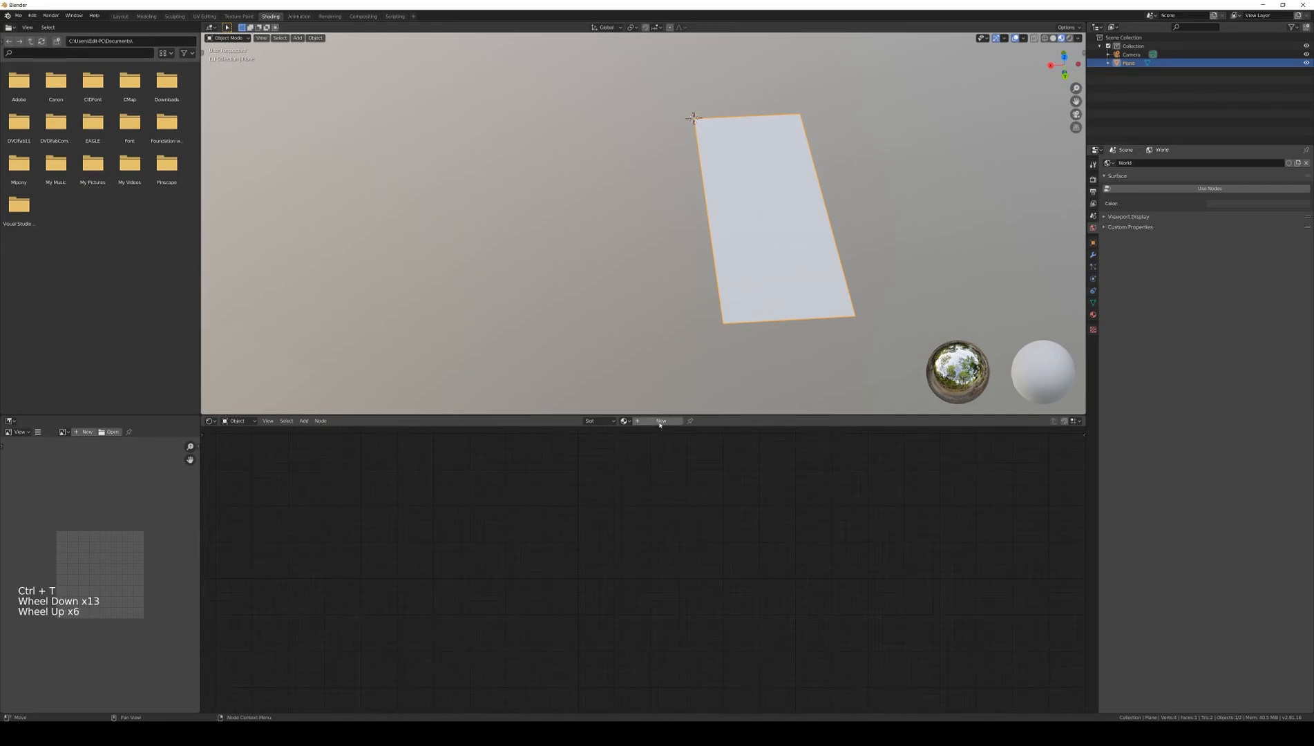
Step: Create a new material for the plane and add Texture Coordinate, Mapping and Image Texture node setups
{"action": "left_click", "coordinate": [660, 421]}
{"action": "key", "text": "ctrl+t"}
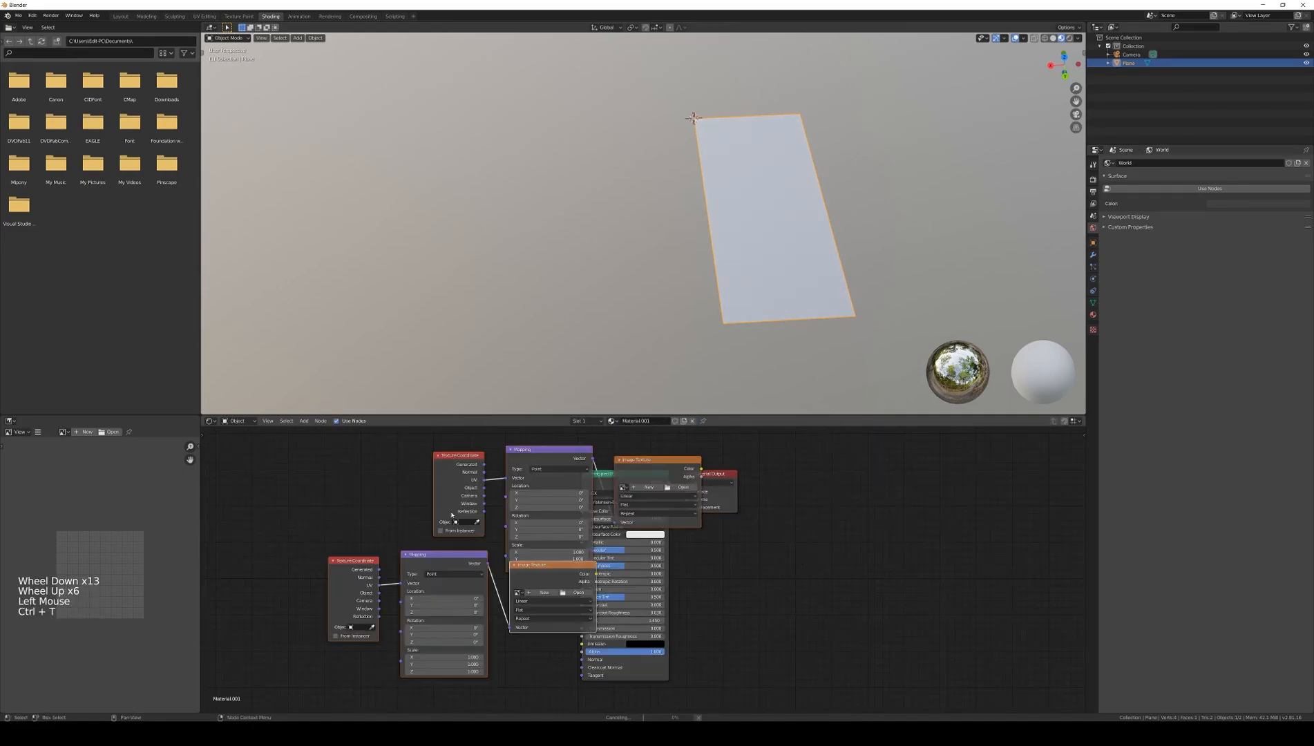
Step: Spread out the Material Output and Principled BSDF nodes and unlink the upper Image Texture from the output's Volume input
{"action": "left_click_drag", "start_coordinate": [725, 475], "coordinate": [907, 486]}
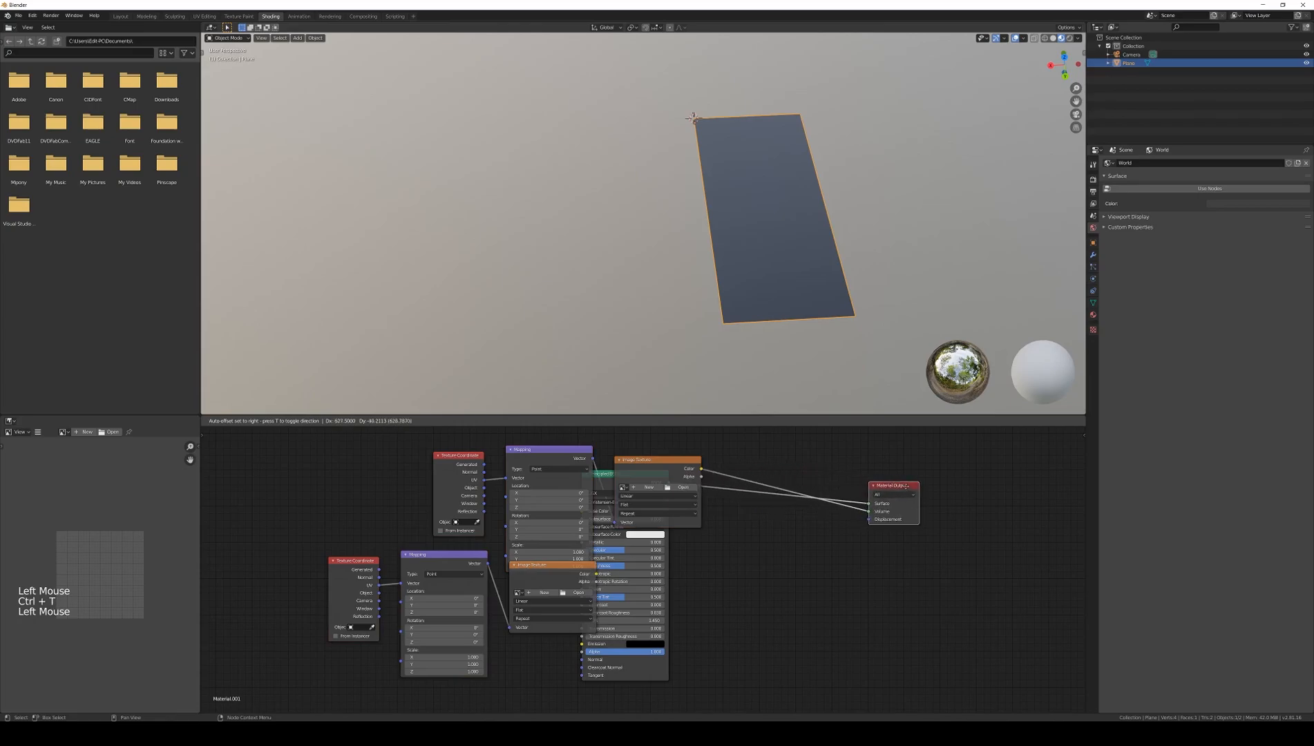
{"action": "left_click_drag", "start_coordinate": [606, 468], "coordinate": [735, 520]}
{"action": "left_click_drag", "start_coordinate": [867, 511], "coordinate": [784, 473]}
{"action": "left_click_drag", "start_coordinate": [770, 520], "coordinate": [794, 503]}
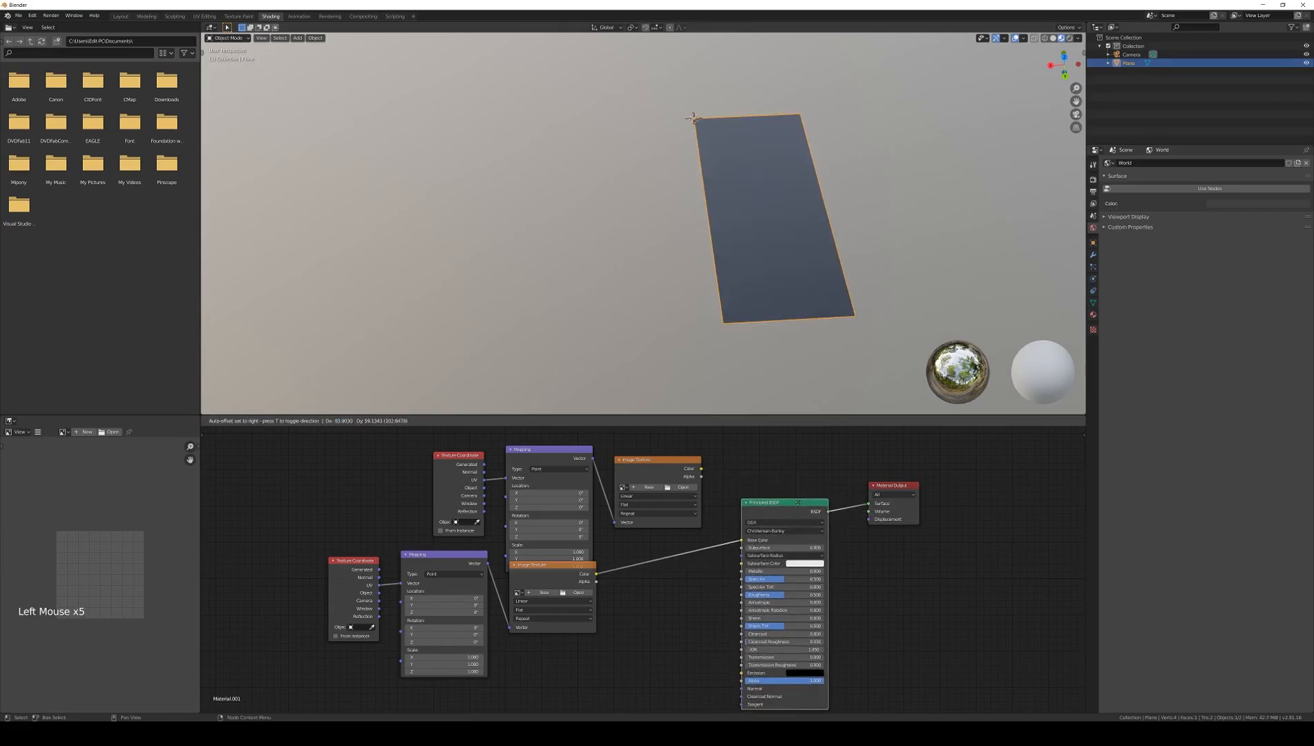
Step: Load "Seawitch playfield 150dpi.png" from the Seawitch folder into the Image Texture node linked to Base Color
{"action": "left_click", "coordinate": [577, 592]}
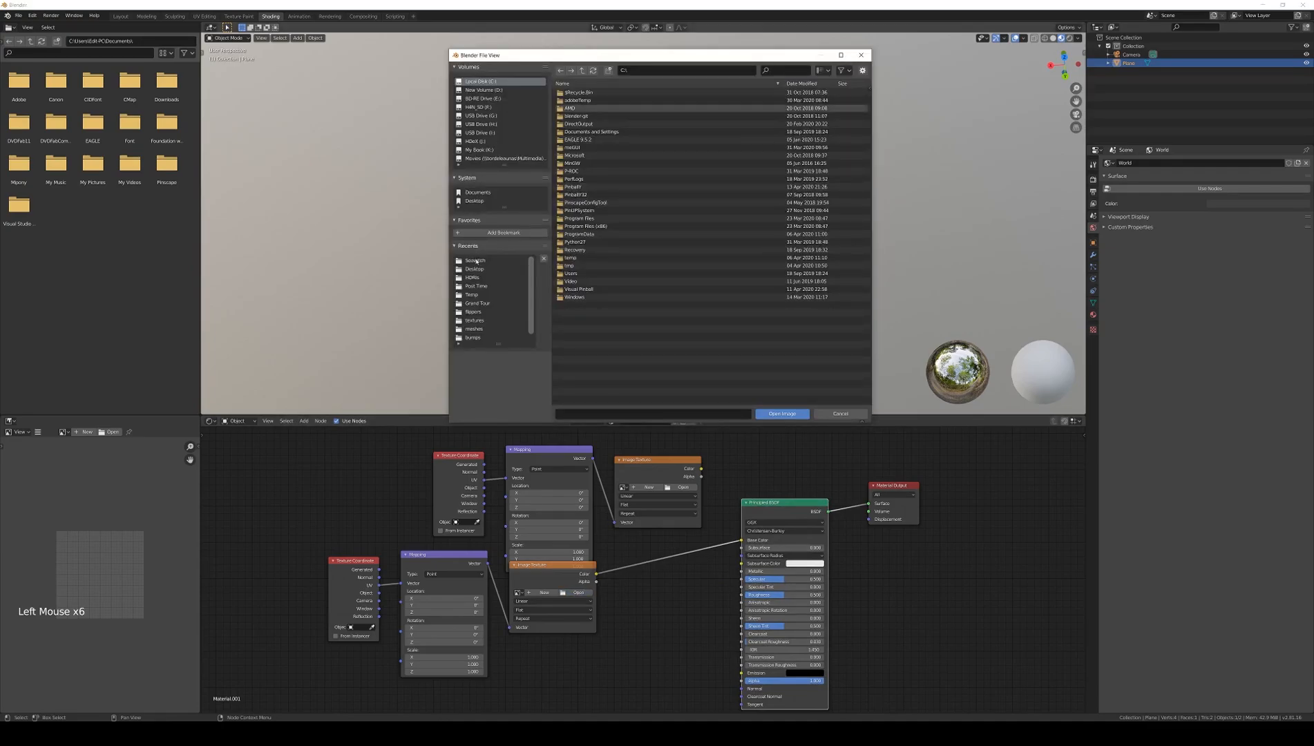
{"action": "left_click", "coordinate": [475, 261]}
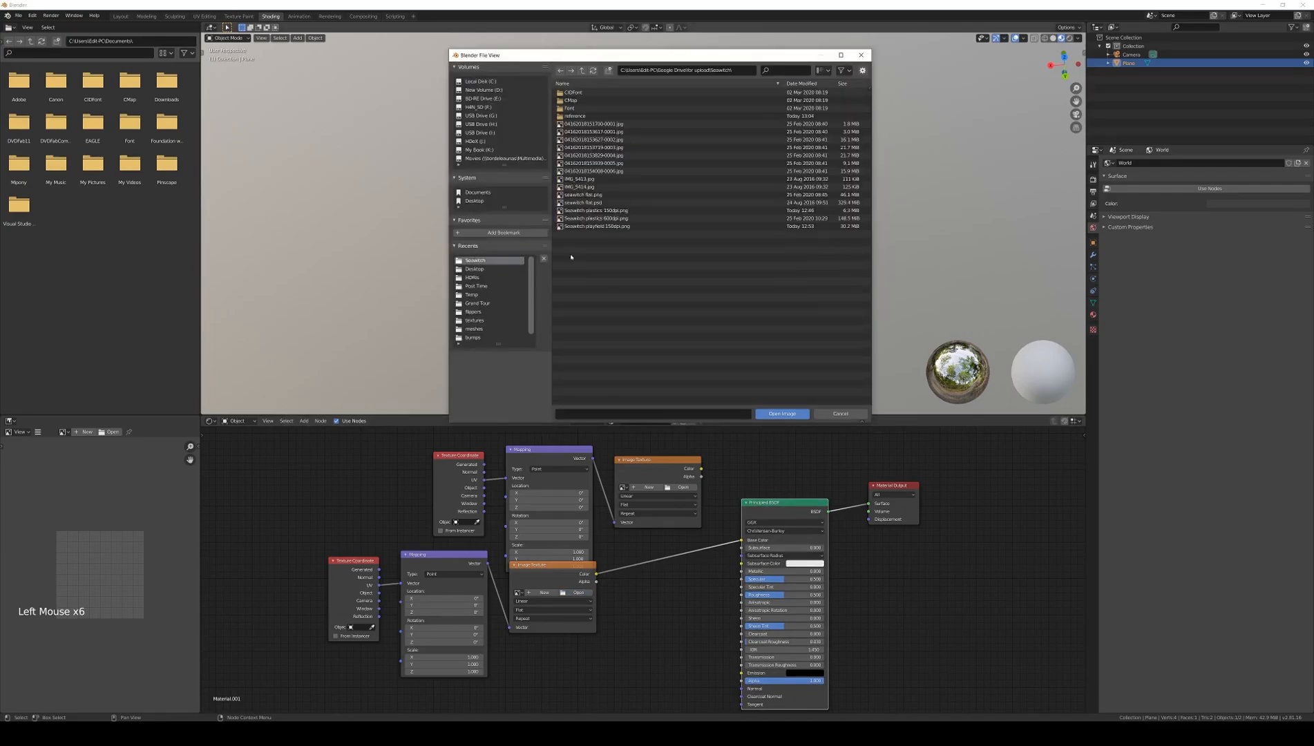
{"action": "double_click", "coordinate": [592, 226]}
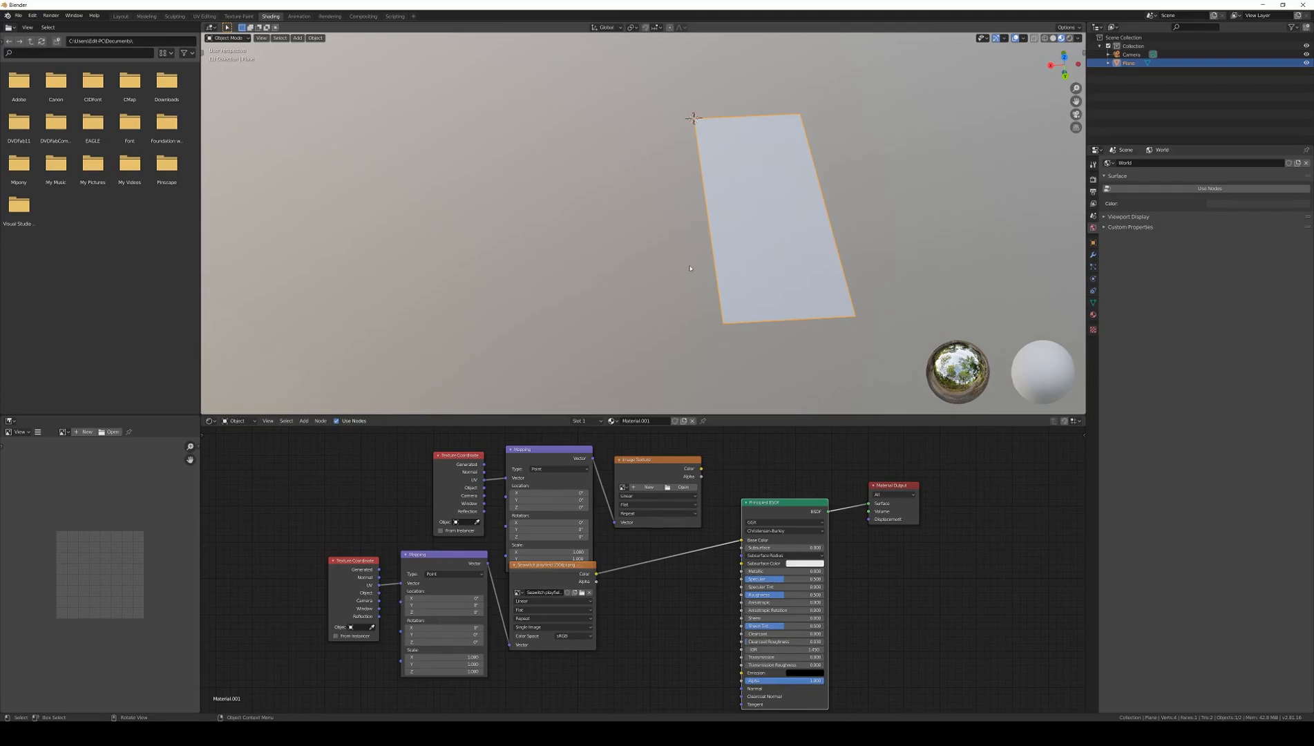
{"action": "middle_click_drag", "start_coordinate": [765, 272], "coordinate": [762, 282]}
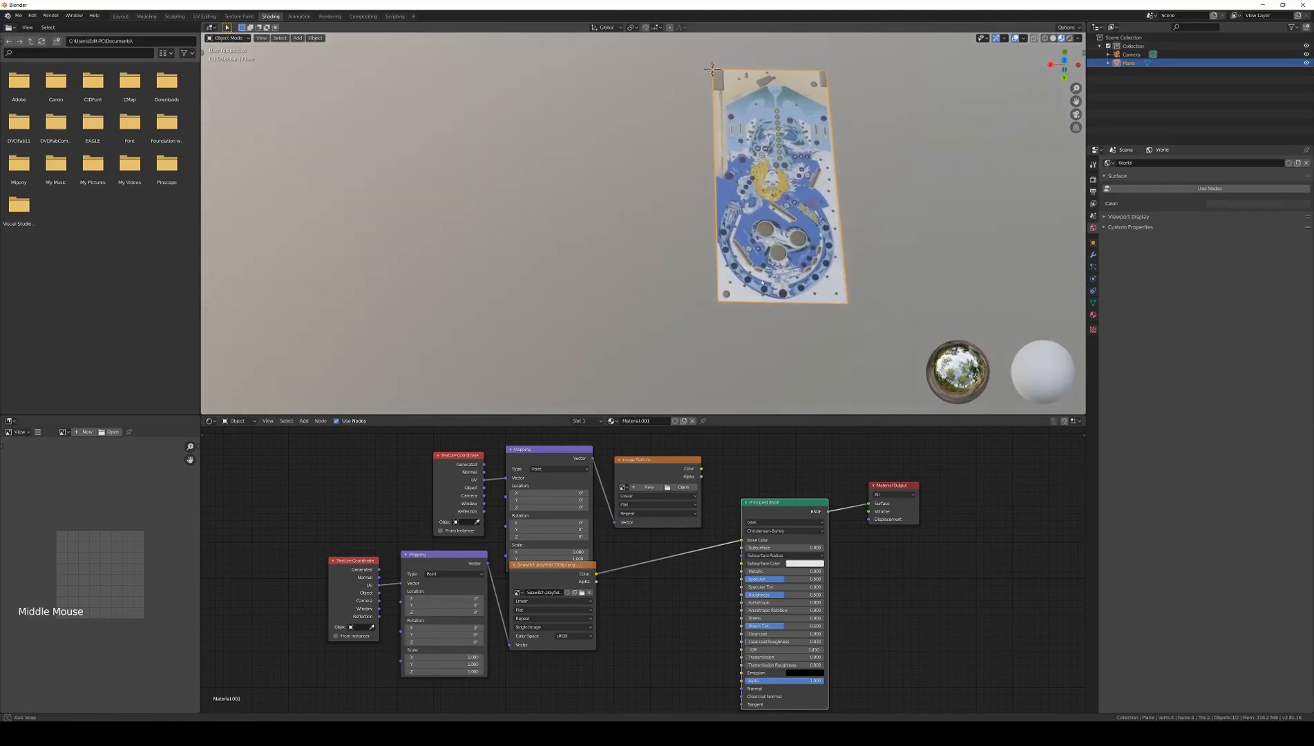
Step: Set the Z rotation to 180° in the Mapping node that feeds the playfield image texture
{"action": "left_click_drag", "start_coordinate": [480, 642], "coordinate": [463, 643]}
{"action": "double_click", "coordinate": [462, 643]}
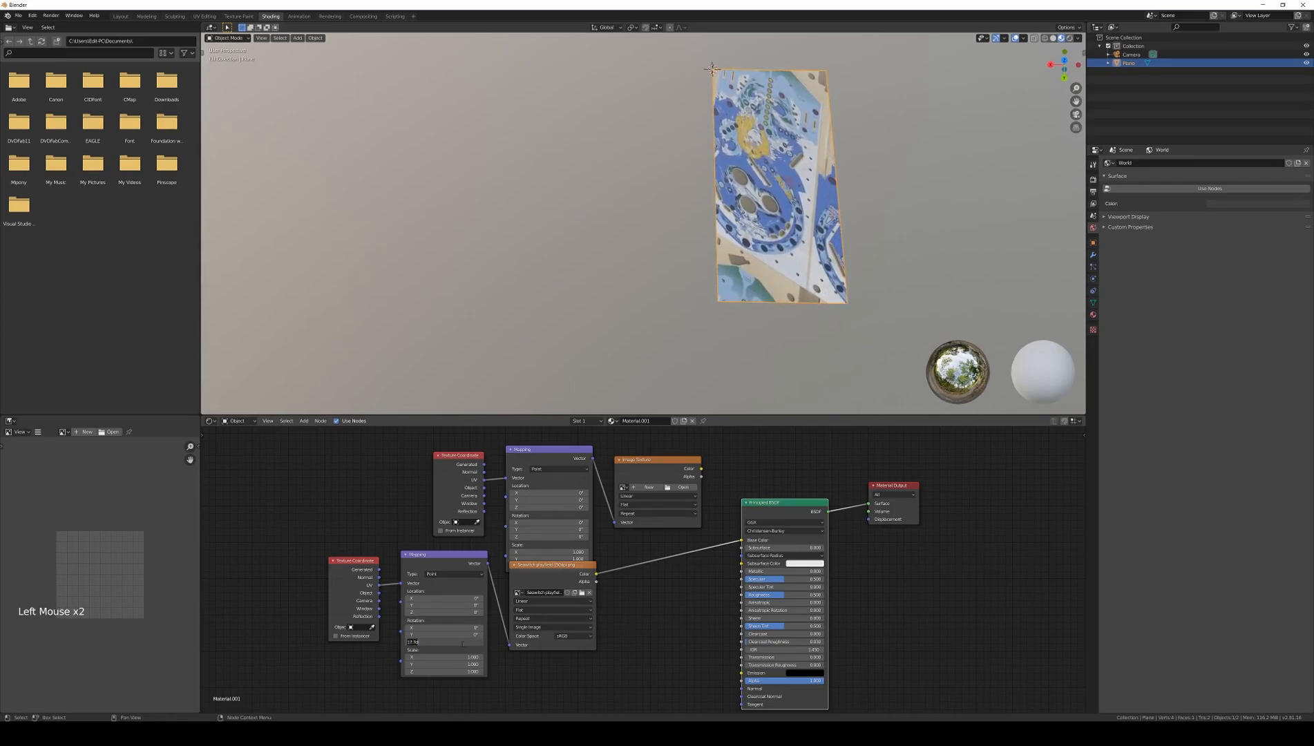
{"action": "type", "text": "180"}
{"action": "key", "text": "Return"}
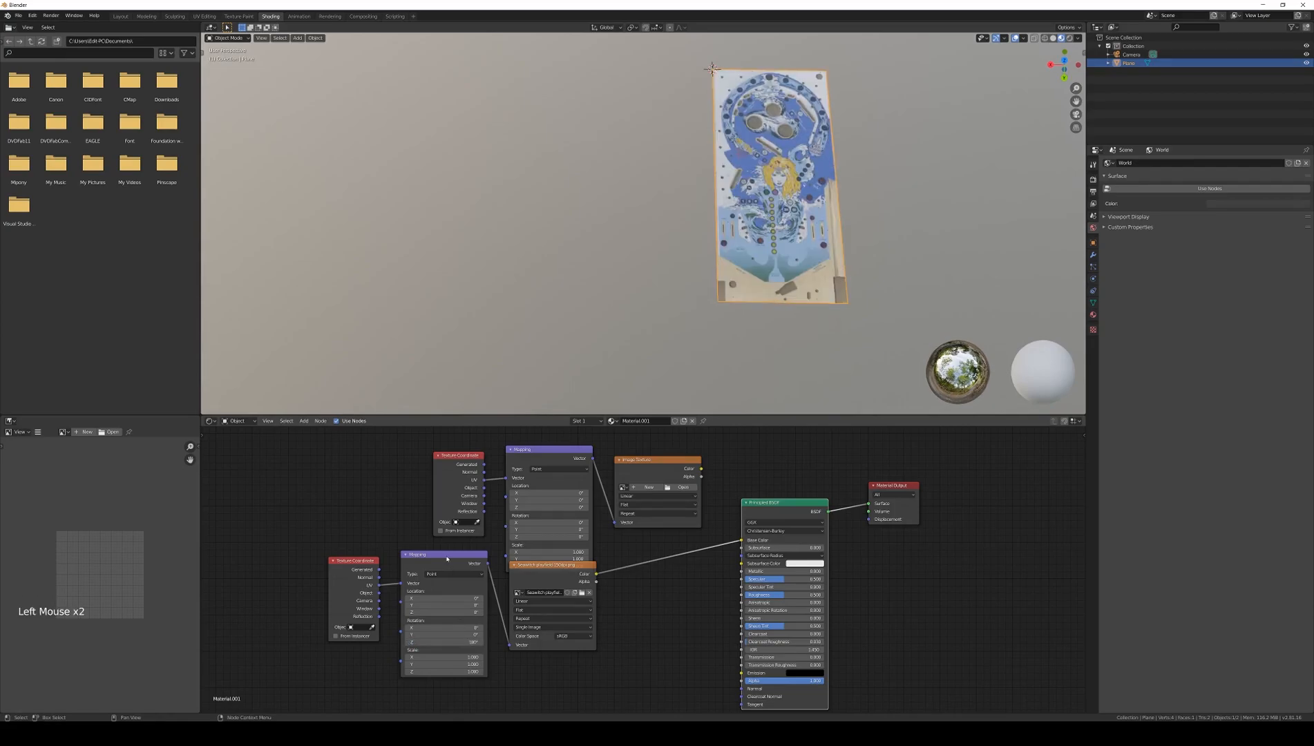
Step: View the textured playfield in orthographic projection with Rendered viewport shading
{"action": "middle_click_drag", "start_coordinate": [775, 281], "coordinate": [721, 300]}
{"action": "left_click", "coordinate": [1076, 128]}
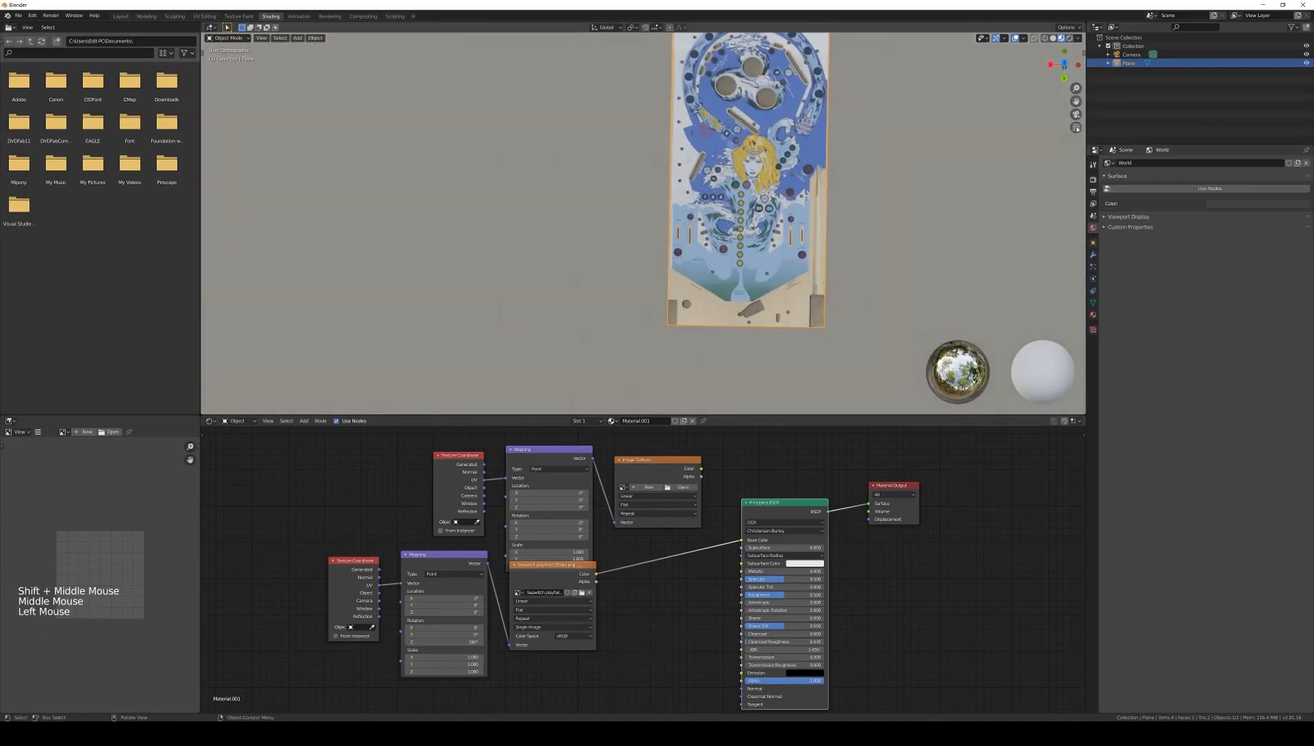
{"action": "middle_click_drag", "start_coordinate": [871, 186], "coordinate": [813, 235], "text": "shift"}
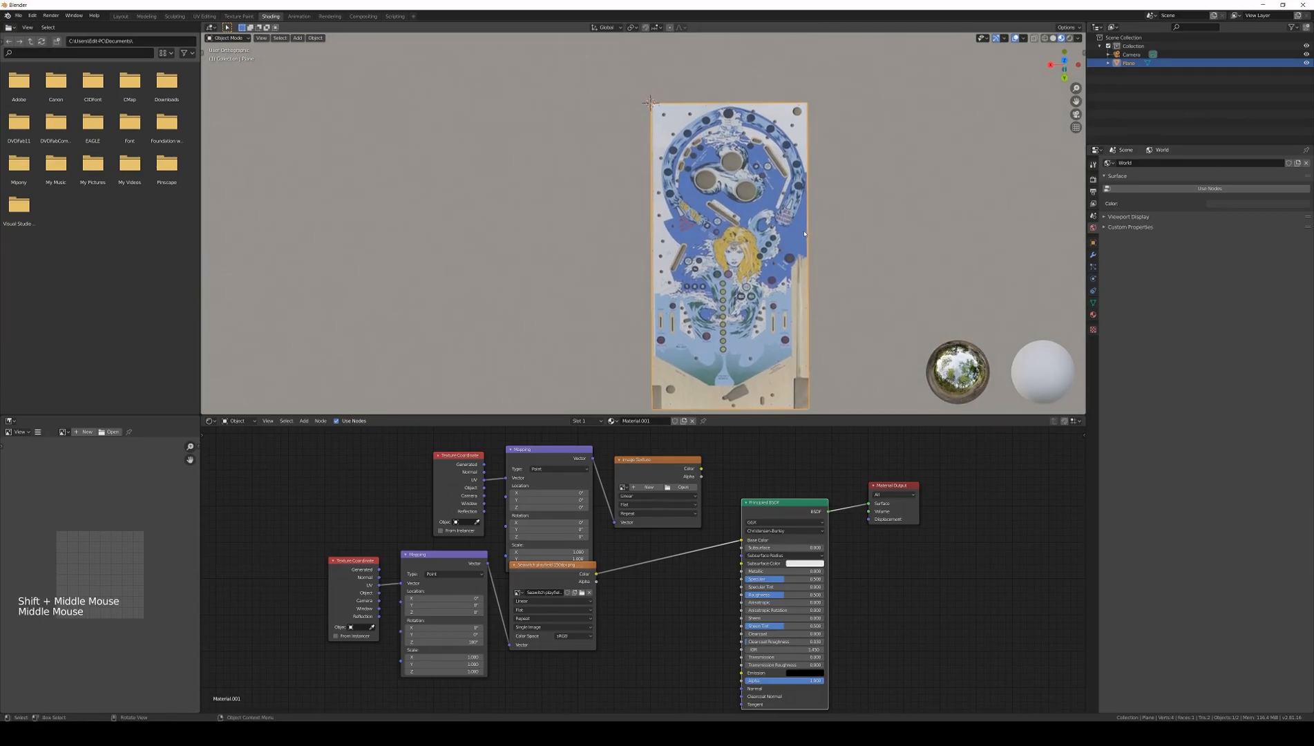
{"action": "key", "text": "z"}
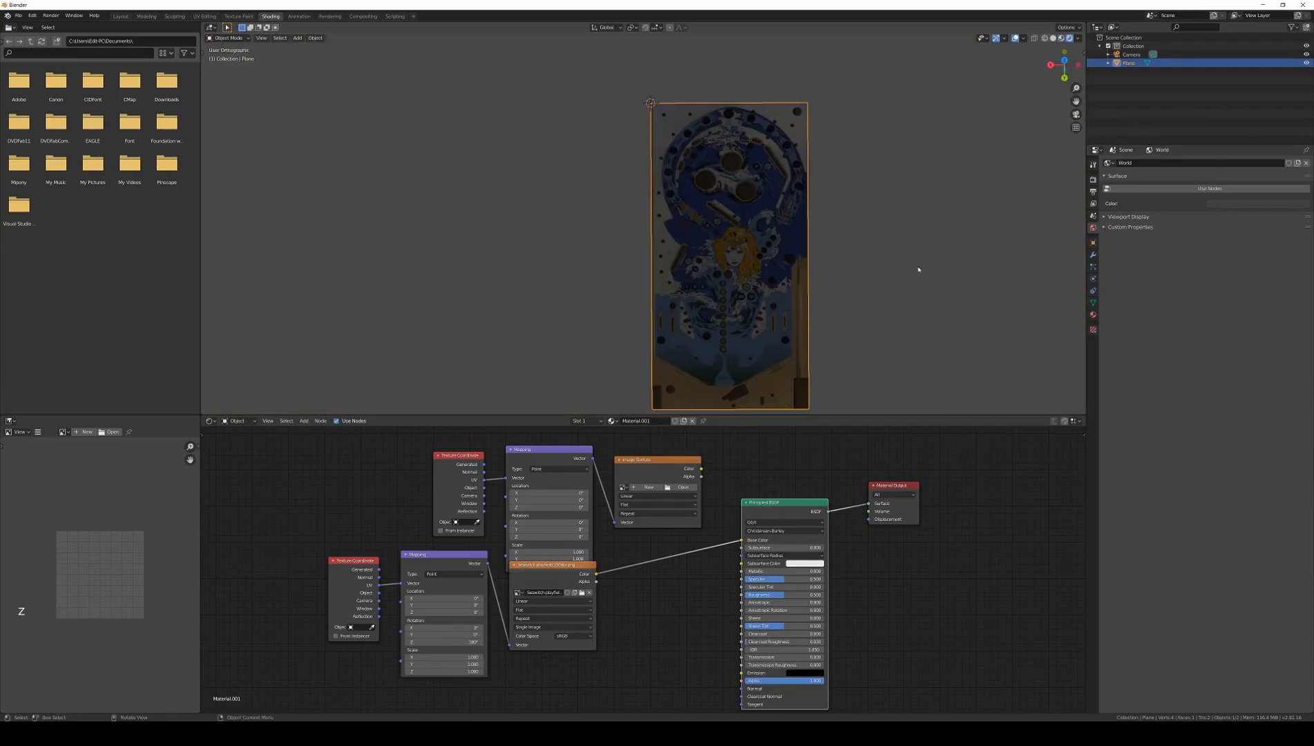
{"action": "middle_click_drag", "start_coordinate": [918, 270], "coordinate": [1047, 200]}
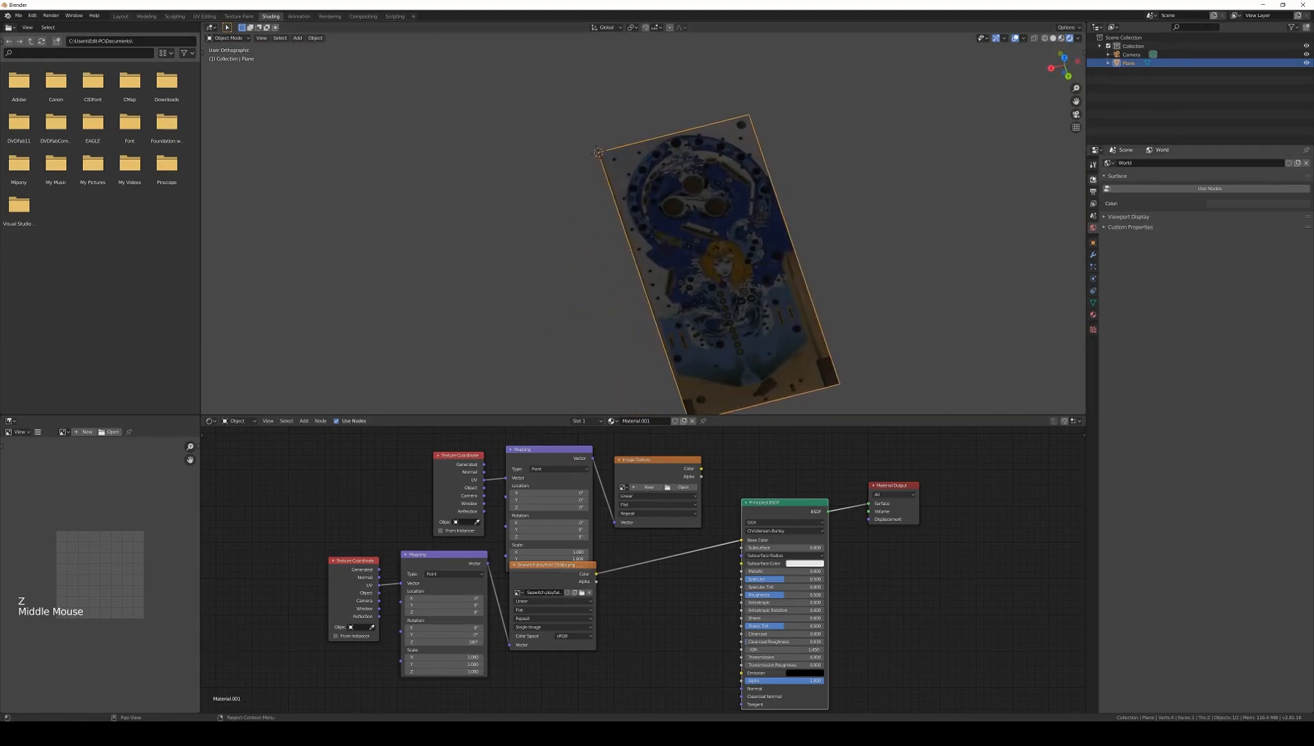
Step: Set the render engine to Cycles and the rendering device to GPU Compute
{"action": "left_click", "coordinate": [1093, 179]}
{"action": "left_click", "coordinate": [1258, 162]}
{"action": "left_click", "coordinate": [1217, 191]}
{"action": "left_click", "coordinate": [1220, 184]}
{"action": "left_click", "coordinate": [1236, 196]}
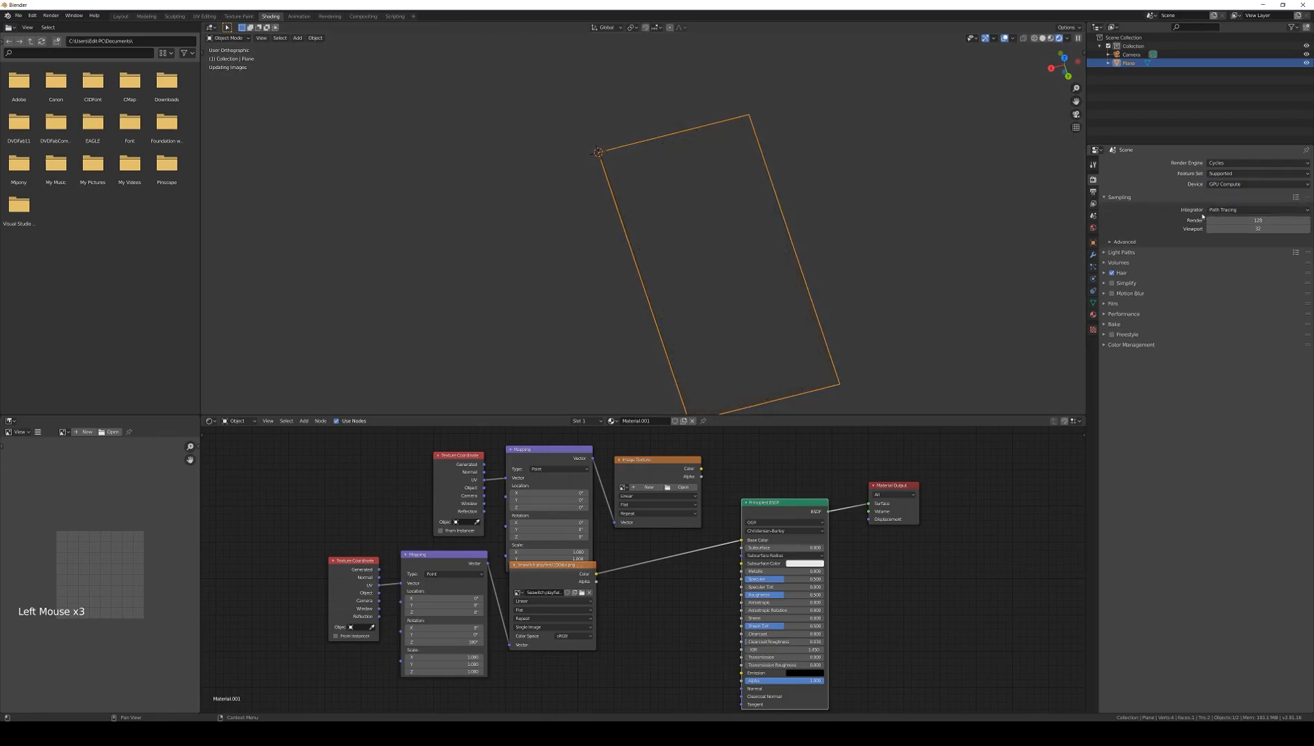
{"action": "mouse_move", "coordinate": [760, 256]}
{"action": "middle_mouse_down", "text": "shift"}
{"action": "mouse_move", "coordinate": [768, 224]}
{"action": "mouse_move", "coordinate": [768, 270]}
{"action": "middle_mouse_up", "text": "shift"}
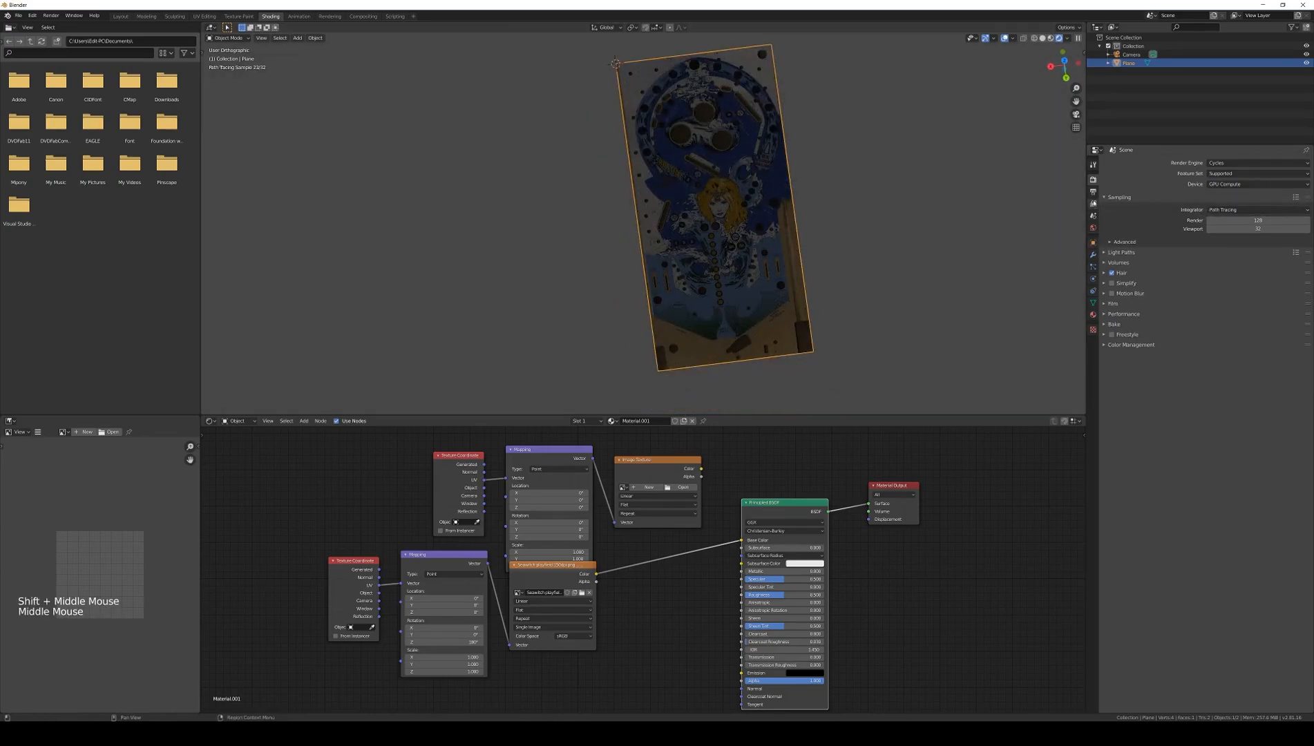
Step: Enable nodes for the world and assign an Environment Texture to its background color
{"action": "left_click", "coordinate": [1093, 228]}
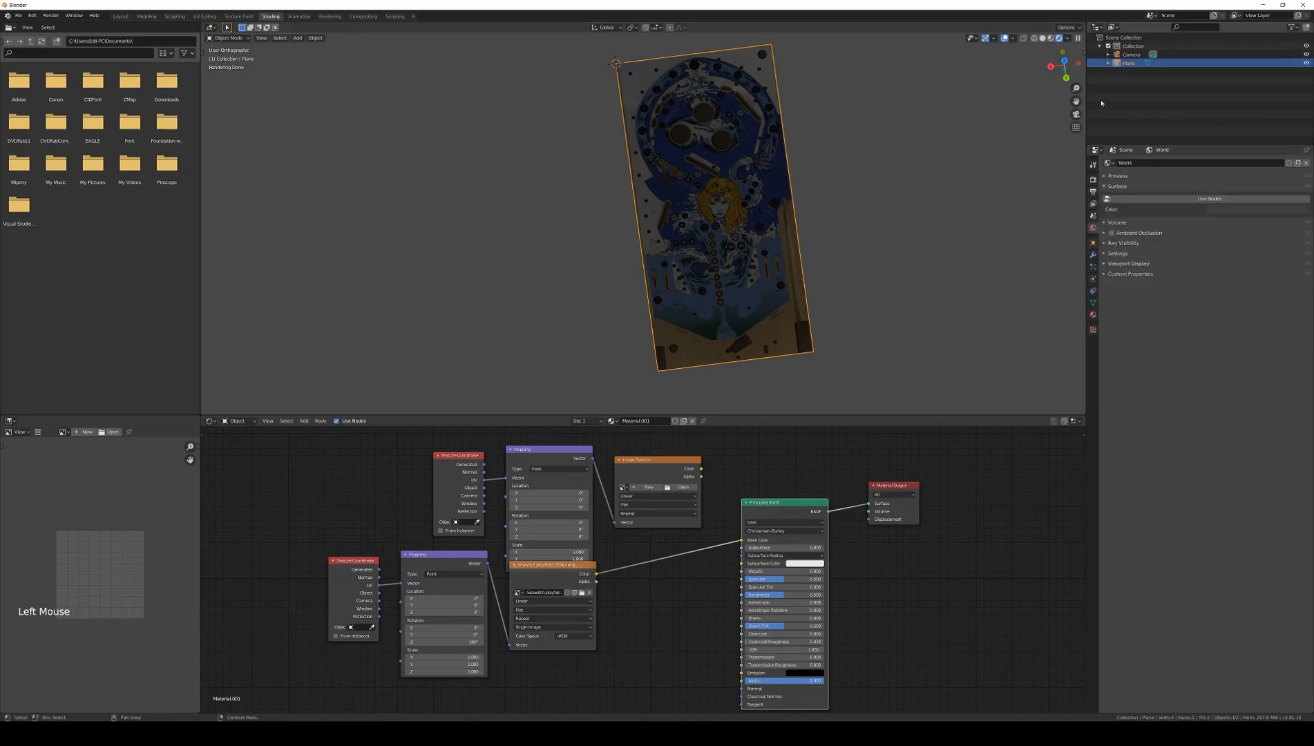
{"action": "left_click", "coordinate": [1299, 198]}
{"action": "left_click", "coordinate": [1306, 214]}
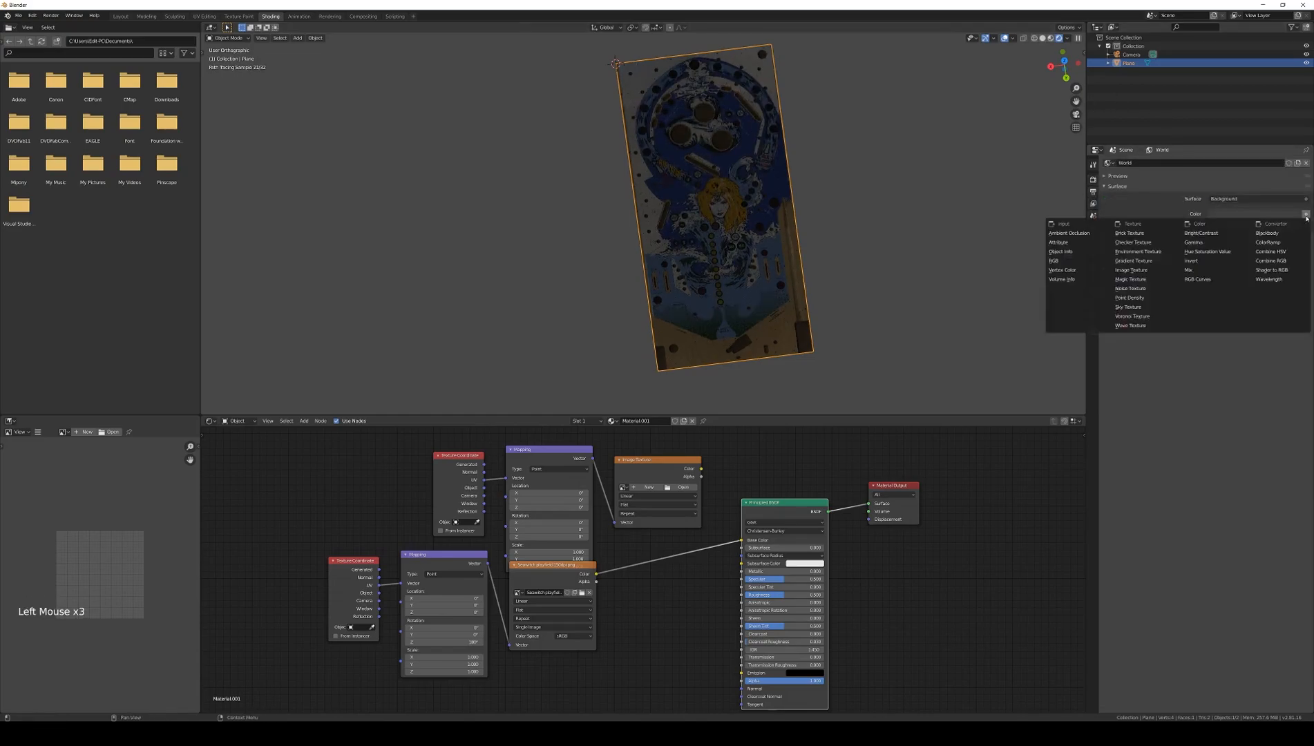
{"action": "left_click", "coordinate": [1150, 255]}
Step: Load "skylit_garage_2k.hdr" from the HDRIs folder as the world's environment image
{"action": "left_click", "coordinate": [1289, 225]}
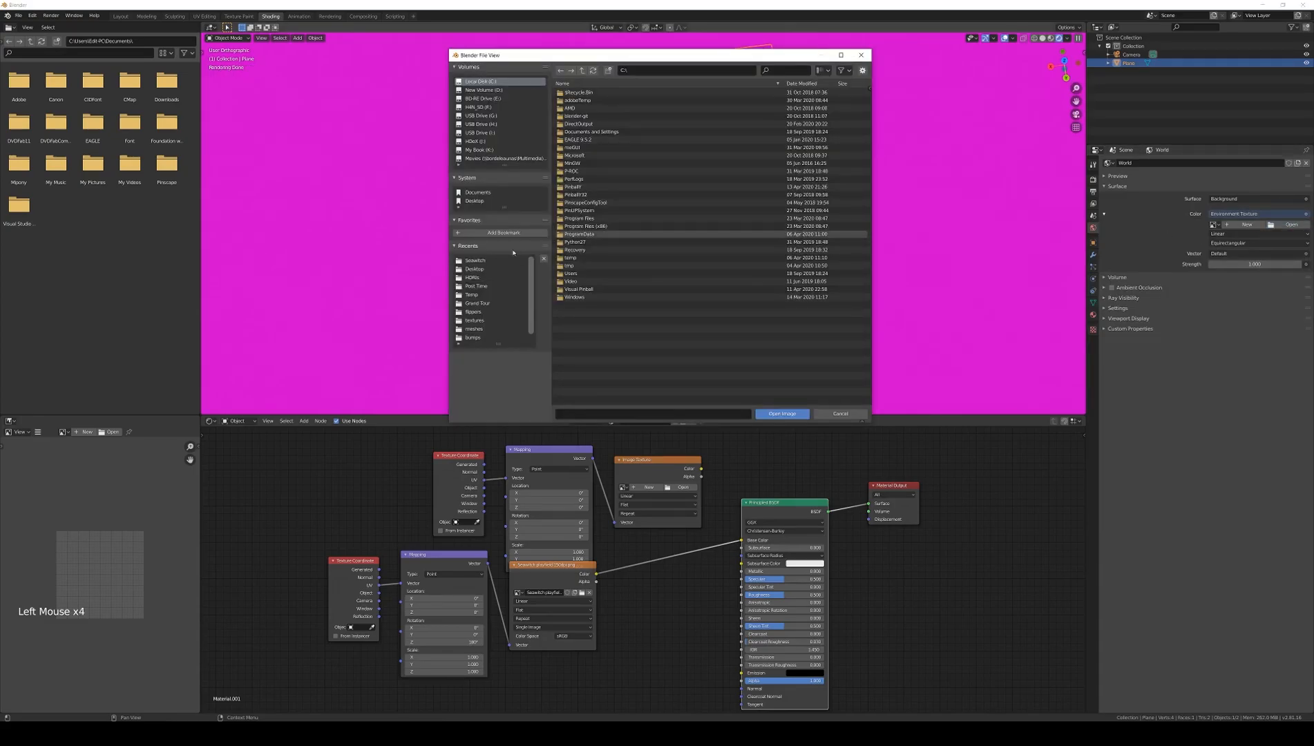
{"action": "left_click", "coordinate": [477, 261]}
{"action": "left_click", "coordinate": [582, 69]}
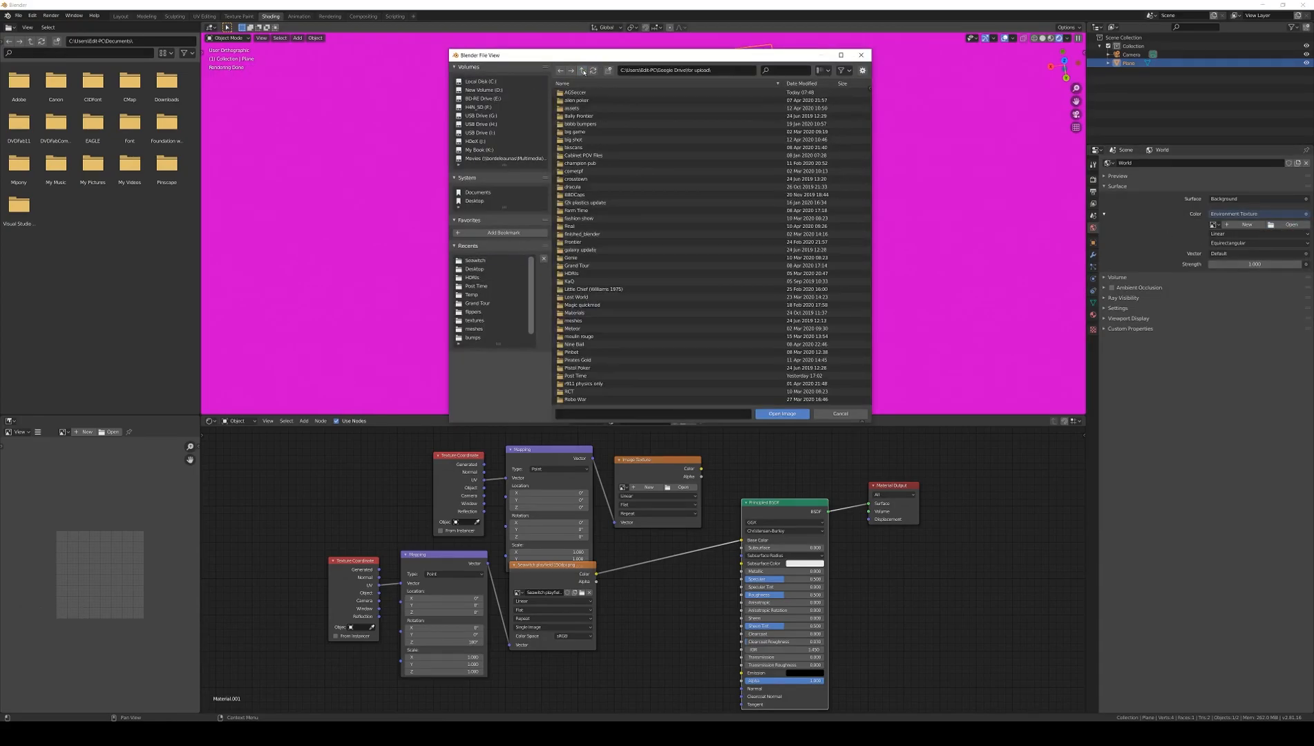
{"action": "double_click", "coordinate": [572, 273]}
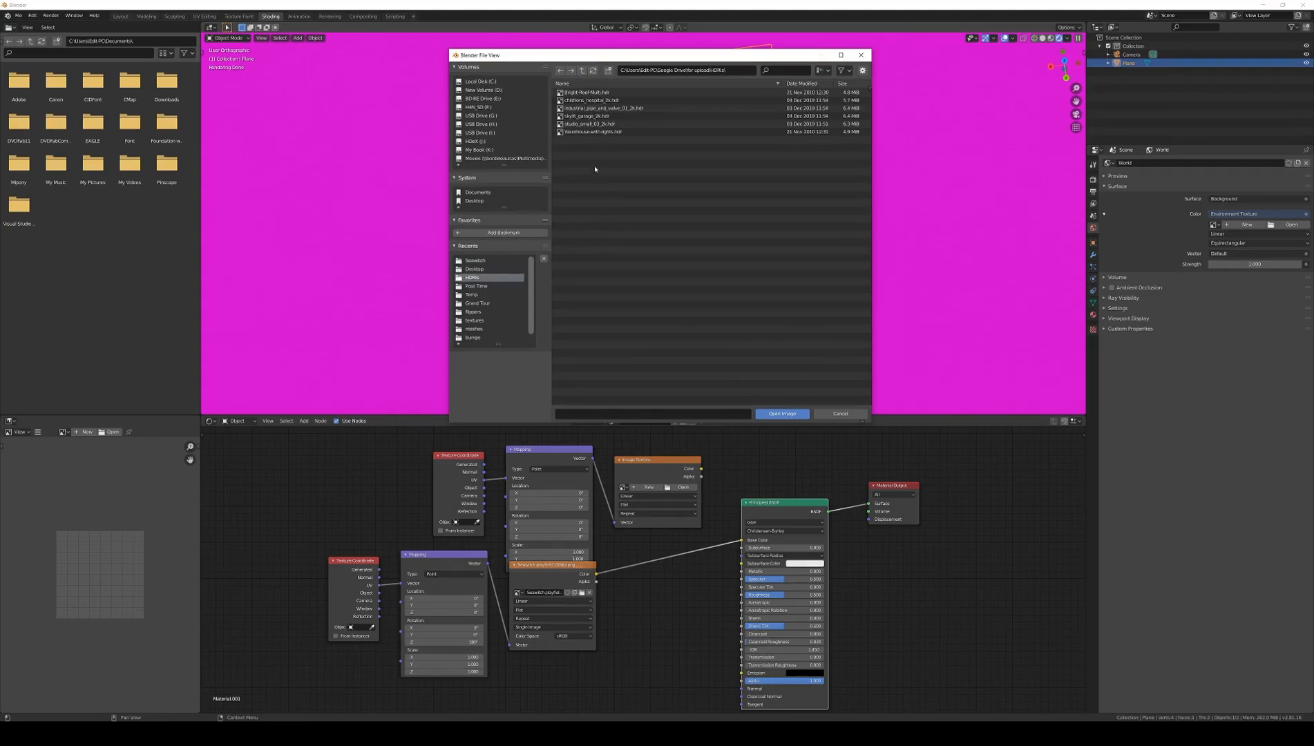
{"action": "double_click", "coordinate": [587, 115]}
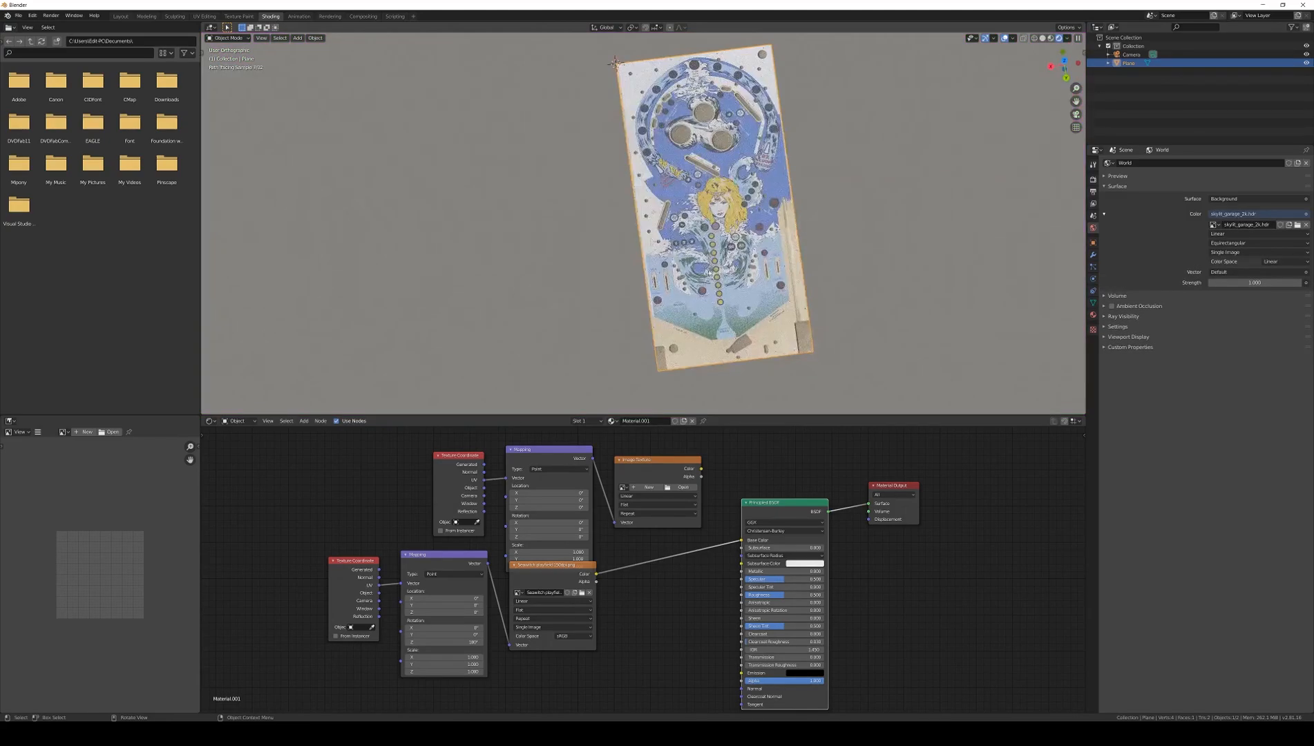
Step: Set the world background strength to 0.1 and check the lighting on the playfield
{"action": "left_click", "coordinate": [1243, 283]}
{"action": "type", "text": "0.1"}
{"action": "key", "text": "Return"}
{"action": "middle_click_drag", "start_coordinate": [819, 251], "coordinate": [877, 241]}
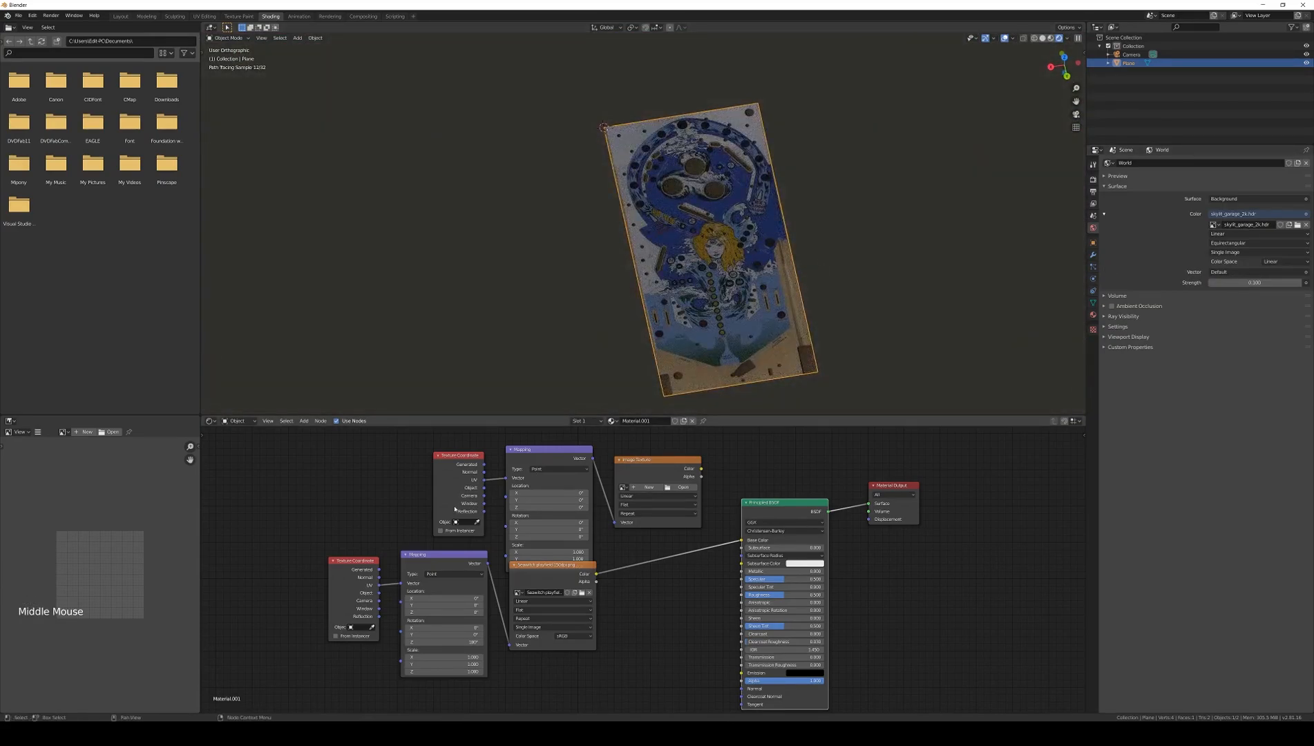
Step: Switch to the Layout workspace and show the playfield from the top with Material Preview shading
{"action": "key", "text": "z"}
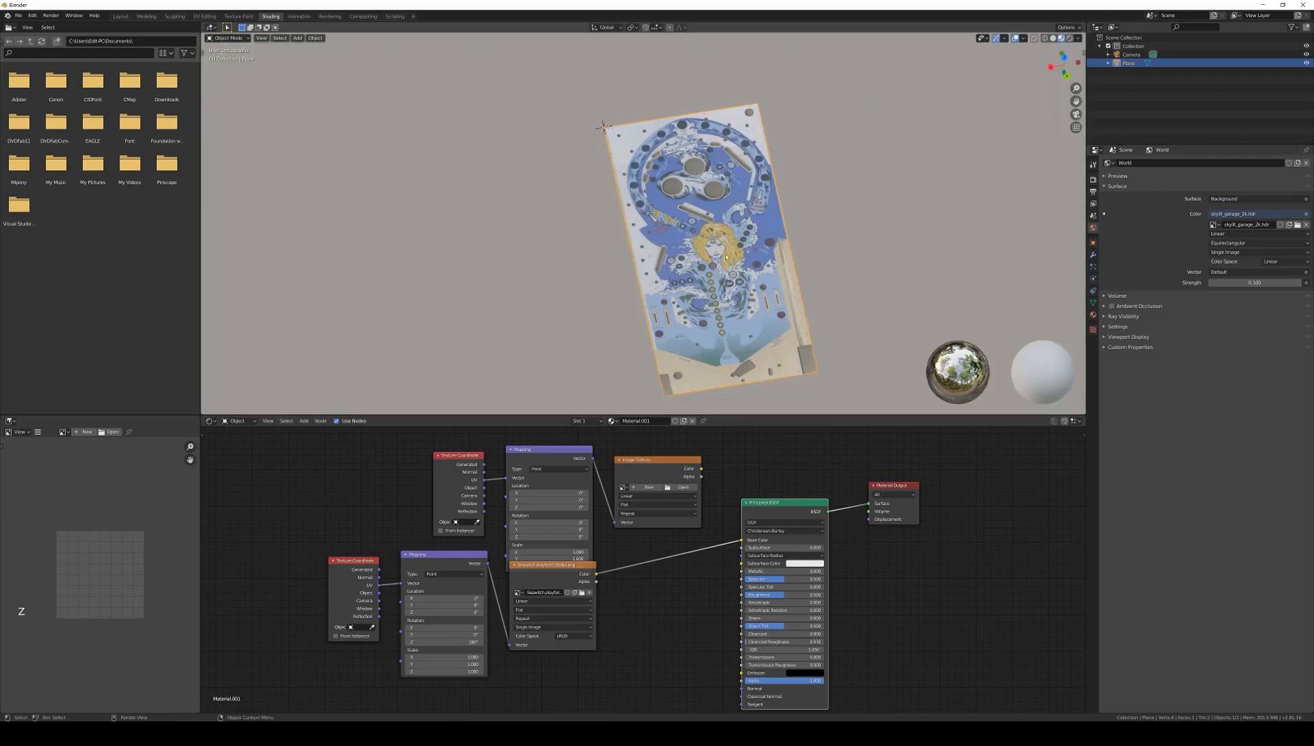
{"action": "middle_click_drag", "start_coordinate": [726, 257], "coordinate": [709, 268]}
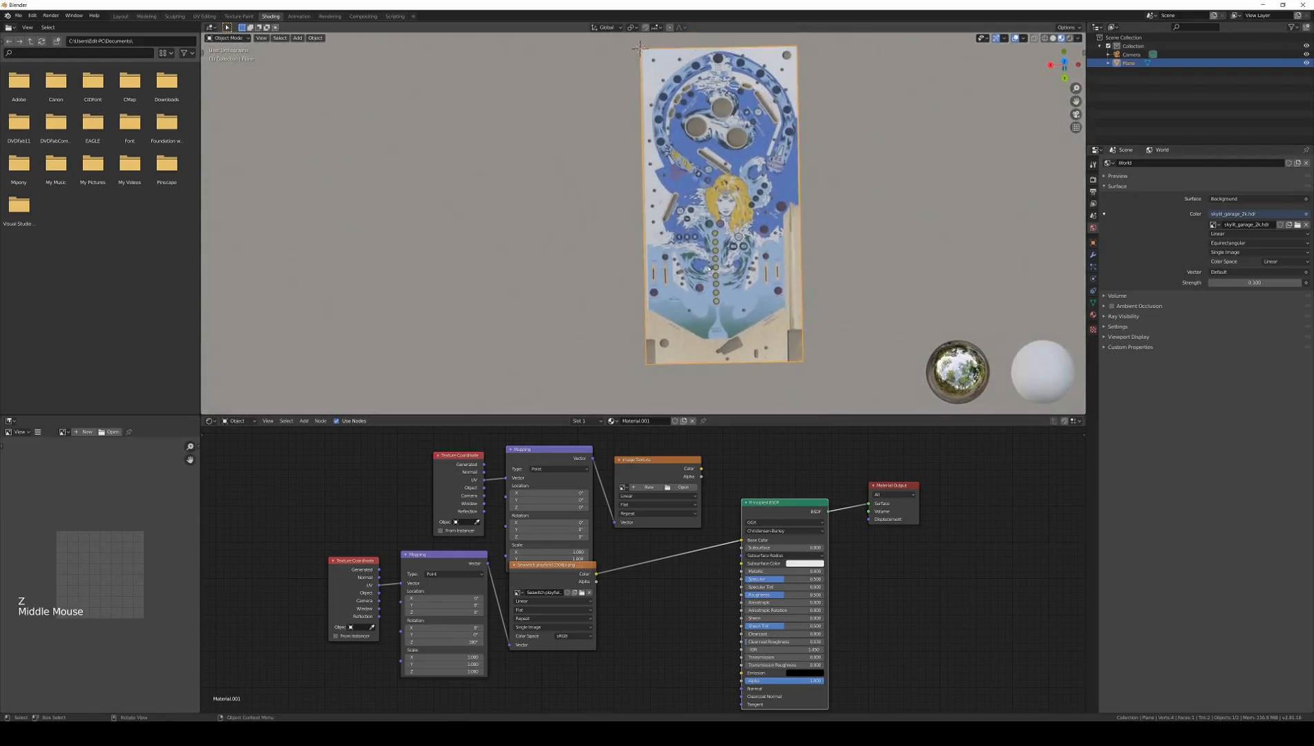
{"action": "left_click", "coordinate": [120, 16]}
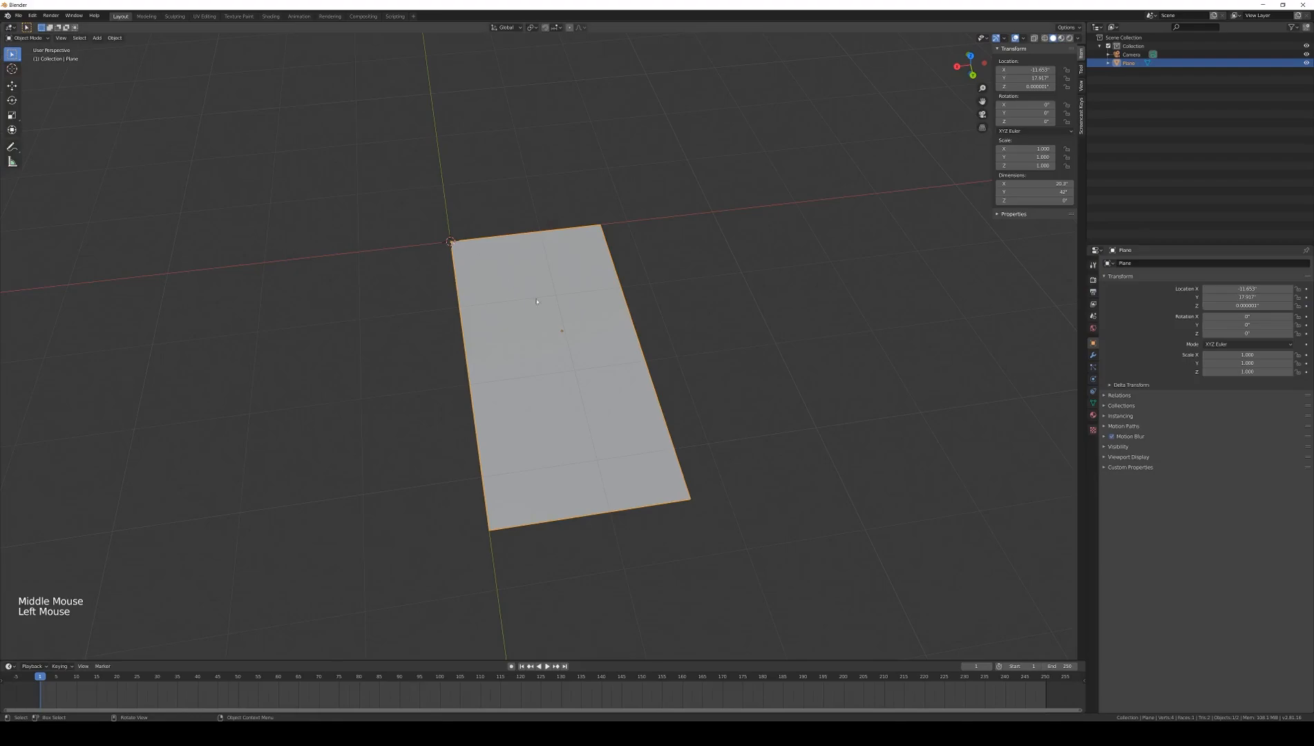
{"action": "key", "text": "z"}
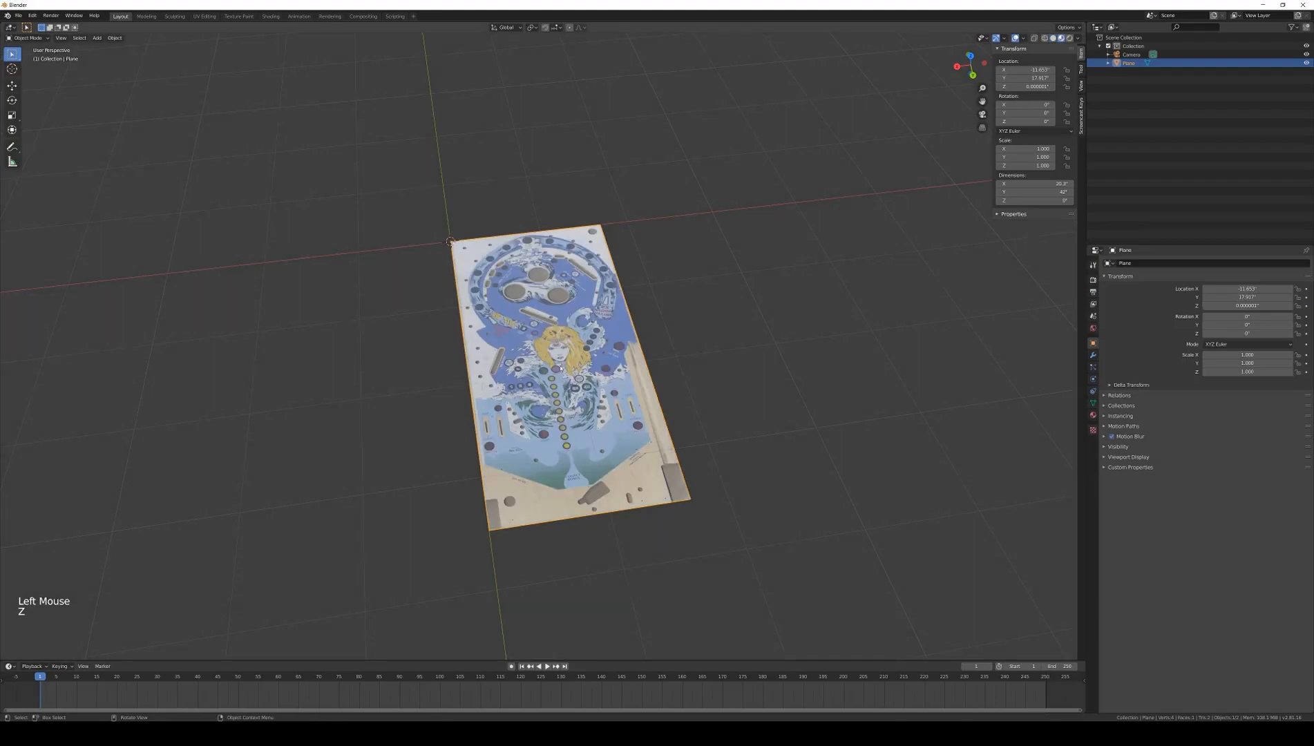
{"action": "key", "text": "KP_7"}
{"action": "middle_click_drag", "start_coordinate": [612, 327], "coordinate": [646, 345], "text": "shift"}
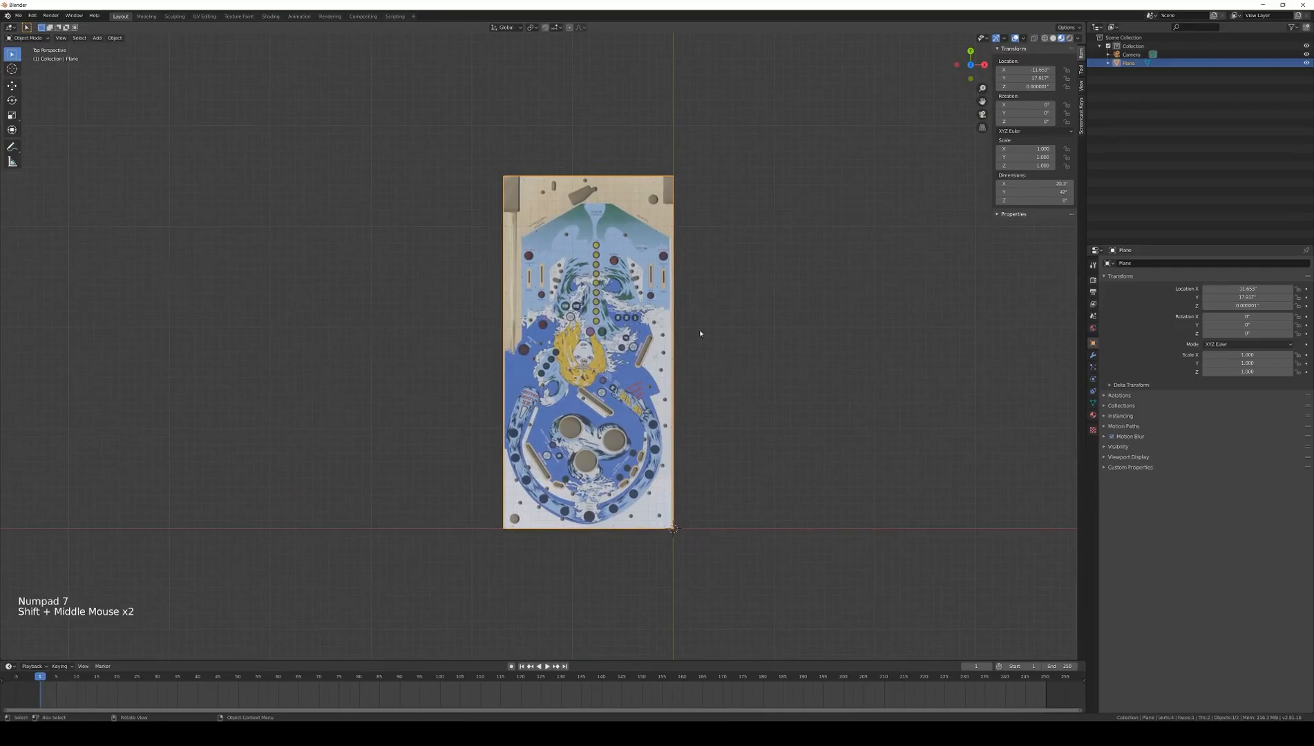
Step: Add a mesh cylinder at the origin and change the top view to orthographic projection
{"action": "left_click", "coordinate": [96, 37]}
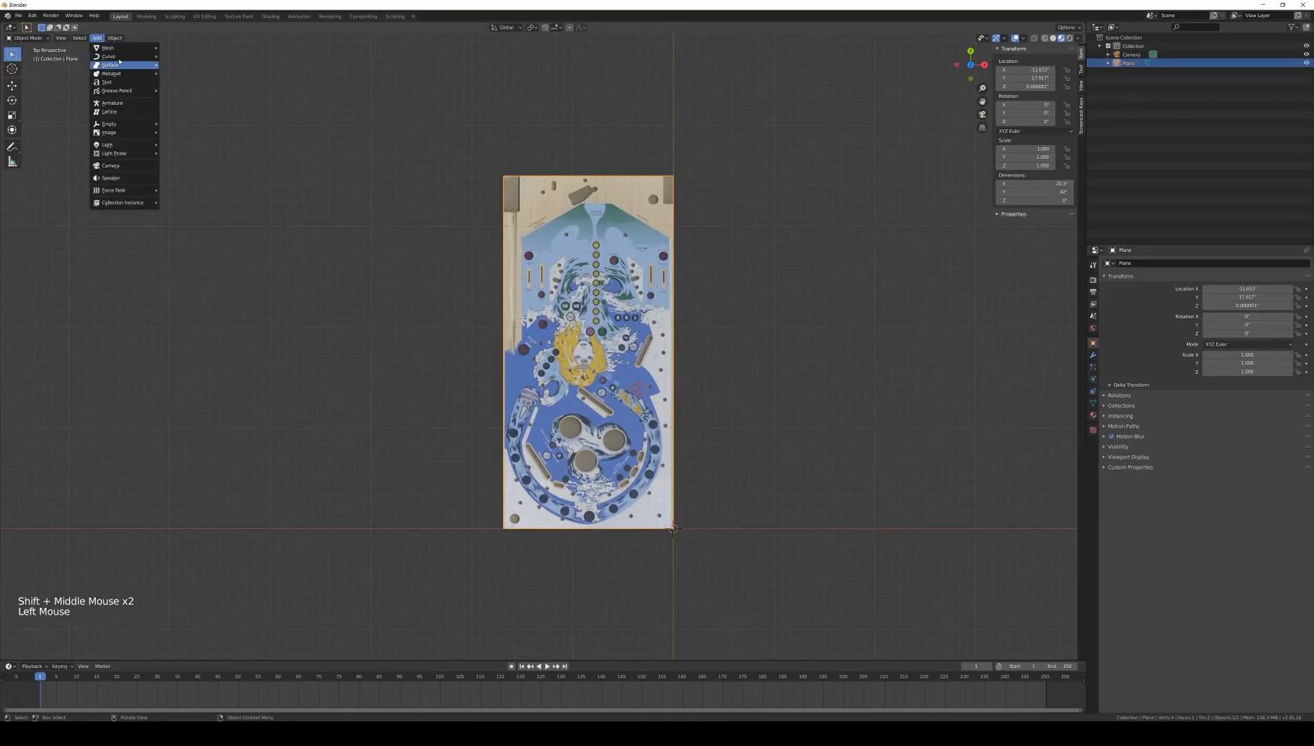
{"action": "mouse_move", "coordinate": [136, 52]}
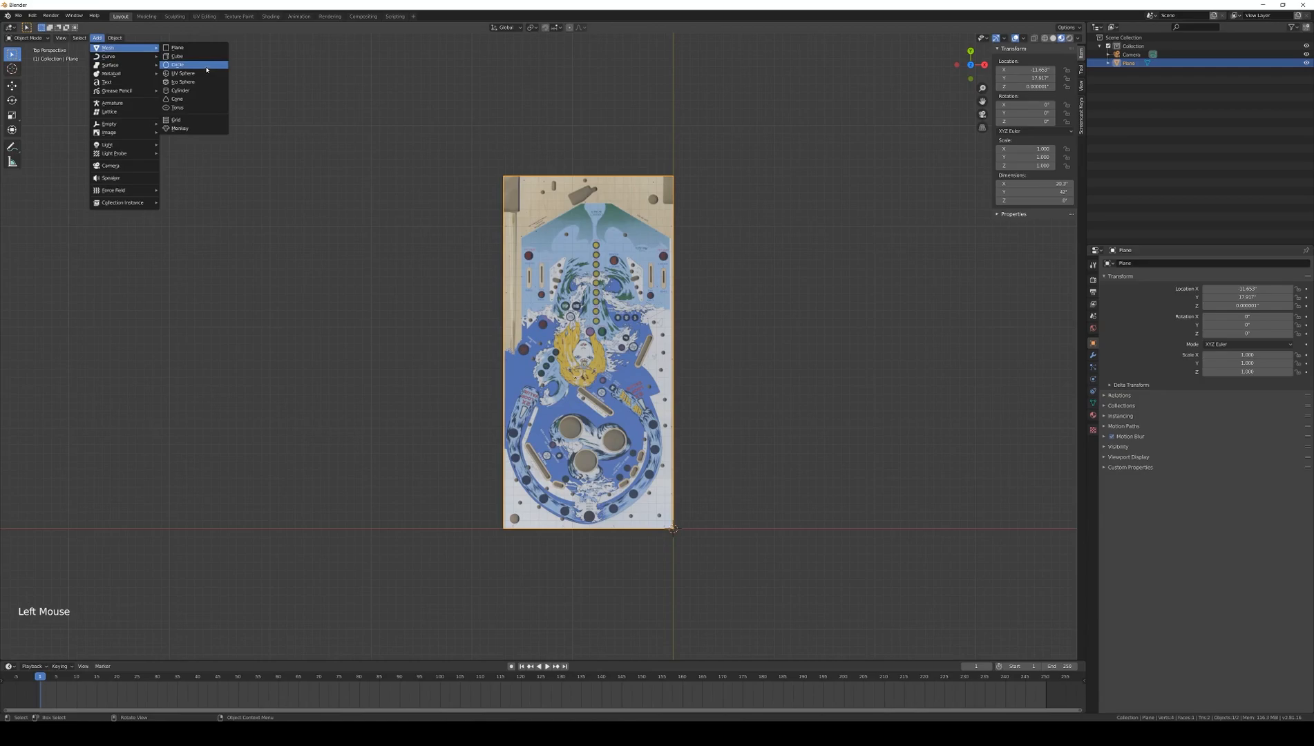
{"action": "left_click", "coordinate": [196, 92]}
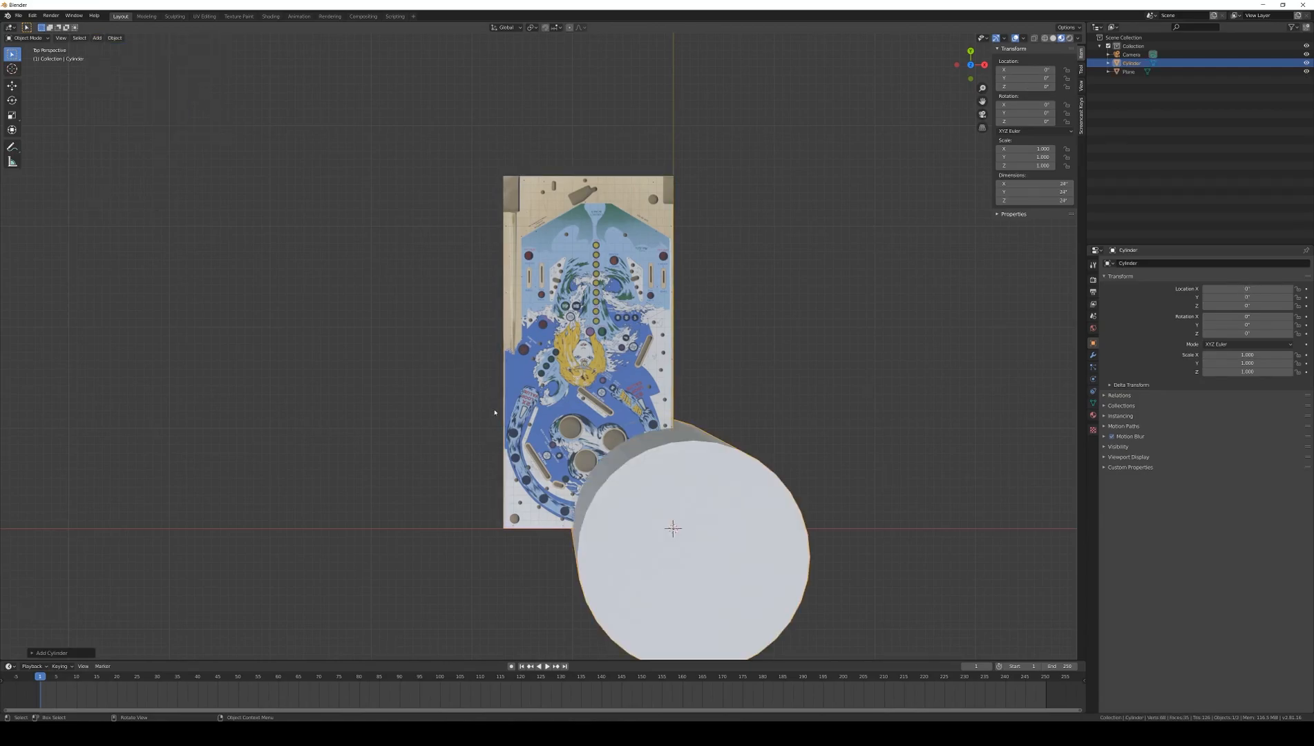
{"action": "left_click", "coordinate": [982, 127]}
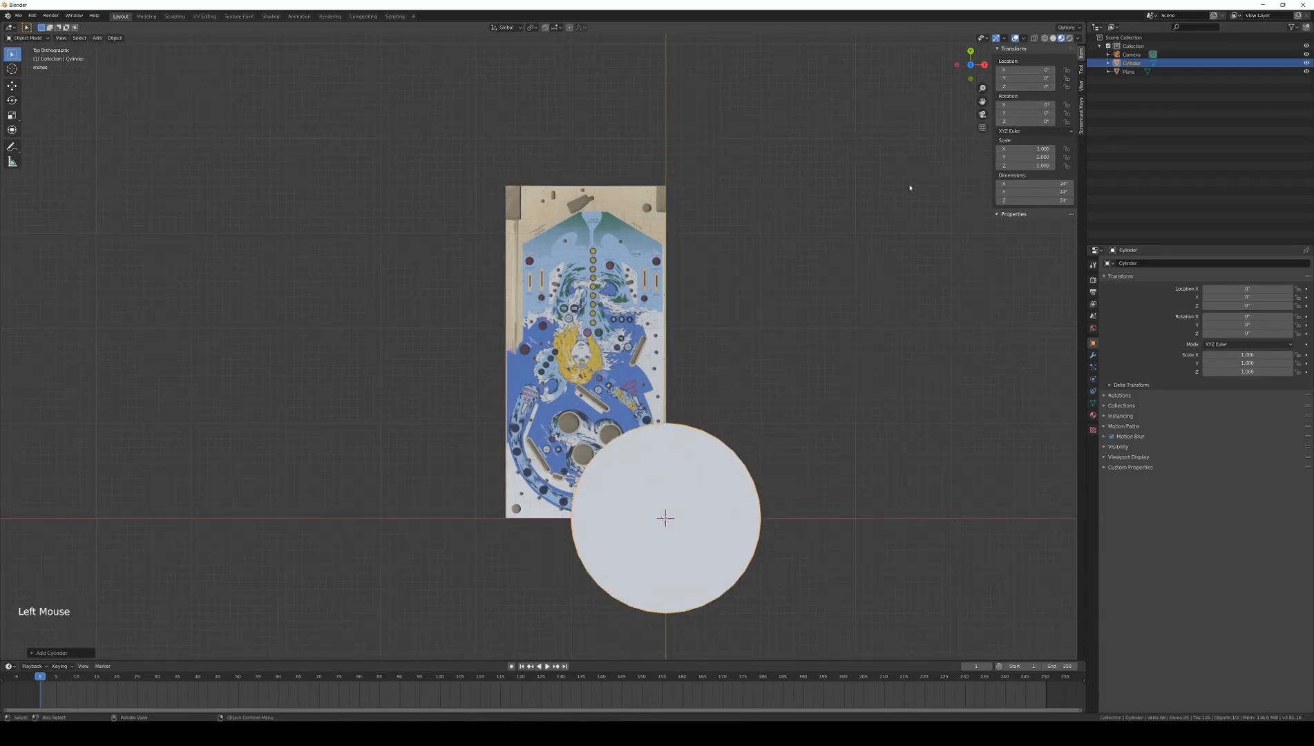
Step: Move the cylinder over the playfield's central insert area and scale it down to about 1.8 inches
{"action": "key", "text": "s"}
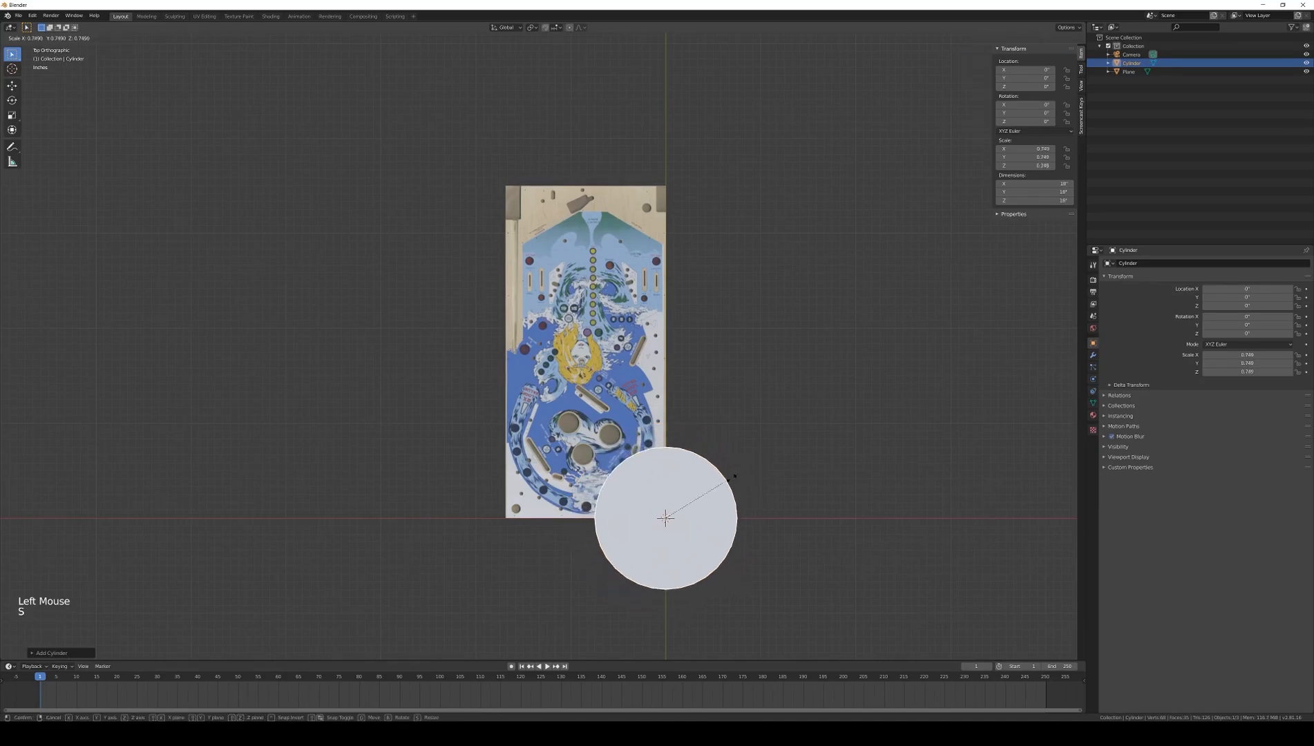
{"action": "left_click", "coordinate": [706, 497]}
{"action": "key", "text": "g"}
{"action": "left_click", "coordinate": [620, 312]}
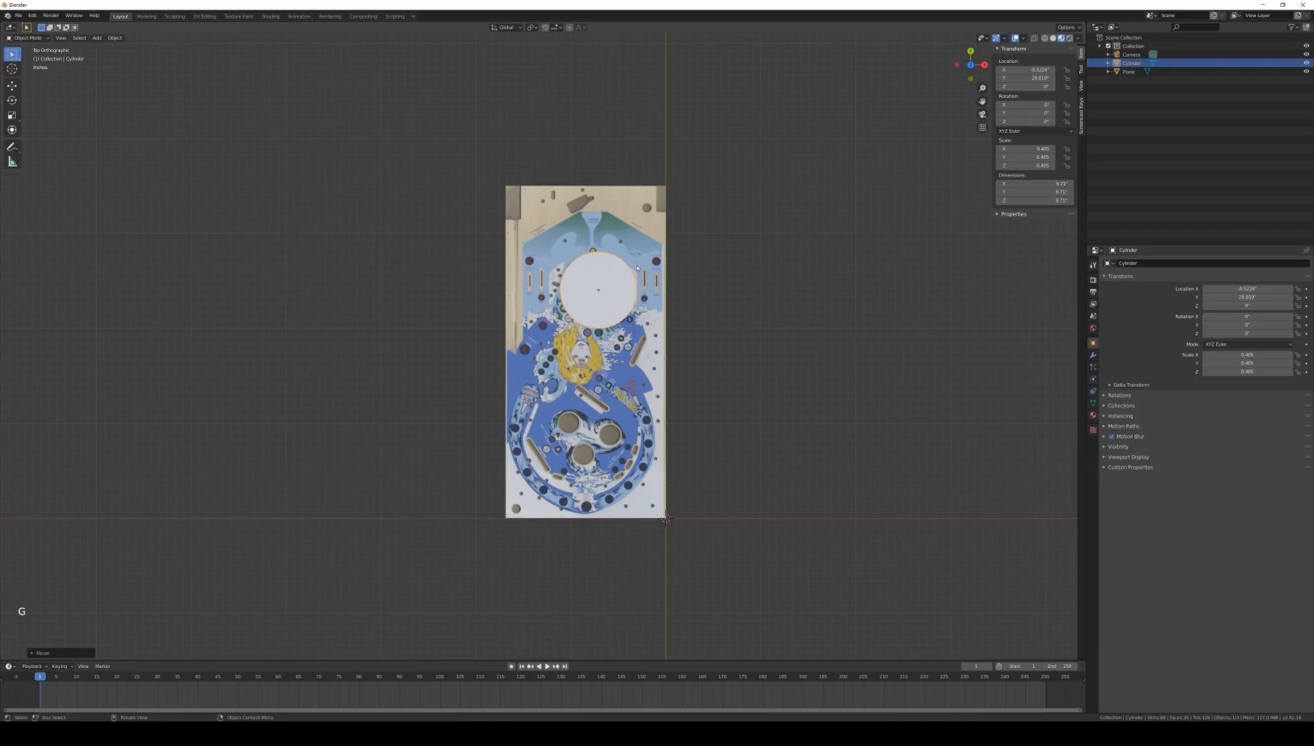
{"action": "key", "text": "s"}
{"action": "left_click", "coordinate": [602, 293]}
Step: Scale the cylinder down to about 0.66 inches and move it onto the yellow insert labelled 1000
{"action": "scroll", "coordinate": [602, 304], "scroll_direction": "up", "scroll_amount": 4}
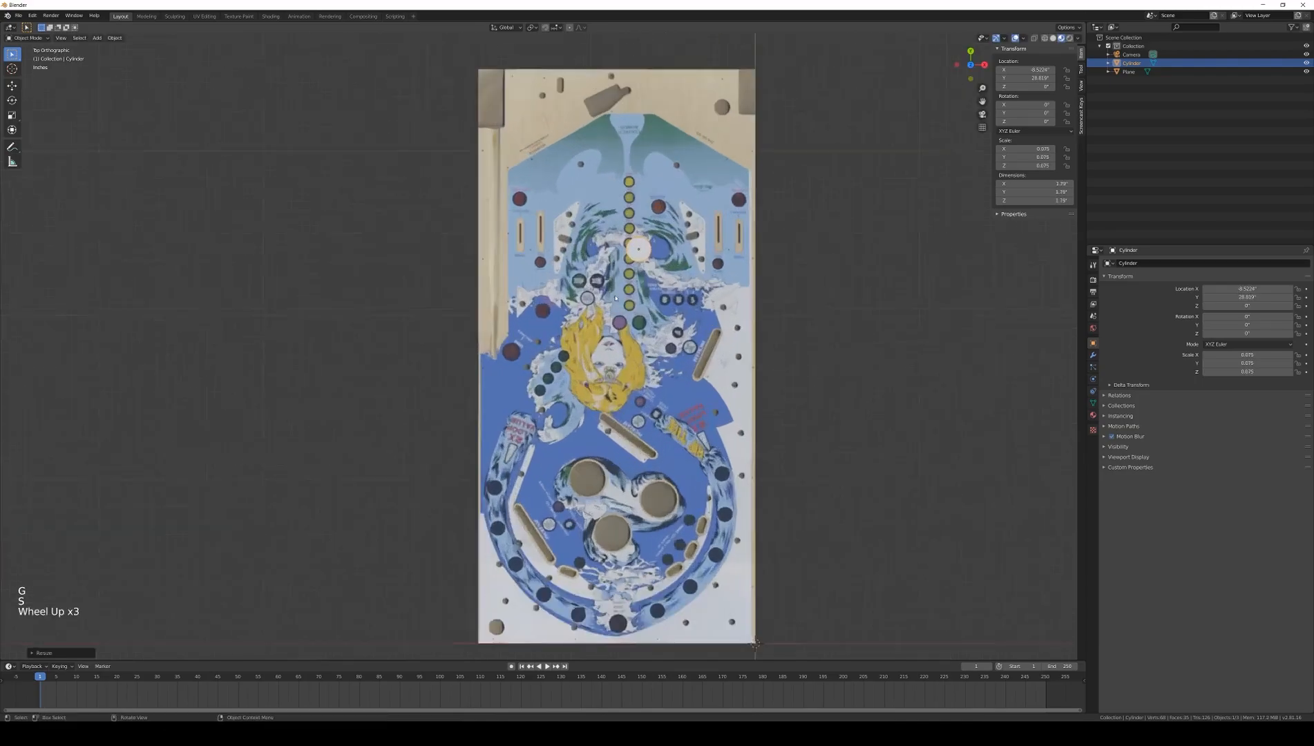
{"action": "middle_click_drag", "start_coordinate": [601, 325], "coordinate": [600, 354], "text": "shift"}
{"action": "scroll", "coordinate": [600, 354], "scroll_direction": "up", "scroll_amount": 5}
{"action": "scroll", "coordinate": [600, 354], "scroll_direction": "up", "scroll_amount": 1}
{"action": "key", "text": "s"}
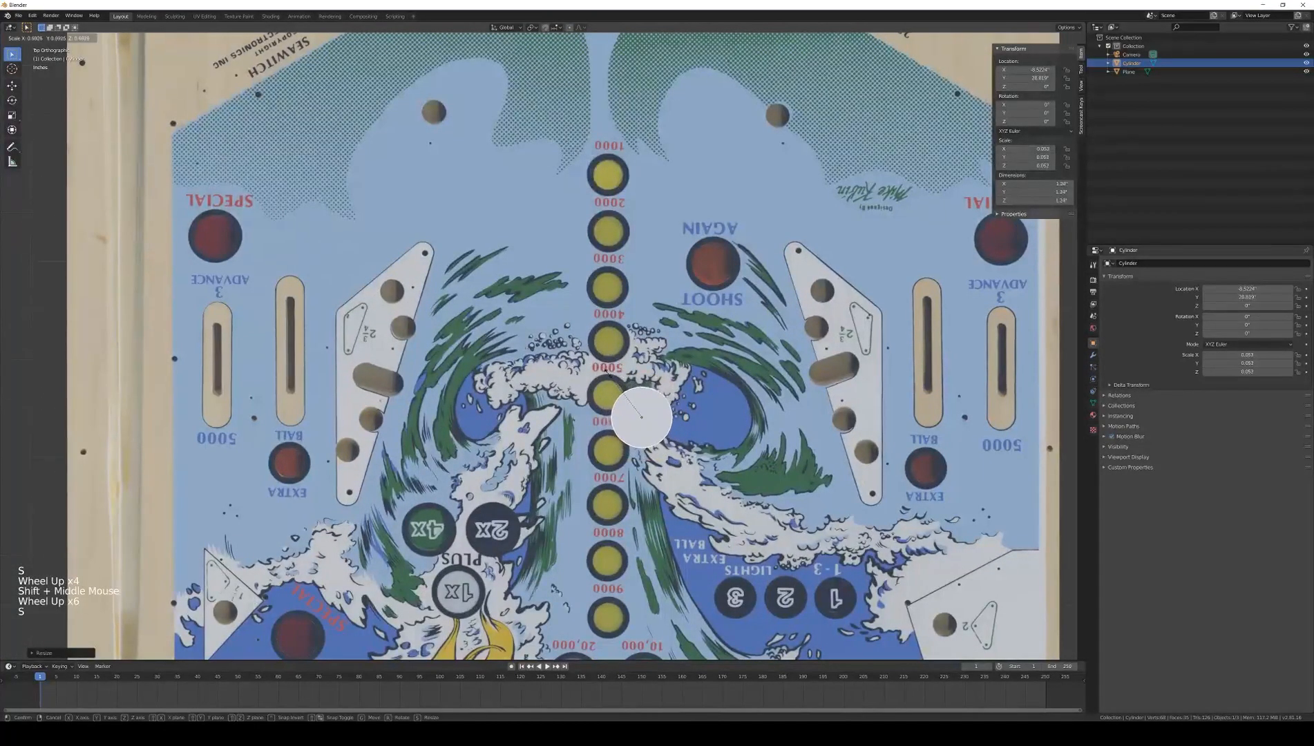
{"action": "key", "text": "g"}
{"action": "left_click", "coordinate": [582, 150]}
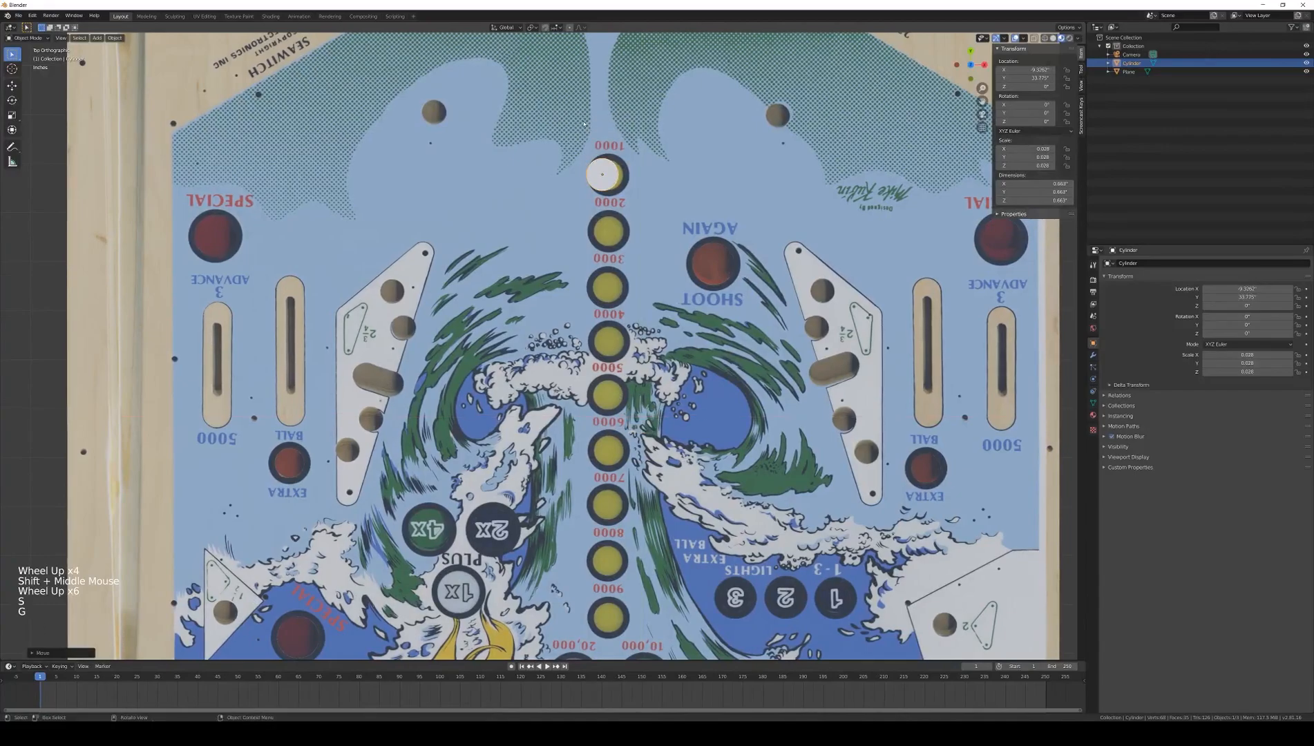
Step: Center the cylinder on the 1000 insert and scale it to about 0.611 inches to match the yellow circle
{"action": "middle_click_drag", "start_coordinate": [582, 150], "coordinate": [577, 185], "text": "shift"}
{"action": "scroll", "coordinate": [608, 280], "scroll_direction": "up", "scroll_amount": 5}
{"action": "middle_click_drag", "start_coordinate": [608, 280], "coordinate": [592, 325], "text": "shift"}
{"action": "scroll", "coordinate": [592, 325], "scroll_direction": "up", "scroll_amount": 4}
{"action": "key", "text": "g"}
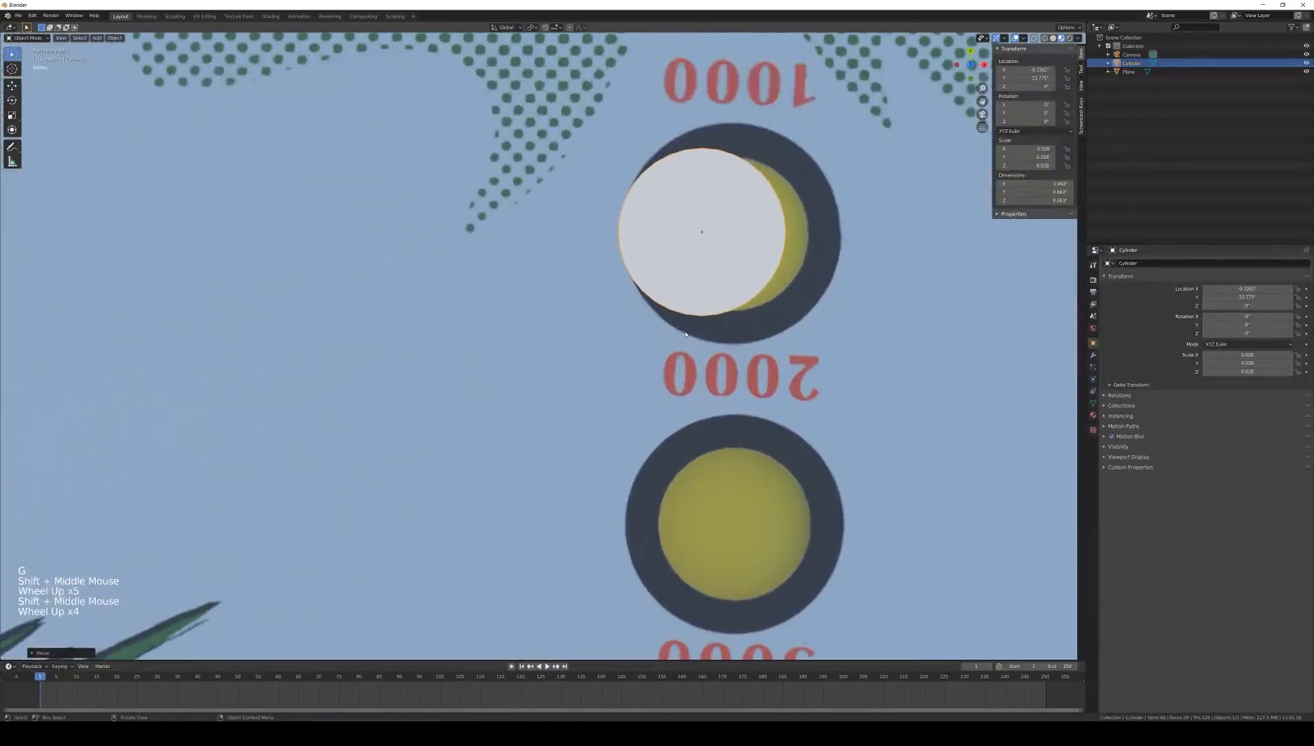
{"action": "left_click", "coordinate": [743, 297]}
{"action": "key", "text": "s"}
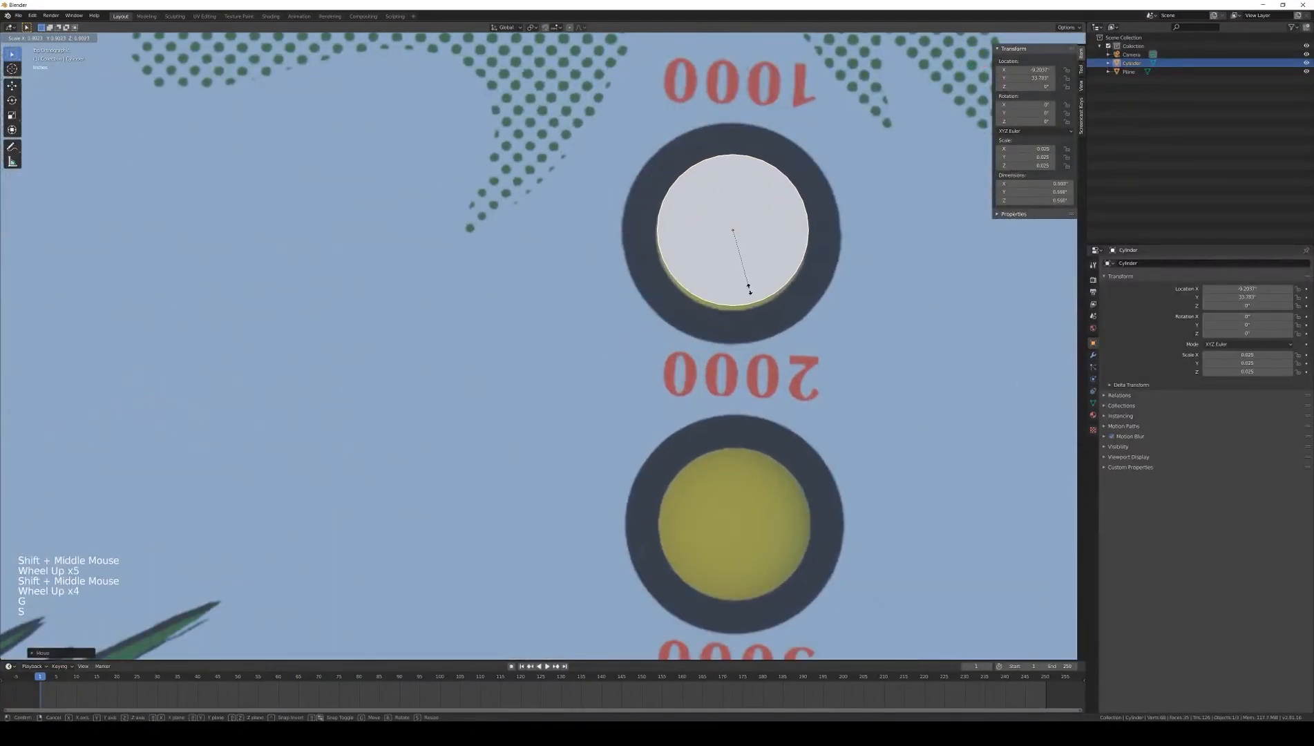
{"action": "left_click", "coordinate": [750, 294]}
{"action": "key", "text": "g"}
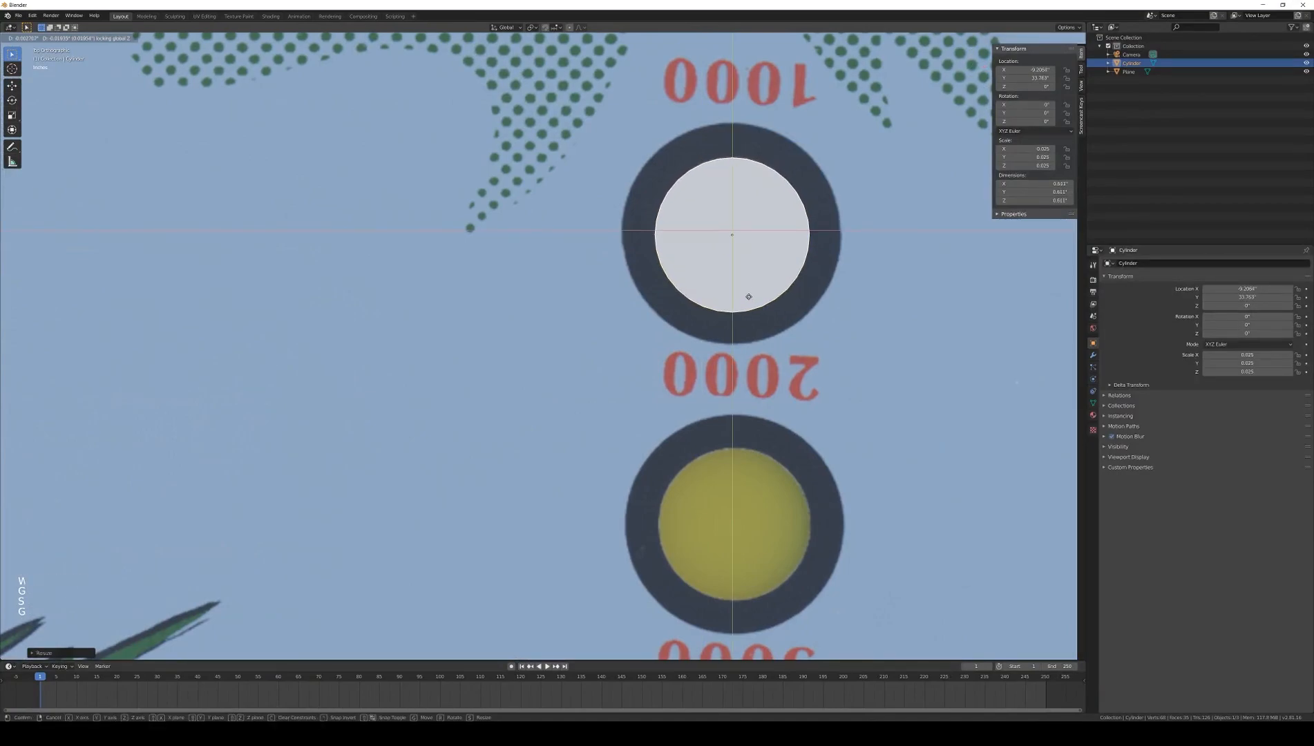
{"action": "left_click", "coordinate": [748, 295]}
Step: Duplicate the cylinder's mesh in Edit Mode and place the copy on the yellow insert labelled 2000
{"action": "scroll", "coordinate": [748, 302], "scroll_direction": "down", "scroll_amount": 4}
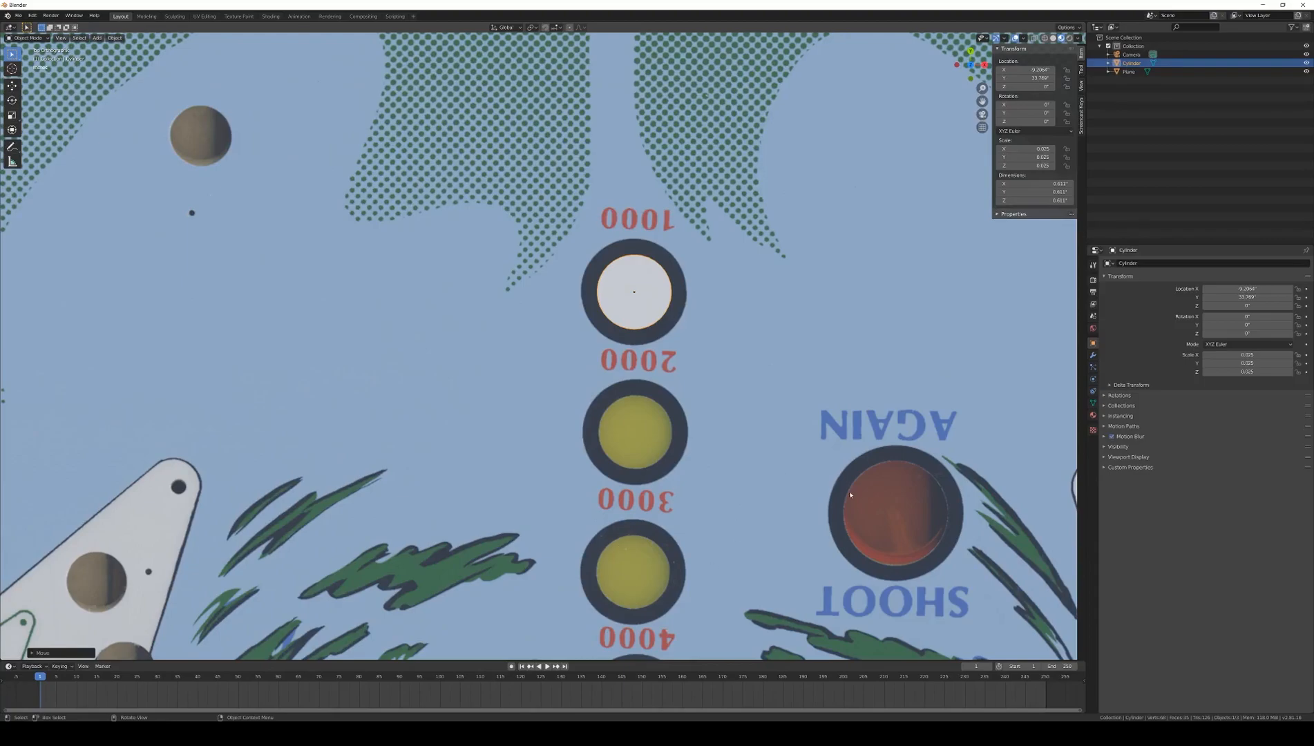
{"action": "scroll", "coordinate": [573, 340], "scroll_direction": "down", "scroll_amount": 5}
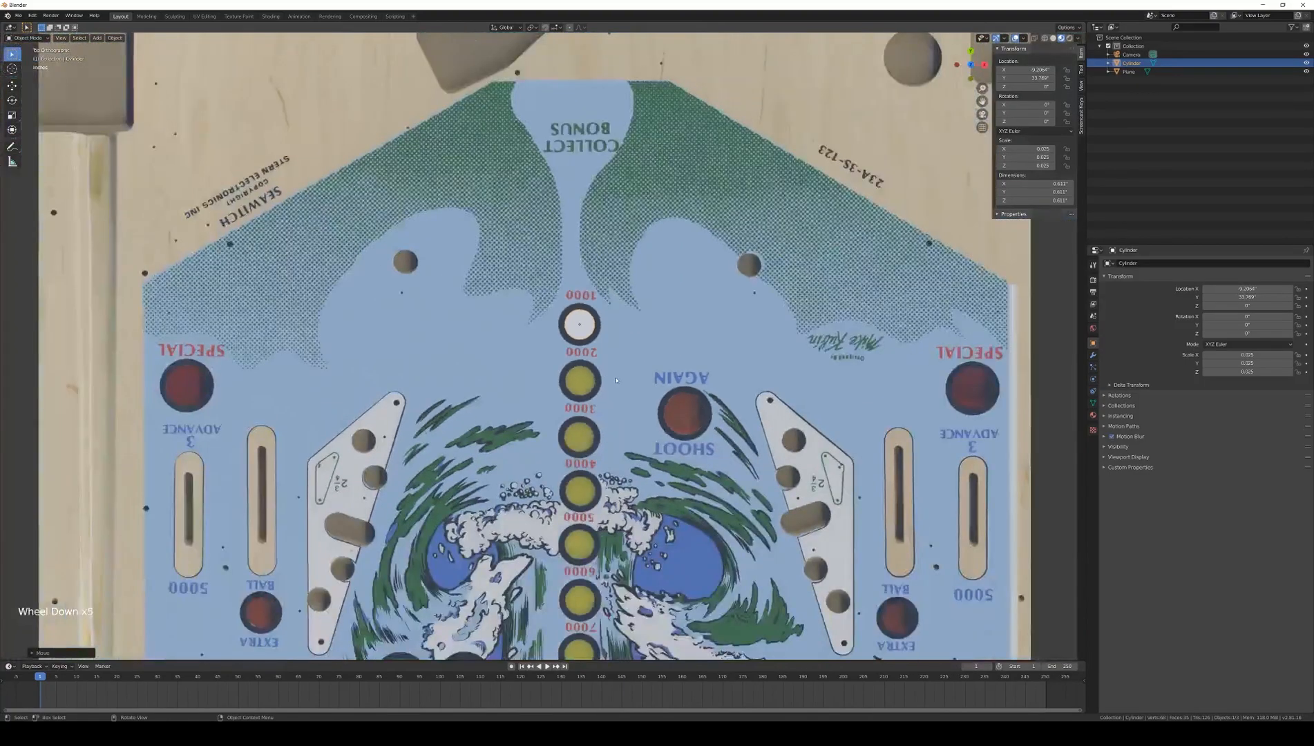
{"action": "scroll", "coordinate": [672, 404], "scroll_direction": "up", "scroll_amount": 2}
{"action": "middle_click_drag", "start_coordinate": [672, 405], "coordinate": [620, 340]}
{"action": "key", "text": "KP_7"}
{"action": "key", "text": "KP_8"}
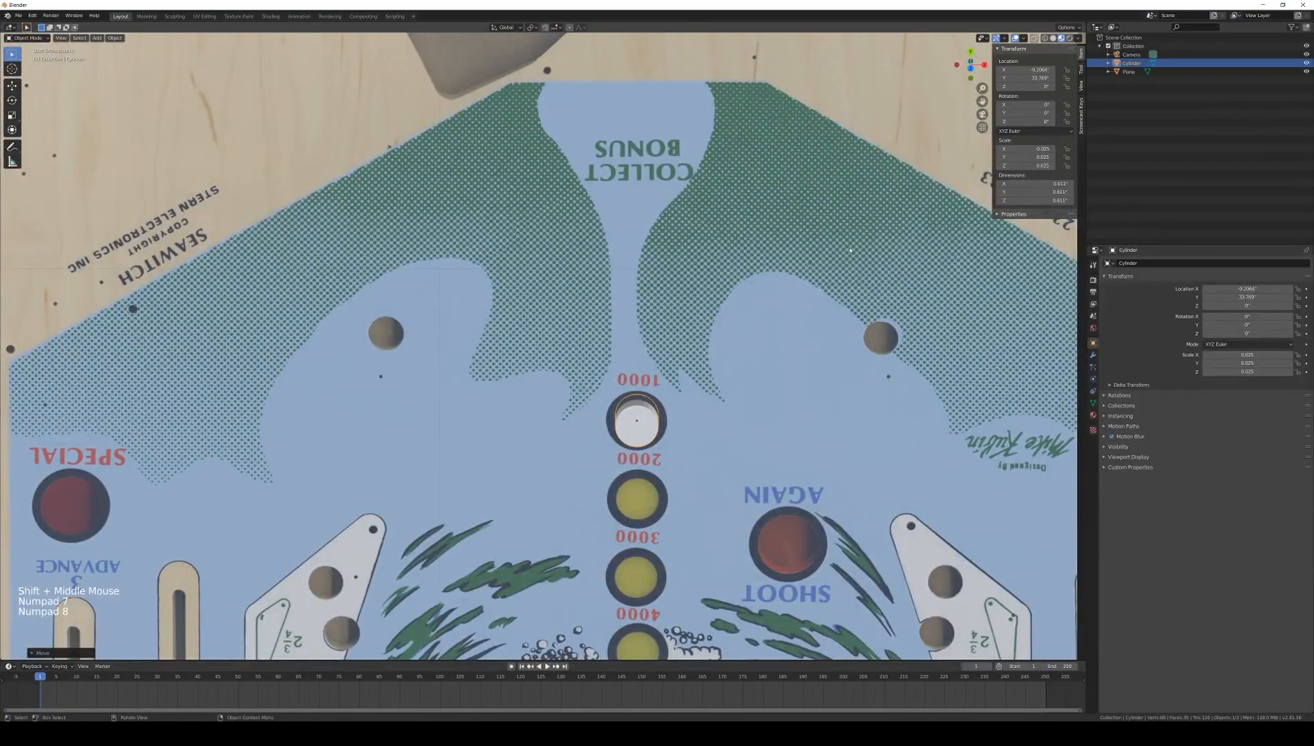
{"action": "key", "text": "KP_7"}
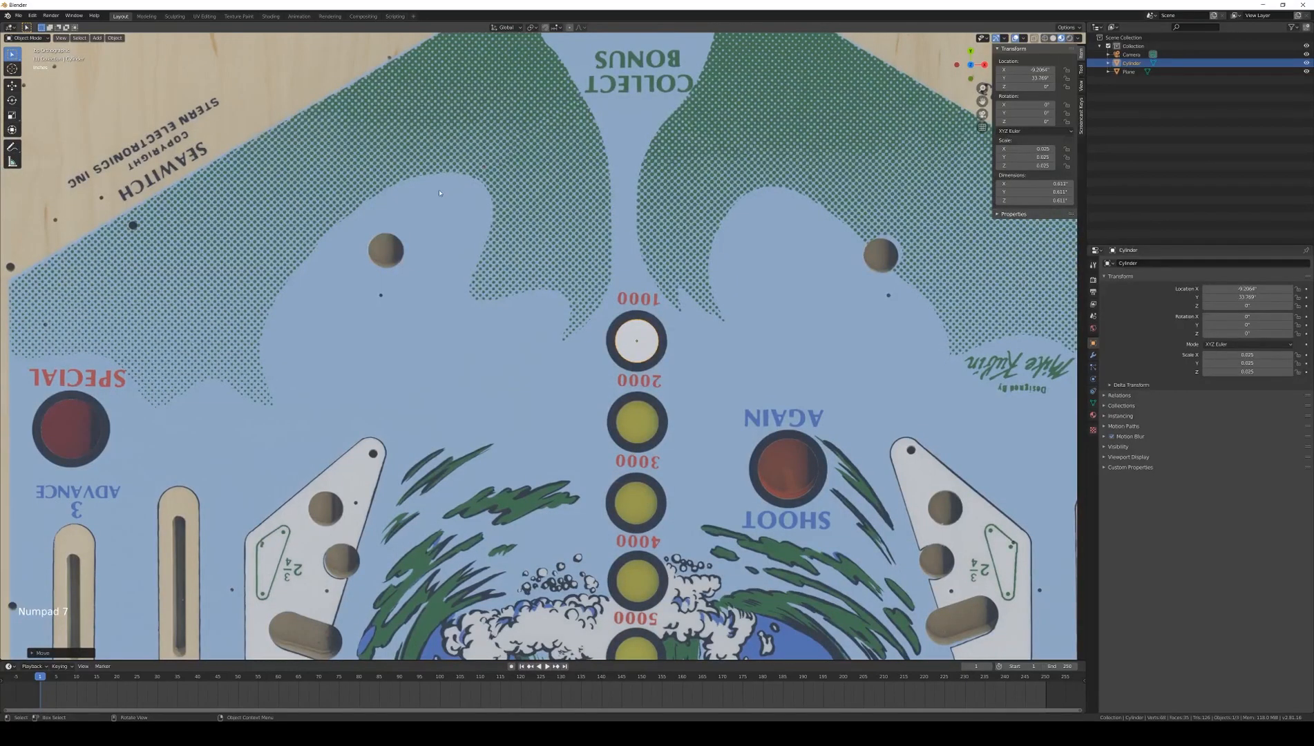
{"action": "key", "text": "Tab"}
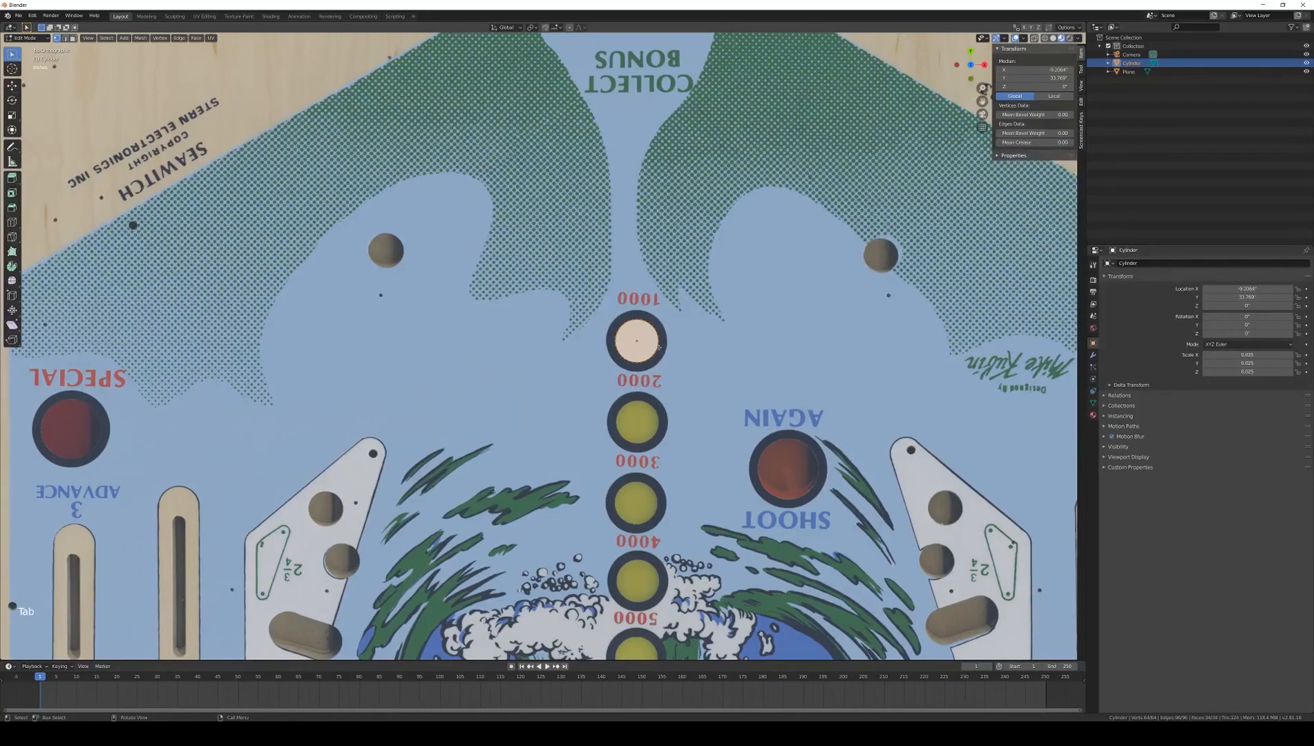
{"action": "key", "text": "shift+d"}
{"action": "key", "text": "g"}
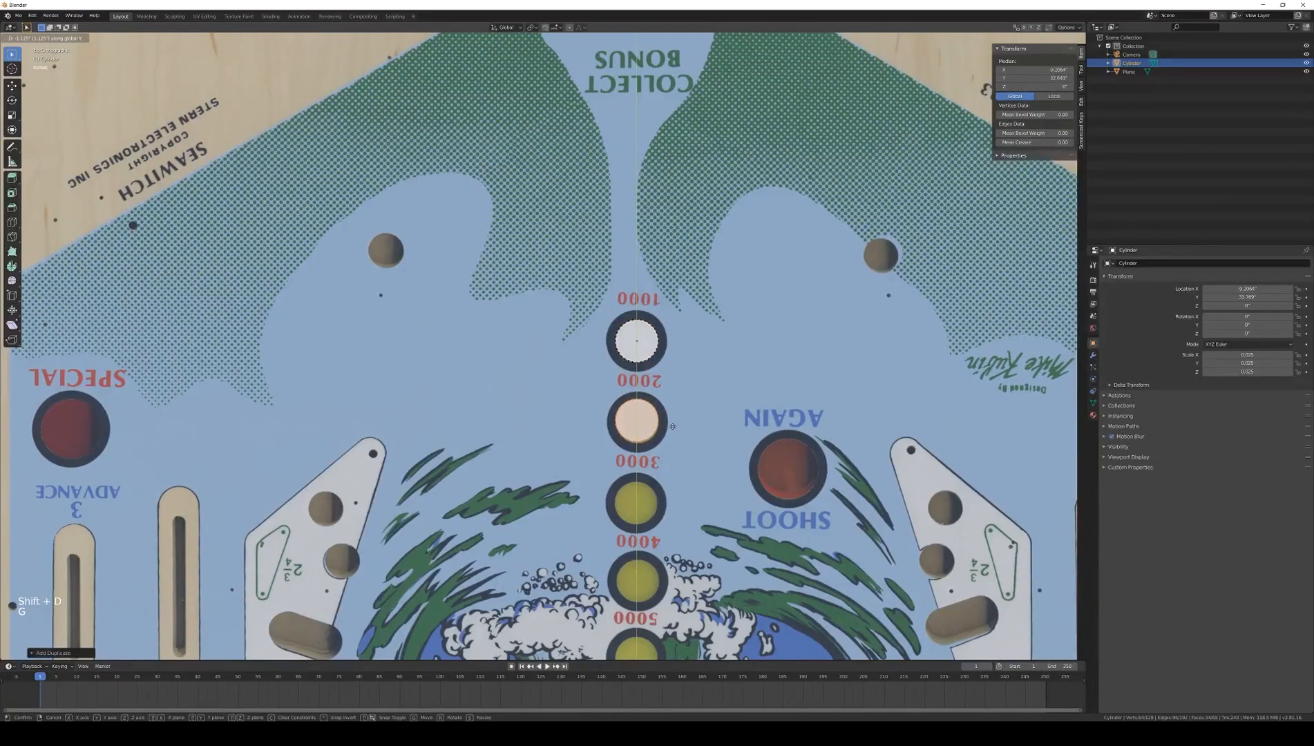
{"action": "left_click", "coordinate": [674, 426]}
Step: Duplicate the cylinder mesh onto the 3000, 4000 and 5000 inserts of the central column
{"action": "scroll", "coordinate": [674, 427], "scroll_direction": "up", "scroll_amount": 5}
{"action": "key", "text": "shift+d"}
{"action": "scroll", "coordinate": [705, 442], "scroll_direction": "down", "scroll_amount": 4}
{"action": "key", "text": "shift+d"}
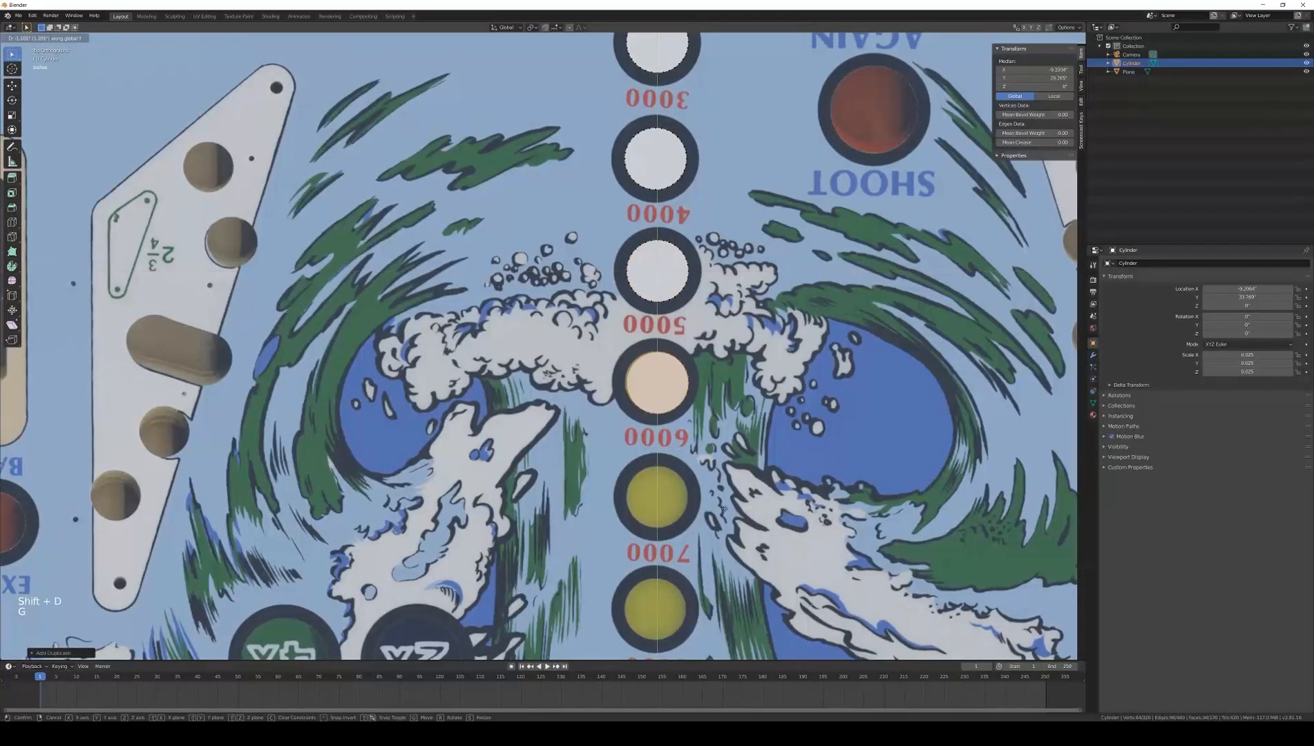
Step: Continue duplicating the cylinder mesh down the central column onto the 6000 through 9000 inserts
{"action": "middle_click_drag", "start_coordinate": [749, 453], "coordinate": [753, 376], "text": "shift"}
{"action": "key", "text": "shift+d"}
{"action": "key", "text": "g"}
{"action": "left_click", "coordinate": [755, 472]}
{"action": "scroll", "coordinate": [768, 405], "scroll_direction": "up", "scroll_amount": 4}
{"action": "key", "text": "shift+d"}
{"action": "key", "text": "shift+d"}
{"action": "key", "text": "shift+d"}
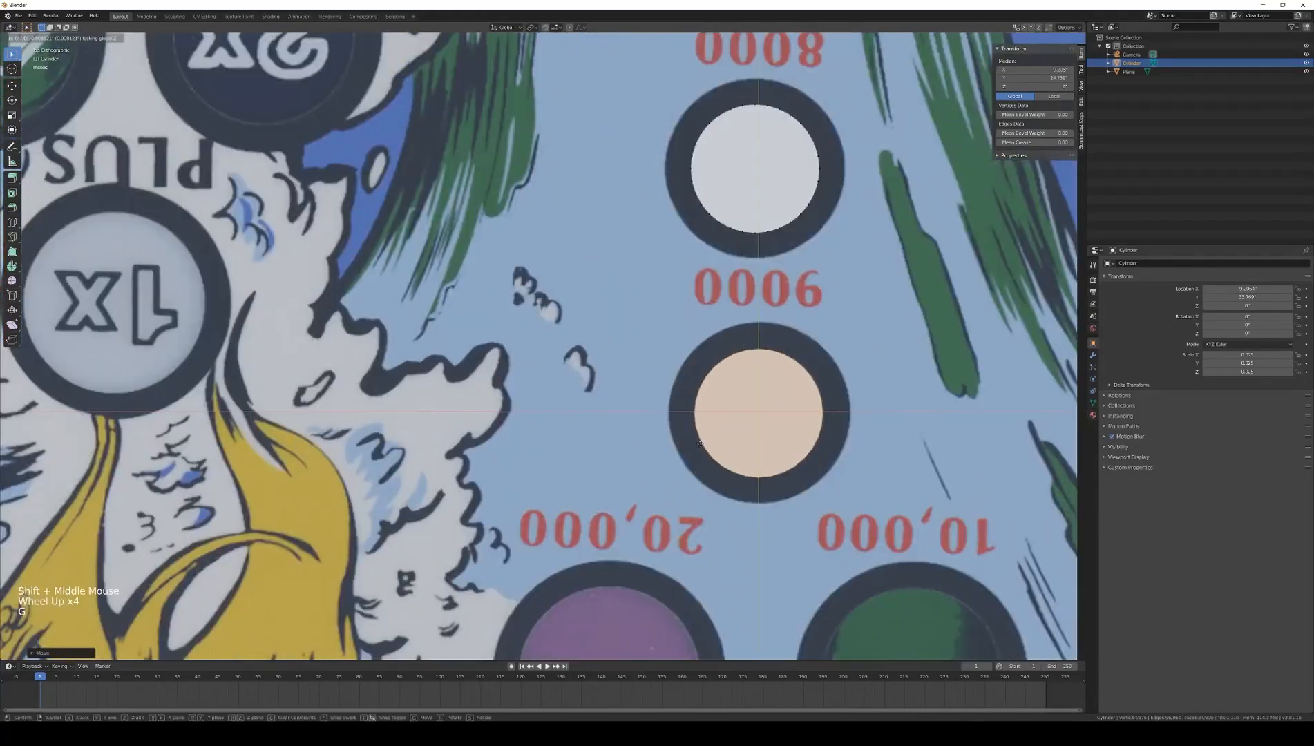
Step: Place cylinder copies on the right-hand Extra Ball insert and the outermost insert of the 1-3 row
{"action": "key", "text": "shift+d"}
{"action": "scroll", "coordinate": [774, 379], "scroll_direction": "up", "scroll_amount": 6}
{"action": "key", "text": "g"}
{"action": "left_click", "coordinate": [774, 378]}
{"action": "scroll", "coordinate": [773, 379], "scroll_direction": "down", "scroll_amount": 8}
{"action": "key", "text": "shift+d"}
{"action": "scroll", "coordinate": [622, 387], "scroll_direction": "down", "scroll_amount": 8}
{"action": "middle_click_drag", "start_coordinate": [622, 443], "coordinate": [525, 345], "text": "shift"}
{"action": "key", "text": "shift+d"}
{"action": "scroll", "coordinate": [535, 351], "scroll_direction": "up", "scroll_amount": 9}
{"action": "key", "text": "g"}
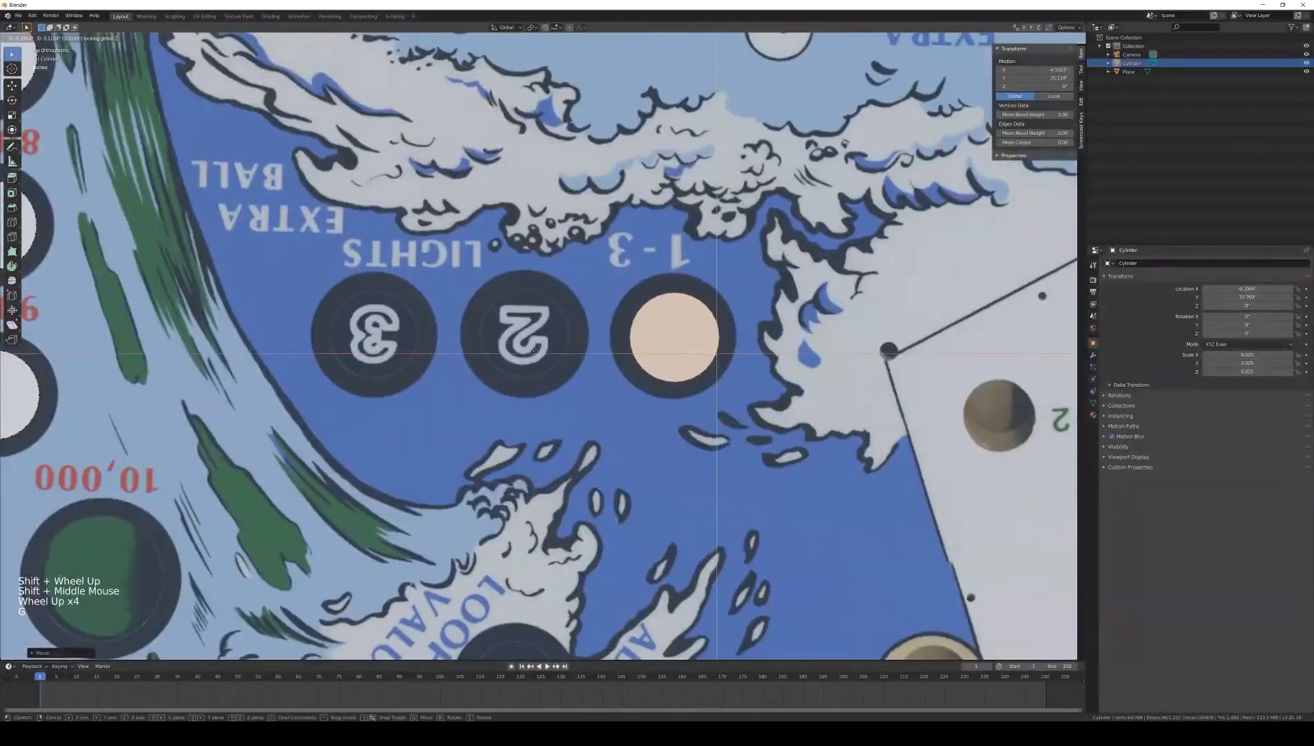
{"action": "left_click", "coordinate": [234, 343]}
Step: Duplicate the cylinder mesh onto the Loop Value and Score Lit Bonus Value inserts near the Rip Tide lettering
{"action": "middle_click_drag", "start_coordinate": [525, 622], "coordinate": [553, 304], "text": "shift"}
{"action": "key", "text": "shift+d"}
{"action": "scroll", "coordinate": [622, 375], "scroll_direction": "down", "scroll_amount": 12}
{"action": "key", "text": "shift+d"}
{"action": "scroll", "coordinate": [677, 290], "scroll_direction": "up", "scroll_amount": 8}
{"action": "key", "text": "shift+d"}
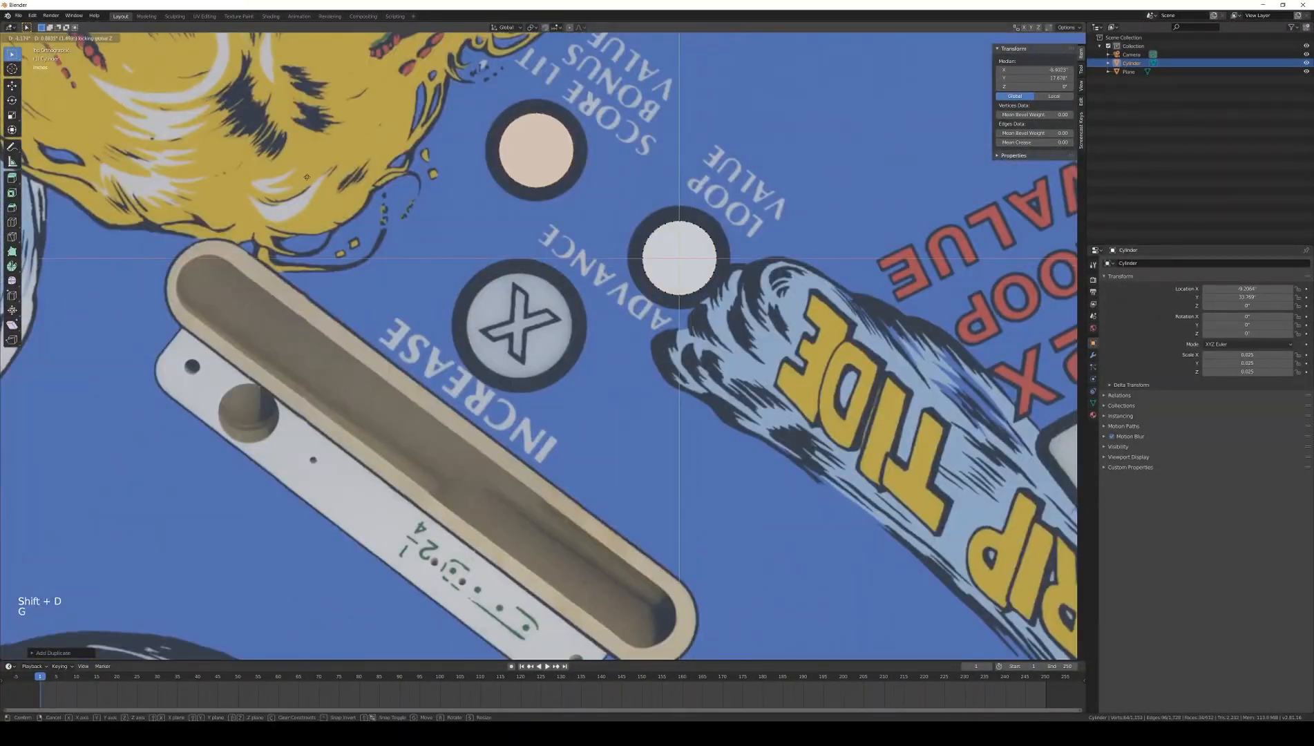
Step: Place cylinder copies on the inserts of the 200 Plus Lit Value row beside the yellow hair
{"action": "key", "text": "shift+d"}
{"action": "scroll", "coordinate": [539, 345], "scroll_direction": "up", "scroll_amount": 4}
{"action": "key", "text": "shift+d"}
{"action": "key", "text": "shift+d"}
{"action": "key", "text": "shift+d"}
{"action": "key", "text": "shift+d"}
{"action": "scroll", "coordinate": [539, 345], "scroll_direction": "down", "scroll_amount": 7}
{"action": "middle_click_drag", "start_coordinate": [539, 552], "coordinate": [539, 207], "text": "shift"}
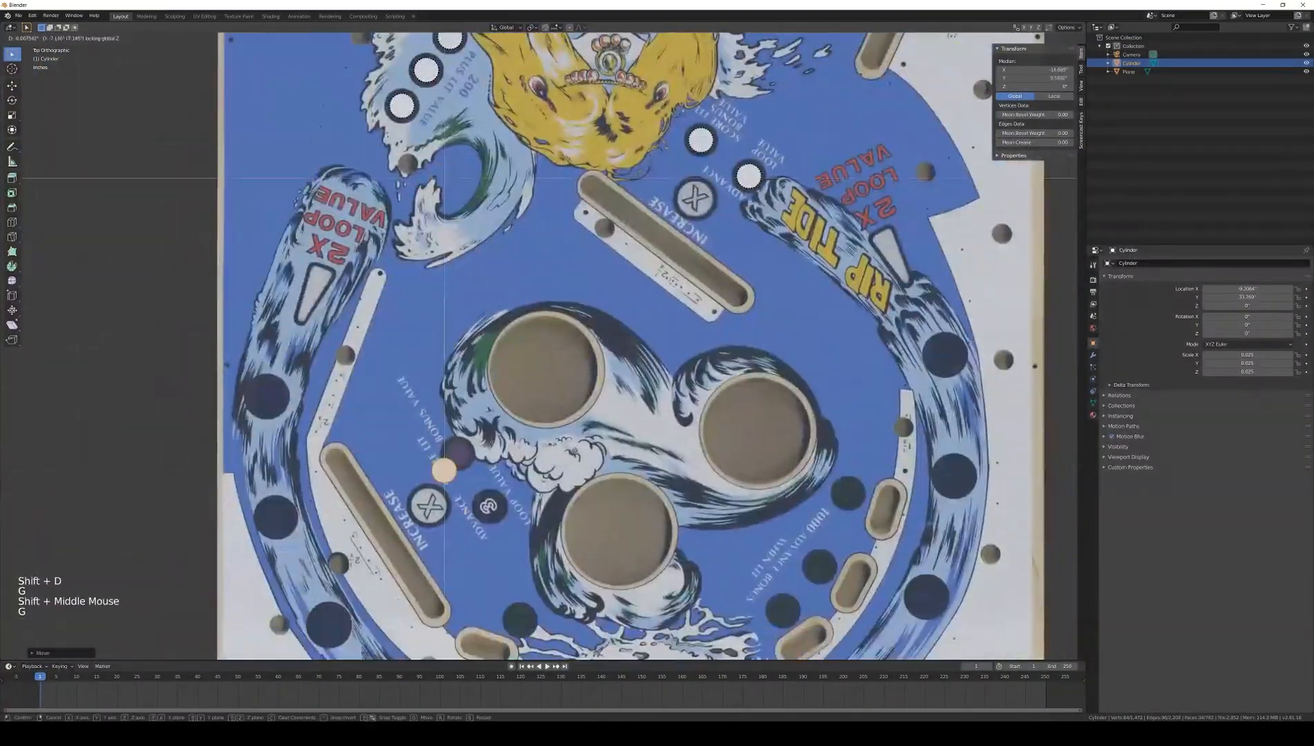
Step: Place cylinder copies on the far-end Score Lit Bonus Value, Loop Value and 1000 Advance Bonus inserts
{"action": "scroll", "coordinate": [539, 346], "scroll_direction": "up", "scroll_amount": 5}
{"action": "key", "text": "shift+d"}
{"action": "left_click", "coordinate": [733, 525]}
{"action": "scroll", "coordinate": [733, 525], "scroll_direction": "down", "scroll_amount": 6}
{"action": "middle_click_drag", "start_coordinate": [691, 484], "coordinate": [522, 438], "text": "shift"}
{"action": "key", "text": "shift+d"}
{"action": "left_click", "coordinate": [691, 394]}
Step: Place an enlarged cylinder copy on the right-hand Special insert
{"action": "scroll", "coordinate": [691, 393], "scroll_direction": "down", "scroll_amount": 7}
{"action": "middle_click_drag", "start_coordinate": [691, 394], "coordinate": [500, 436], "text": "shift"}
{"action": "key", "text": "shift+d"}
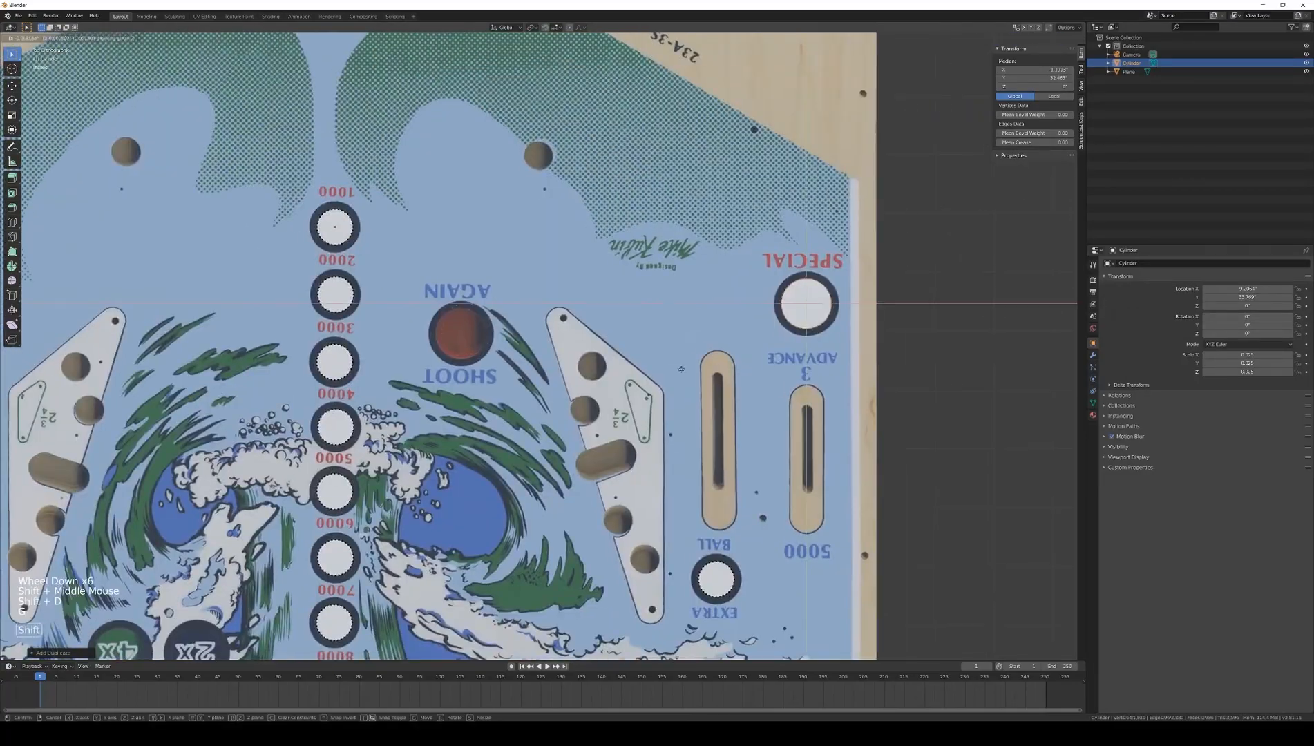
{"action": "left_click", "coordinate": [681, 369]}
Step: Place enlarged cylinder copies on the Shoot Again insert and the left-hand Special insert
{"action": "middle_click_drag", "start_coordinate": [681, 369], "coordinate": [642, 331]}
{"action": "key", "text": "shift+d"}
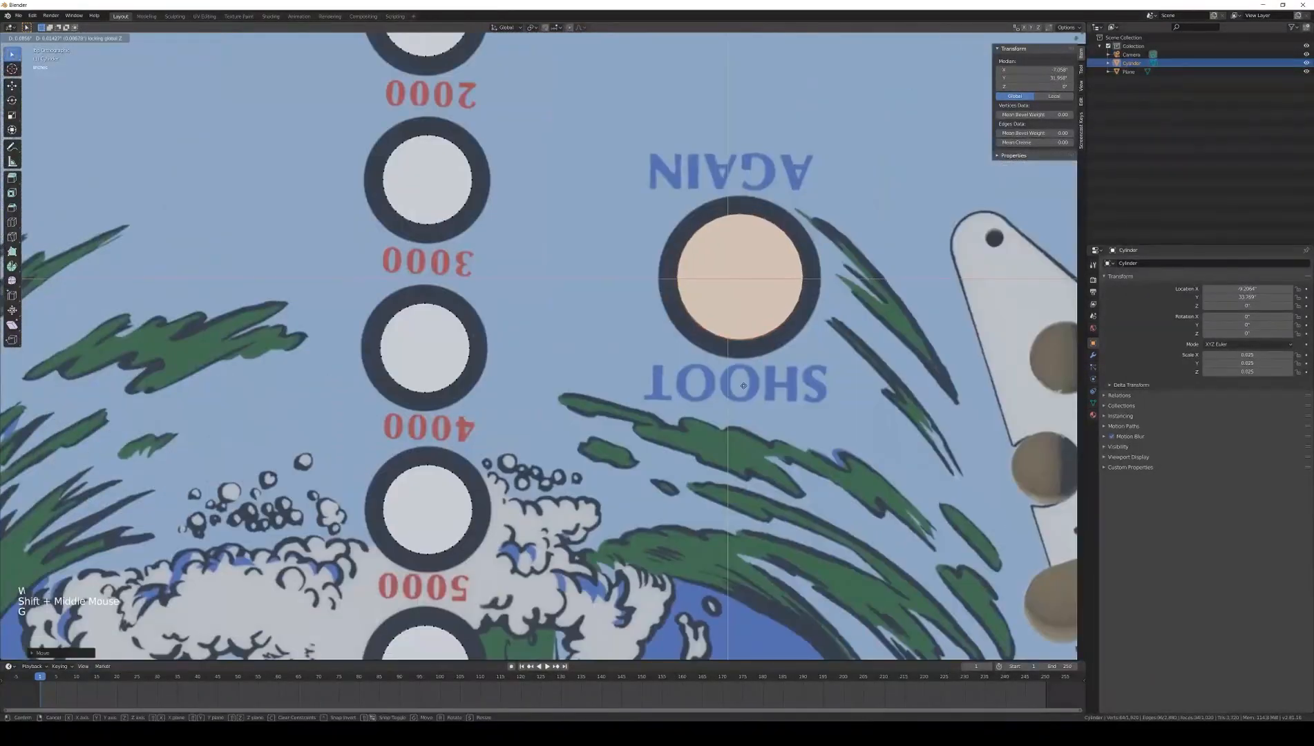
{"action": "left_click", "coordinate": [739, 304]}
{"action": "middle_click_drag", "start_coordinate": [414, 346], "coordinate": [643, 346], "text": "shift"}
{"action": "scroll", "coordinate": [642, 345], "scroll_direction": "up", "scroll_amount": 7}
{"action": "key", "text": "g"}
{"action": "left_click", "coordinate": [632, 357]}
Step: Duplicate the enlarged cylinder mesh onto the 4X, 2X and 1X bonus inserts
{"action": "scroll", "coordinate": [632, 356], "scroll_direction": "down", "scroll_amount": 6}
{"action": "key", "text": "shift+d"}
{"action": "scroll", "coordinate": [757, 393], "scroll_direction": "up", "scroll_amount": 4}
{"action": "key", "text": "shift+d"}
{"action": "scroll", "coordinate": [569, 410], "scroll_direction": "down", "scroll_amount": 12}
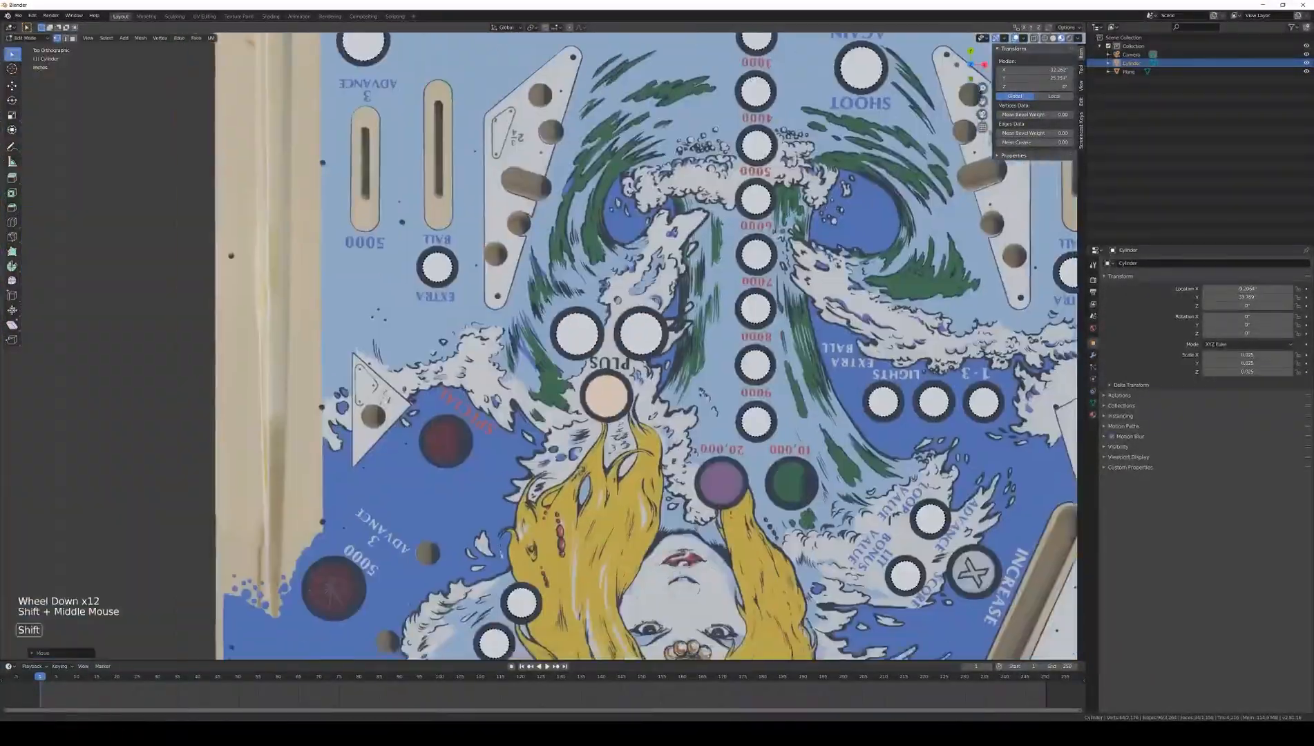
{"action": "scroll", "coordinate": [549, 355], "scroll_direction": "up", "scroll_amount": 7}
{"action": "key", "text": "g"}
{"action": "left_click", "coordinate": [549, 356]}
Step: Place enlarged copies on the 20,000 and 10,000 inserts and on the Increase X insert beside the right-hand slot
{"action": "key", "text": "shift+d"}
{"action": "key", "text": "shift+d"}
{"action": "scroll", "coordinate": [904, 358], "scroll_direction": "down", "scroll_amount": 8}
{"action": "key", "text": "shift+d"}
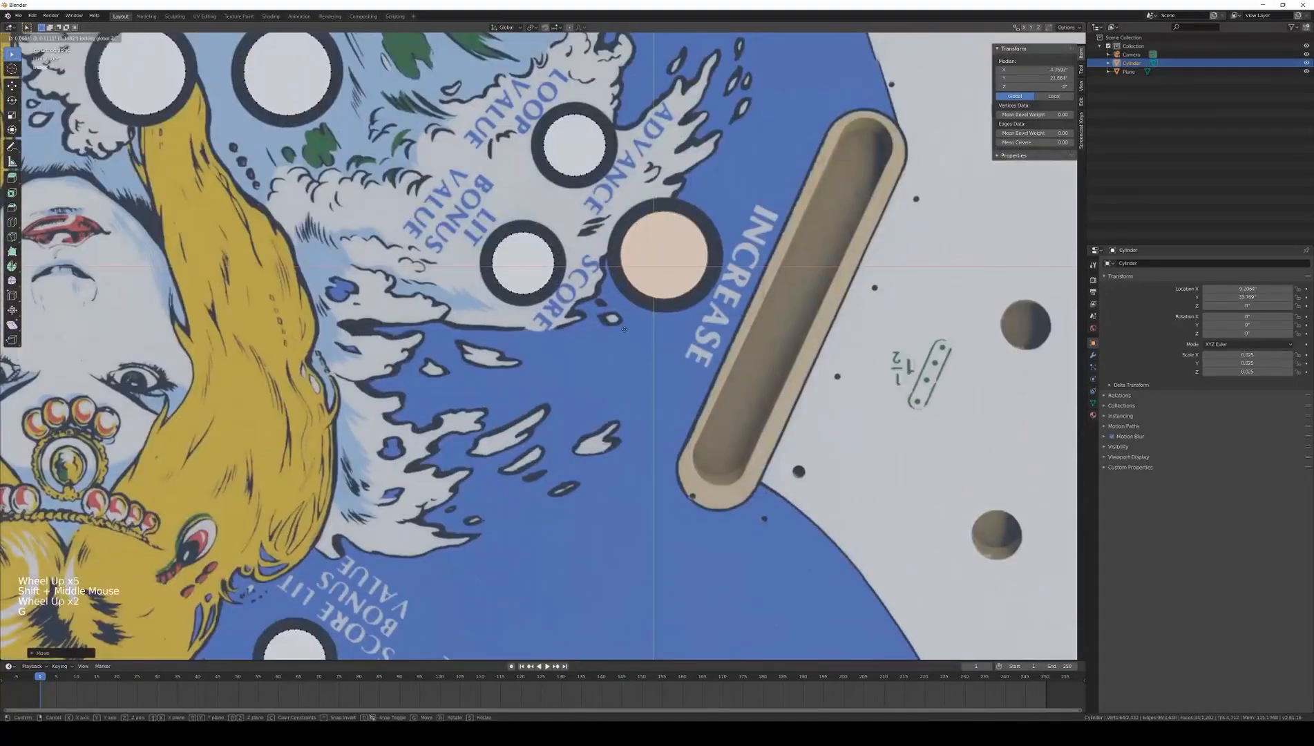
{"action": "left_click", "coordinate": [666, 290]}
Step: Place enlarged copies on the Increase X insert near Rip Tide and on the first right-hand loop lane inserts
{"action": "scroll", "coordinate": [622, 345], "scroll_direction": "down", "scroll_amount": 5}
{"action": "middle_click_drag", "start_coordinate": [508, 435], "coordinate": [604, 261], "text": "shift"}
{"action": "key", "text": "shift+d"}
{"action": "scroll", "coordinate": [598, 352], "scroll_direction": "down", "scroll_amount": 8}
{"action": "key", "text": "shift+d"}
{"action": "scroll", "coordinate": [675, 315], "scroll_direction": "up", "scroll_amount": 8}
{"action": "key", "text": "shift+d"}
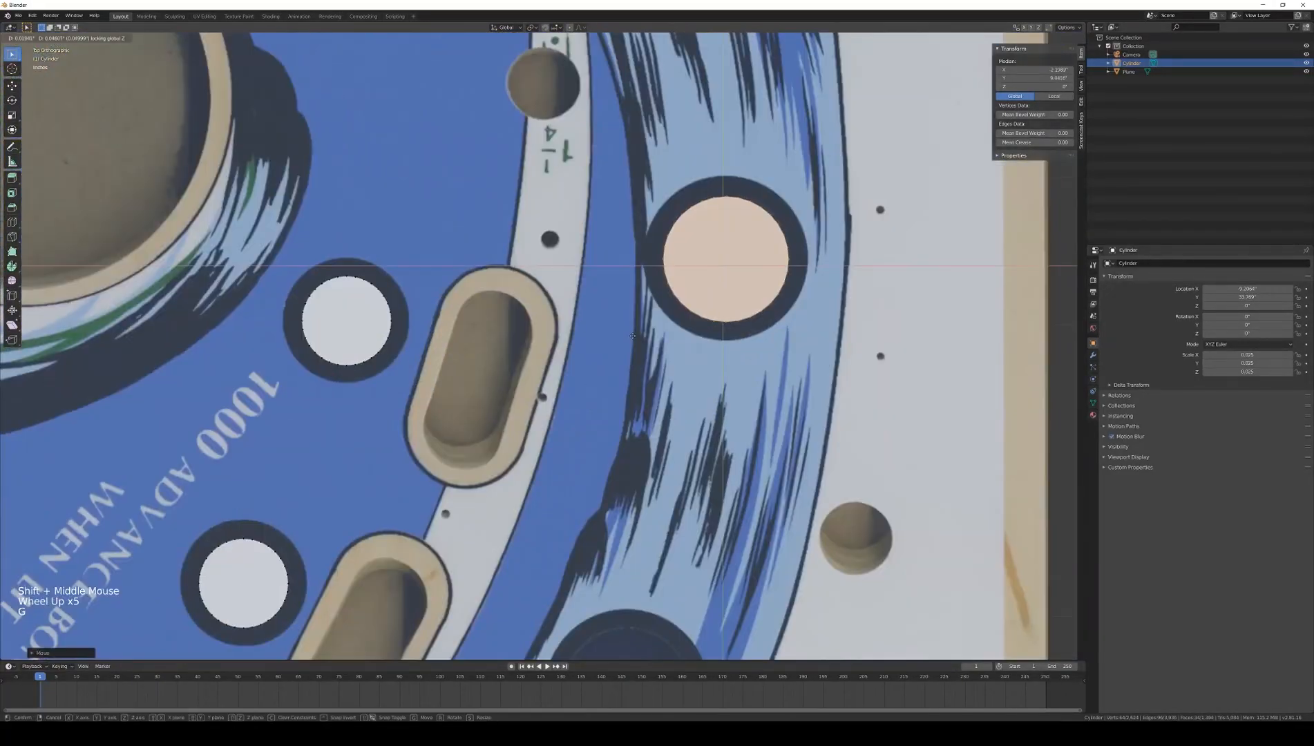
Step: Duplicate the enlarged cylinder mesh along the rest of the right-hand loop lane and around its curved end
{"action": "key", "text": "shift+d"}
{"action": "scroll", "coordinate": [711, 297], "scroll_direction": "up", "scroll_amount": 5}
{"action": "key", "text": "g"}
{"action": "left_click", "coordinate": [718, 297]}
{"action": "key", "text": "shift+d"}
{"action": "scroll", "coordinate": [691, 311], "scroll_direction": "down", "scroll_amount": 4}
{"action": "key", "text": "shift+d"}
{"action": "scroll", "coordinate": [656, 311], "scroll_direction": "down", "scroll_amount": 4}
{"action": "key", "text": "shift+d"}
{"action": "scroll", "coordinate": [656, 311], "scroll_direction": "up", "scroll_amount": 6}
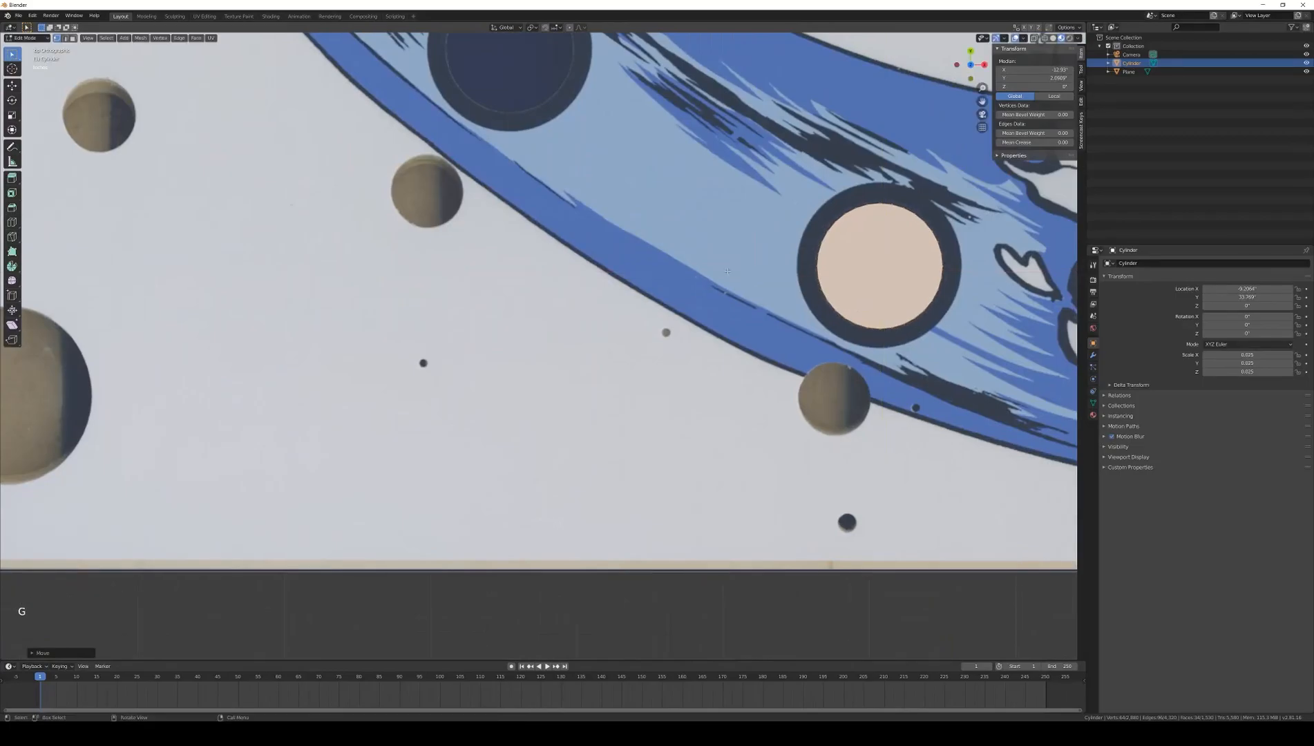
Step: Place enlarged cylinder copies along the left-hand loop lane up to the insert nearest the 2X arrow
{"action": "key", "text": "shift+d"}
{"action": "key", "text": "shift+d"}
{"action": "scroll", "coordinate": [639, 221], "scroll_direction": "up", "scroll_amount": 4}
{"action": "key", "text": "shift+d"}
{"action": "scroll", "coordinate": [704, 256], "scroll_direction": "down", "scroll_amount": 2}
{"action": "key", "text": "shift+d"}
{"action": "scroll", "coordinate": [760, 310], "scroll_direction": "up", "scroll_amount": 6}
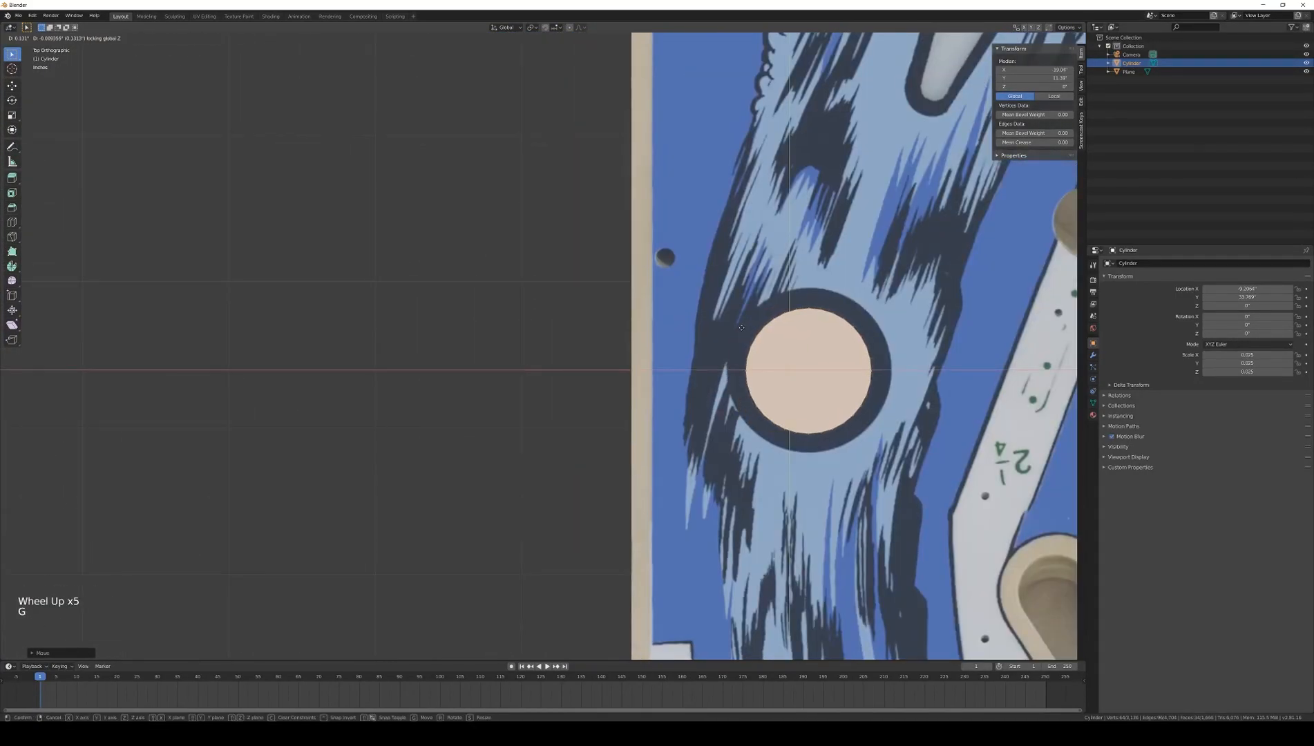
Step: Cover the remaining round inserts with cylinder copies, including the large 5000 Advance insert, and return to Object Mode
{"action": "scroll", "coordinate": [808, 346], "scroll_direction": "down", "scroll_amount": 12}
{"action": "key", "text": "shift+d"}
{"action": "scroll", "coordinate": [639, 397], "scroll_direction": "up", "scroll_amount": 11}
{"action": "key", "text": "shift+d"}
{"action": "middle_click_drag", "start_coordinate": [539, 207], "coordinate": [538, 346], "text": "shift"}
{"action": "scroll", "coordinate": [539, 342], "scroll_direction": "up", "scroll_amount": 6}
{"action": "key", "text": "g"}
{"action": "left_click", "coordinate": [501, 282]}
{"action": "key", "text": "b"}
{"action": "left_click_drag", "start_coordinate": [365, 190], "coordinate": [419, 231]}
{"action": "left_click_drag", "start_coordinate": [501, 282], "coordinate": [625, 442]}
{"action": "scroll", "coordinate": [626, 442], "scroll_direction": "down", "scroll_amount": 14}
{"action": "key", "text": "shift+d"}
{"action": "scroll", "coordinate": [643, 614], "scroll_direction": "up", "scroll_amount": 12}
{"action": "left_click", "coordinate": [713, 410]}
{"action": "key", "text": "Tab"}
Step: Add a mesh plane at the origin
{"action": "scroll", "coordinate": [690, 410], "scroll_direction": "down", "scroll_amount": 12}
{"action": "middle_click_drag", "start_coordinate": [600, 408], "coordinate": [611, 429], "text": "shift"}
{"action": "left_click", "coordinate": [96, 37]}
{"action": "mouse_move", "coordinate": [111, 47]}
{"action": "left_click", "coordinate": [181, 48]}
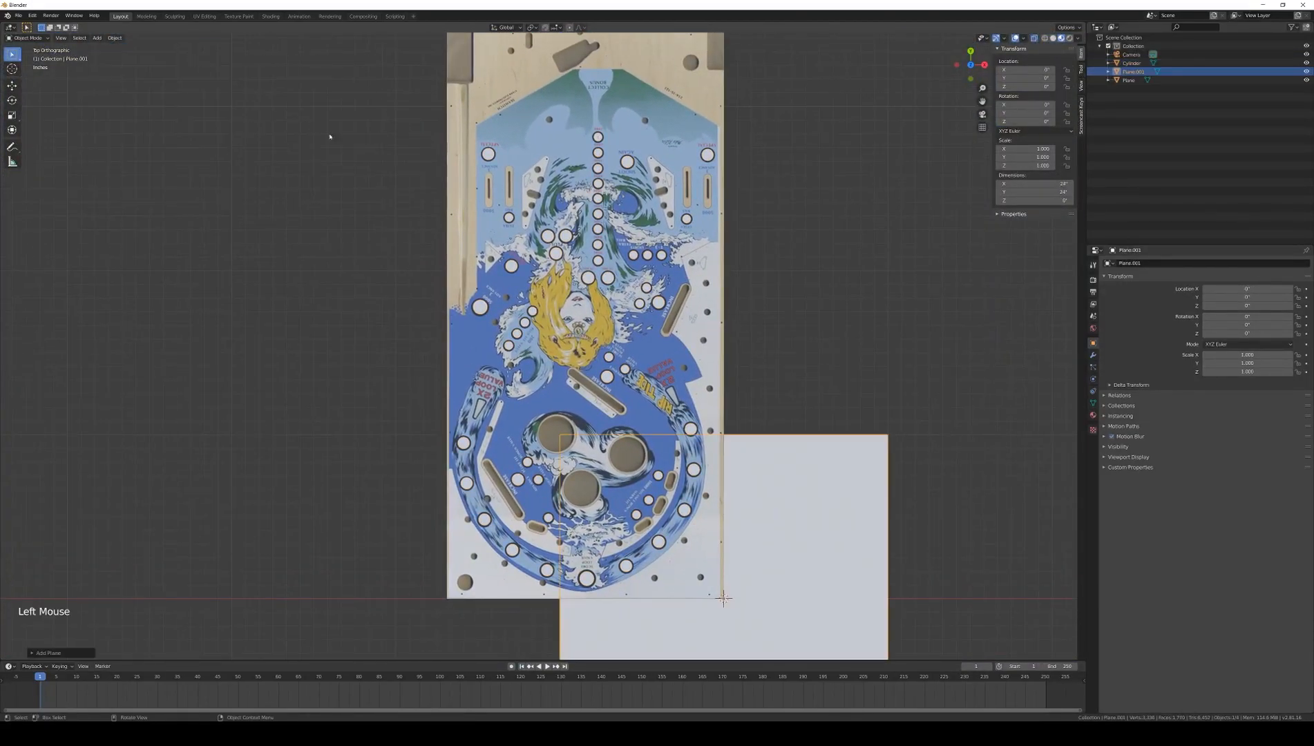
Step: Scale the plane down to about 5 inches and move it over the left-hand 2X Loop Value artwork
{"action": "key", "text": "s"}
{"action": "left_click", "coordinate": [666, 580]}
{"action": "key", "text": "g"}
{"action": "key", "text": "shift+z"}
{"action": "left_click", "coordinate": [431, 393]}
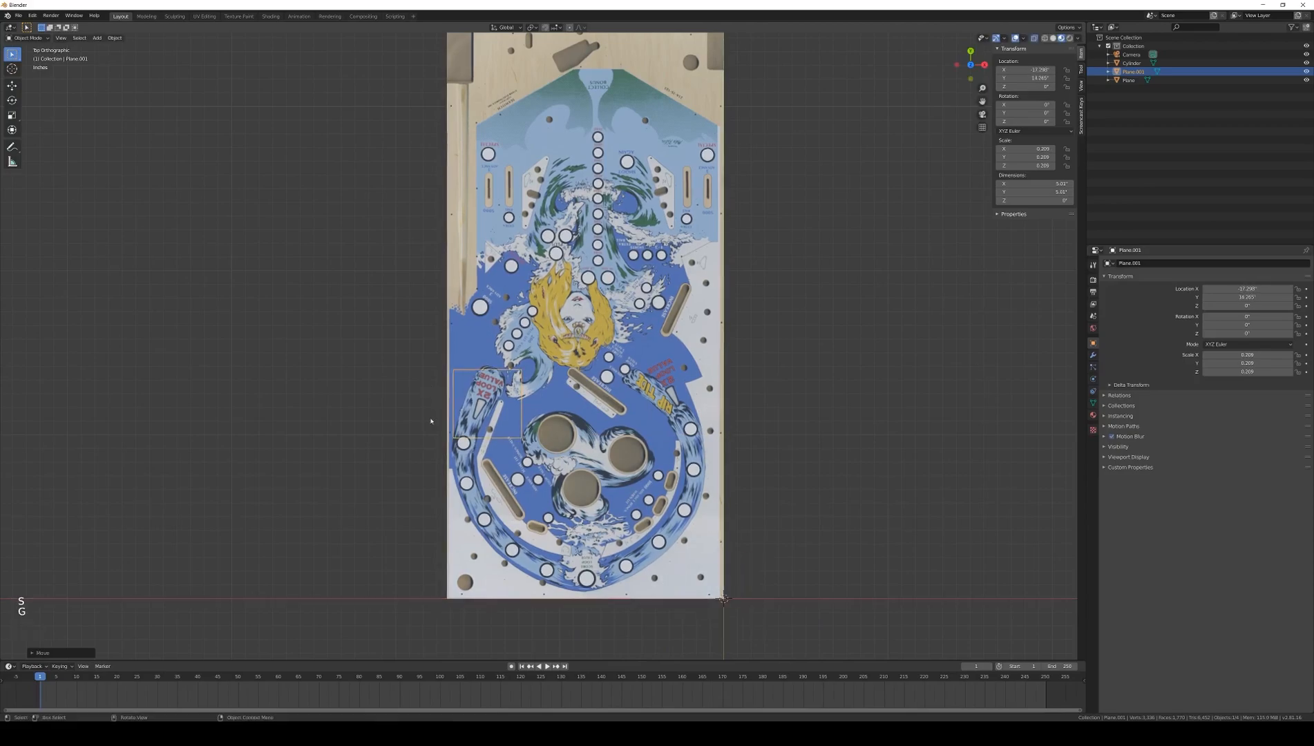
Step: Rotate the plane about 71 degrees around Z to align with the 2X arrow and scale it to about 0.8 inches
{"action": "scroll", "coordinate": [432, 441], "scroll_direction": "up", "scroll_amount": 3}
{"action": "scroll", "coordinate": [433, 440], "scroll_direction": "up", "scroll_amount": 2}
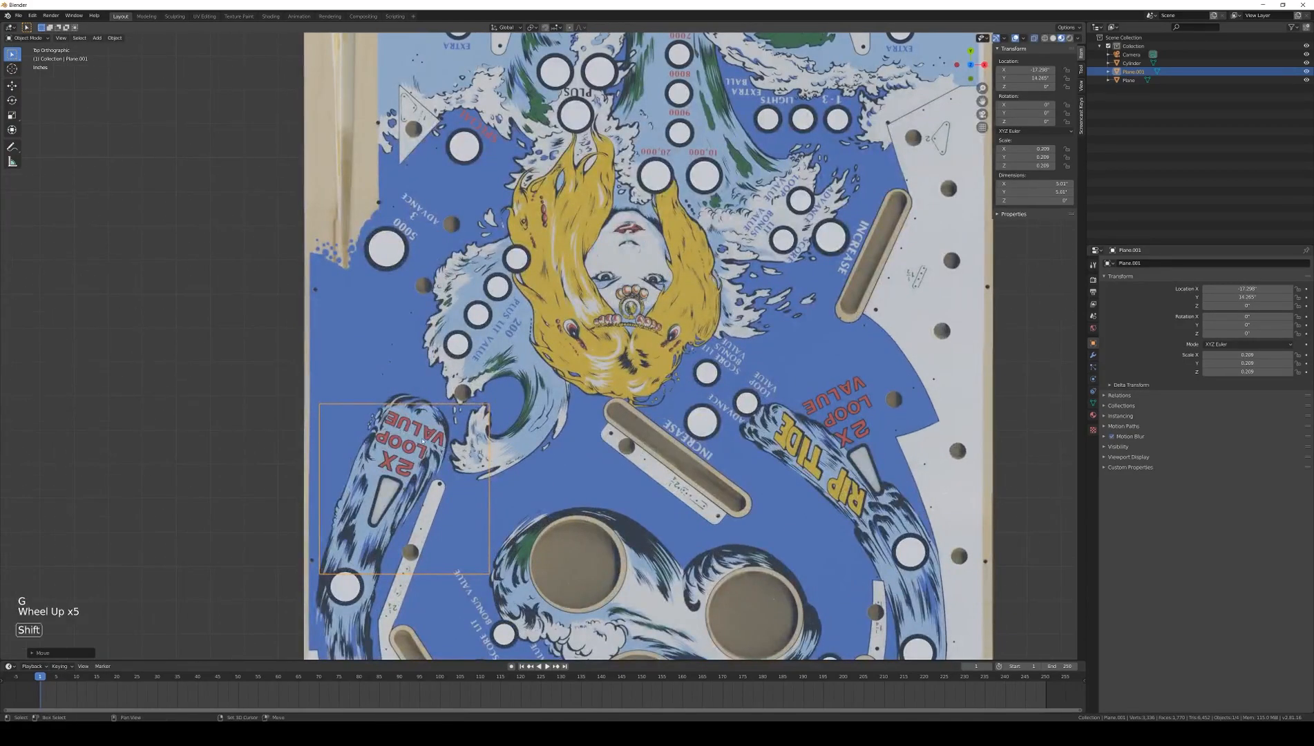
{"action": "middle_click_drag", "start_coordinate": [432, 441], "coordinate": [619, 278], "text": "shift"}
{"action": "scroll", "coordinate": [619, 277], "scroll_direction": "up", "scroll_amount": 4}
{"action": "key", "text": "r"}
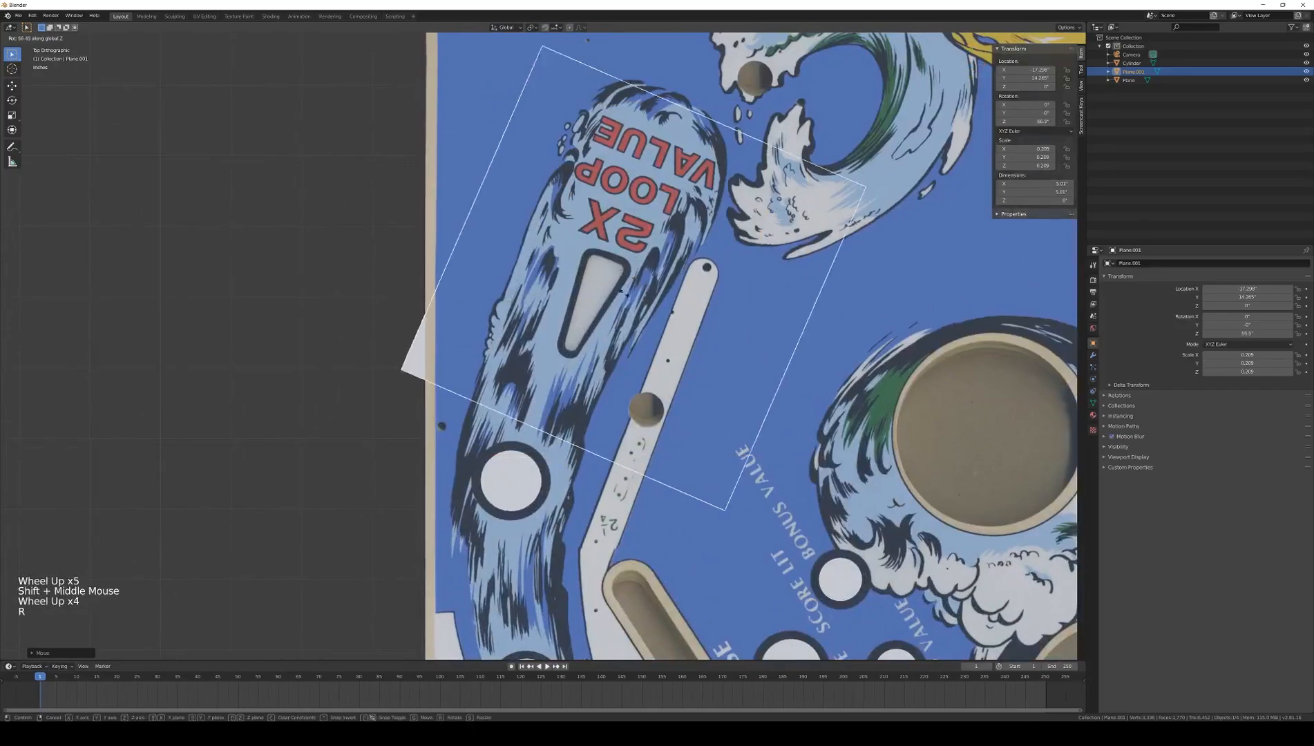
{"action": "left_click", "coordinate": [616, 276]}
{"action": "key", "text": "s"}
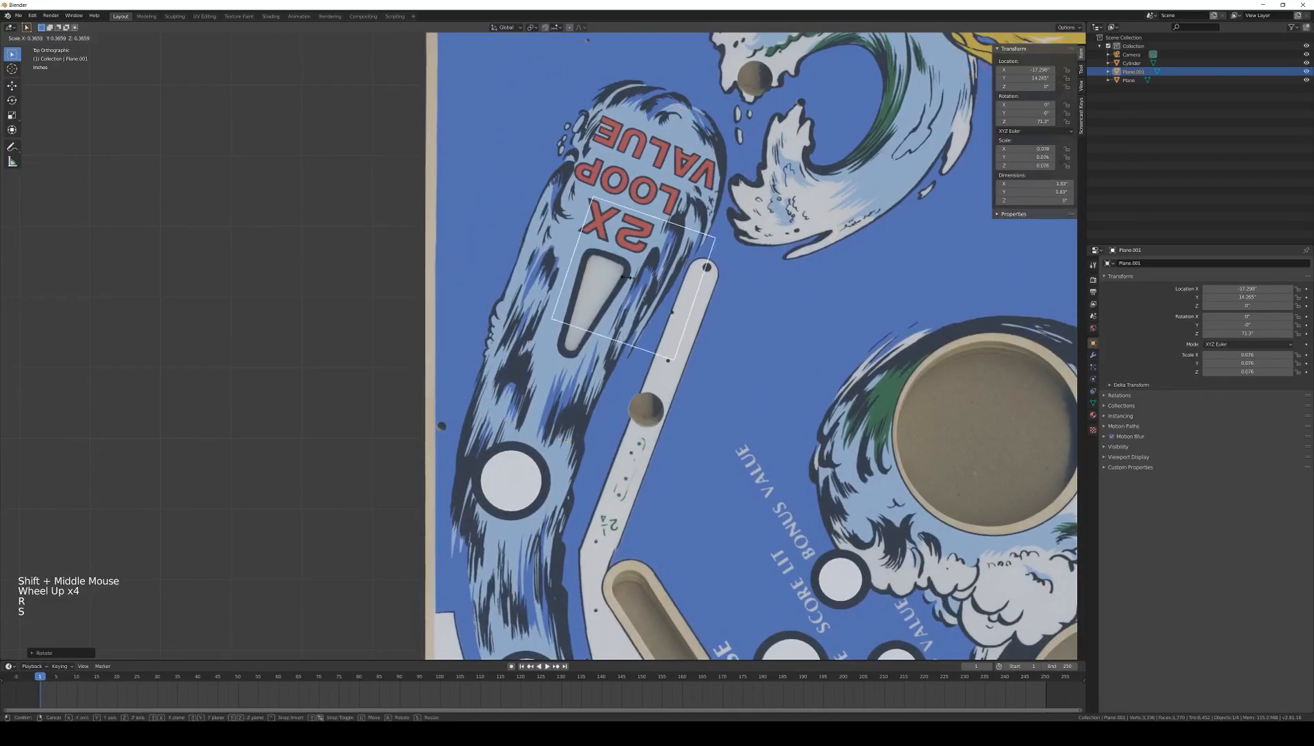
{"action": "left_click", "coordinate": [628, 280]}
Step: Move the plane onto the white triangular insert and adjust it to about 70 degrees rotation and 0.5 inches wide
{"action": "middle_click_drag", "start_coordinate": [627, 280], "coordinate": [607, 297], "text": "shift"}
{"action": "scroll", "coordinate": [608, 300], "scroll_direction": "up", "scroll_amount": 1}
{"action": "scroll", "coordinate": [608, 300], "scroll_direction": "up", "scroll_amount": 4}
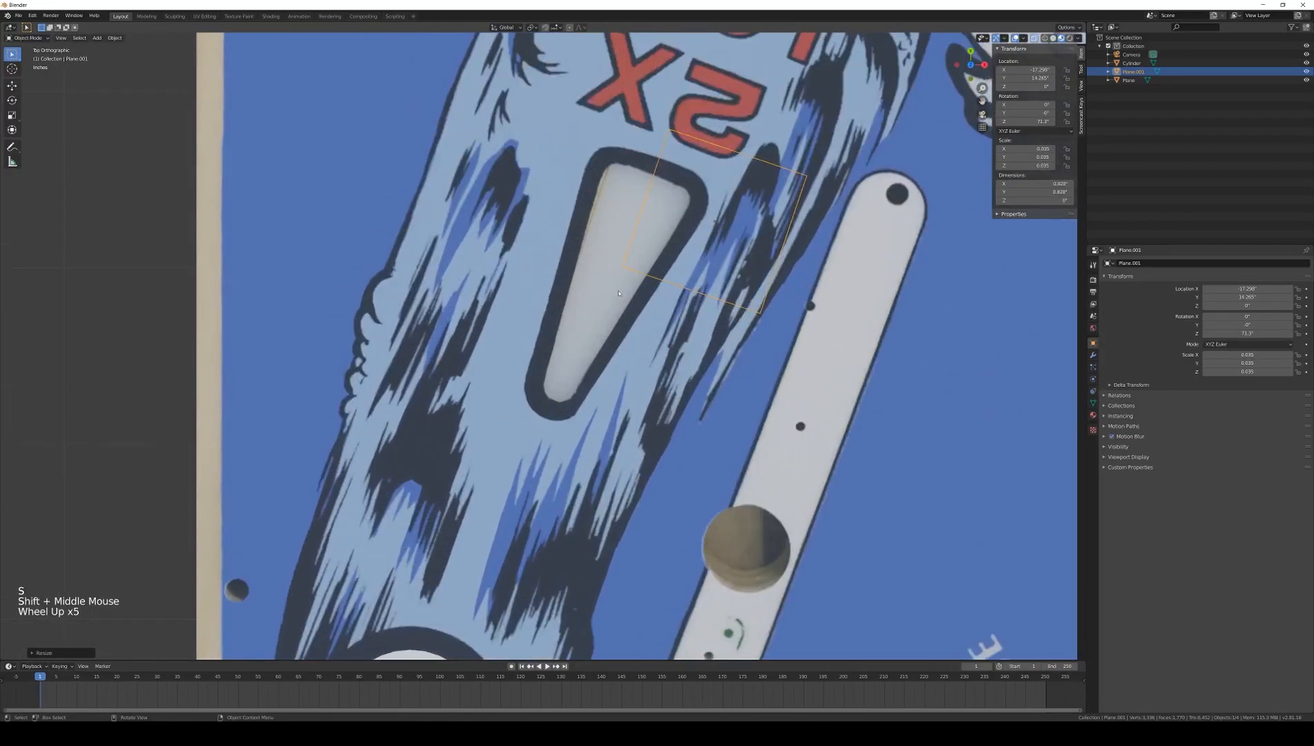
{"action": "key", "text": "g"}
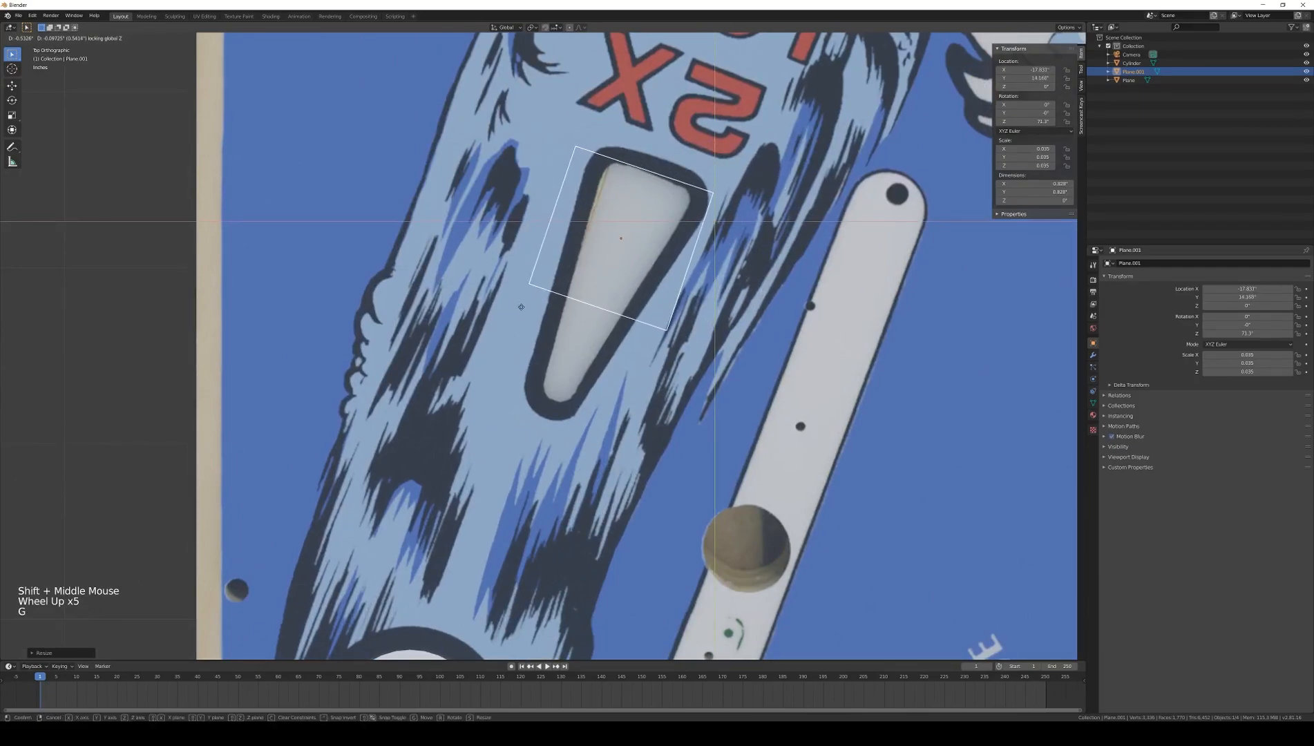
{"action": "key", "text": "r"}
{"action": "left_click", "coordinate": [518, 305]}
{"action": "key", "text": "s"}
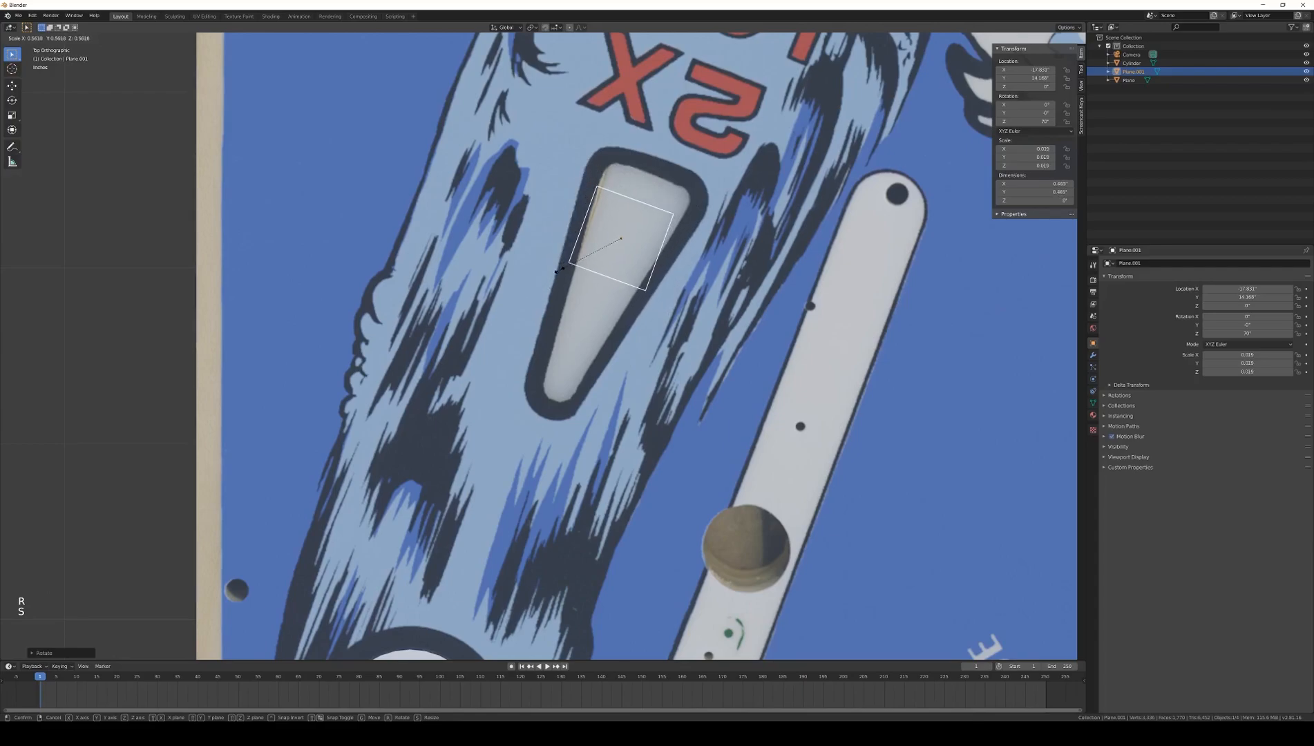
{"action": "left_click", "coordinate": [557, 274]}
Step: Fit the plane to the wide end of the triangular insert with a slight rotation and position adjustment
{"action": "key", "text": "g"}
{"action": "key", "text": "shift+z"}
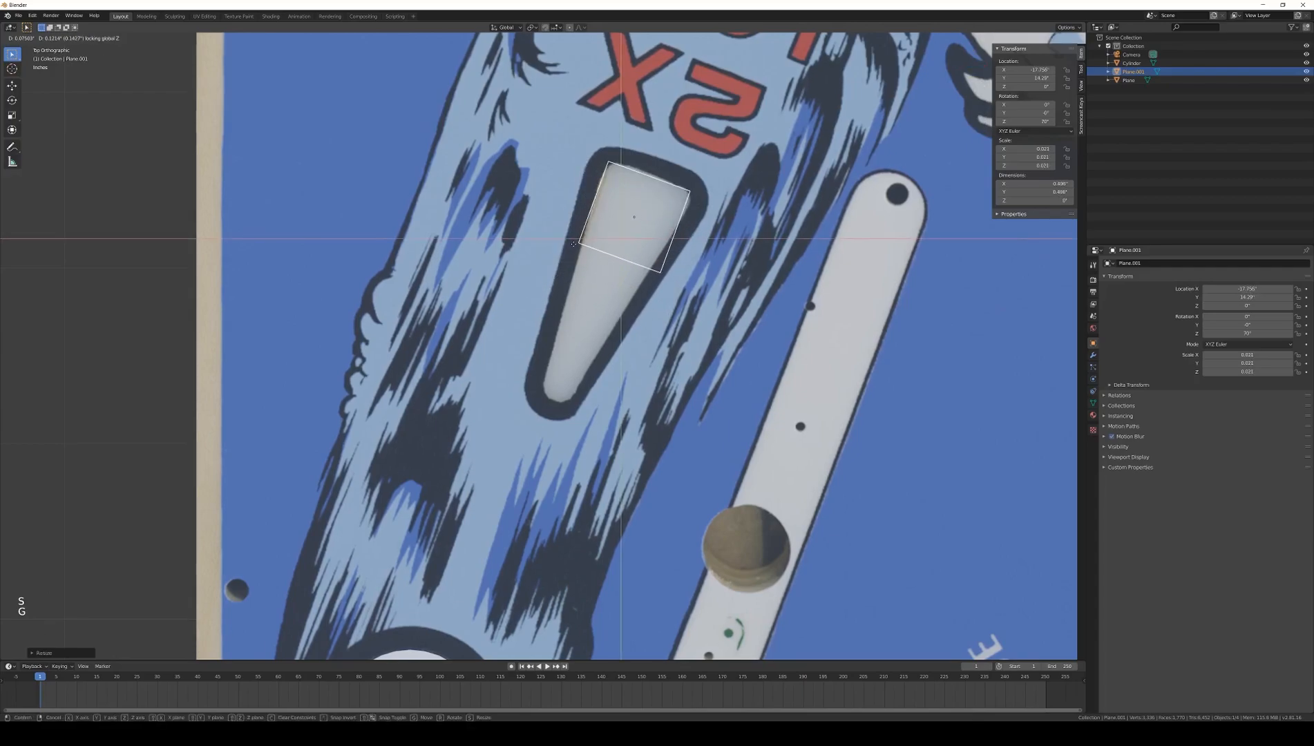
{"action": "key", "text": "r"}
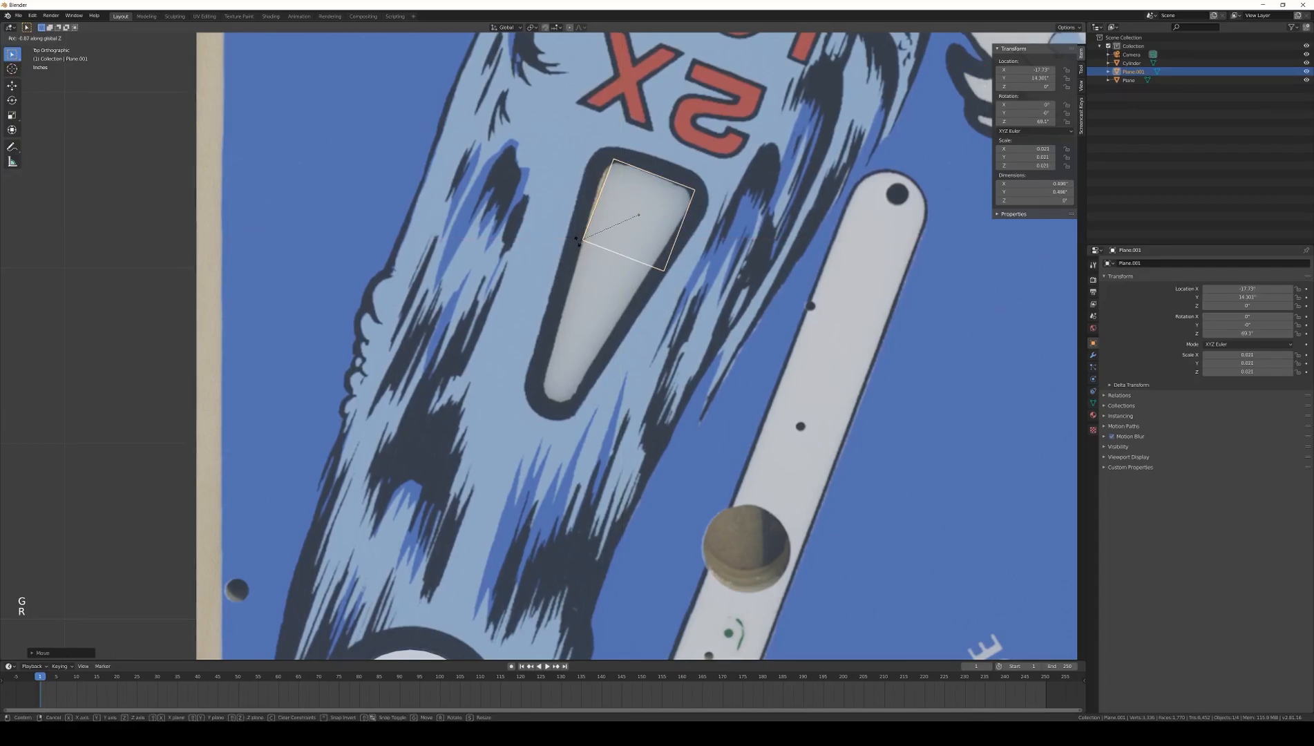
{"action": "left_click", "coordinate": [575, 241]}
{"action": "key", "text": "g"}
{"action": "key", "text": "shift+z"}
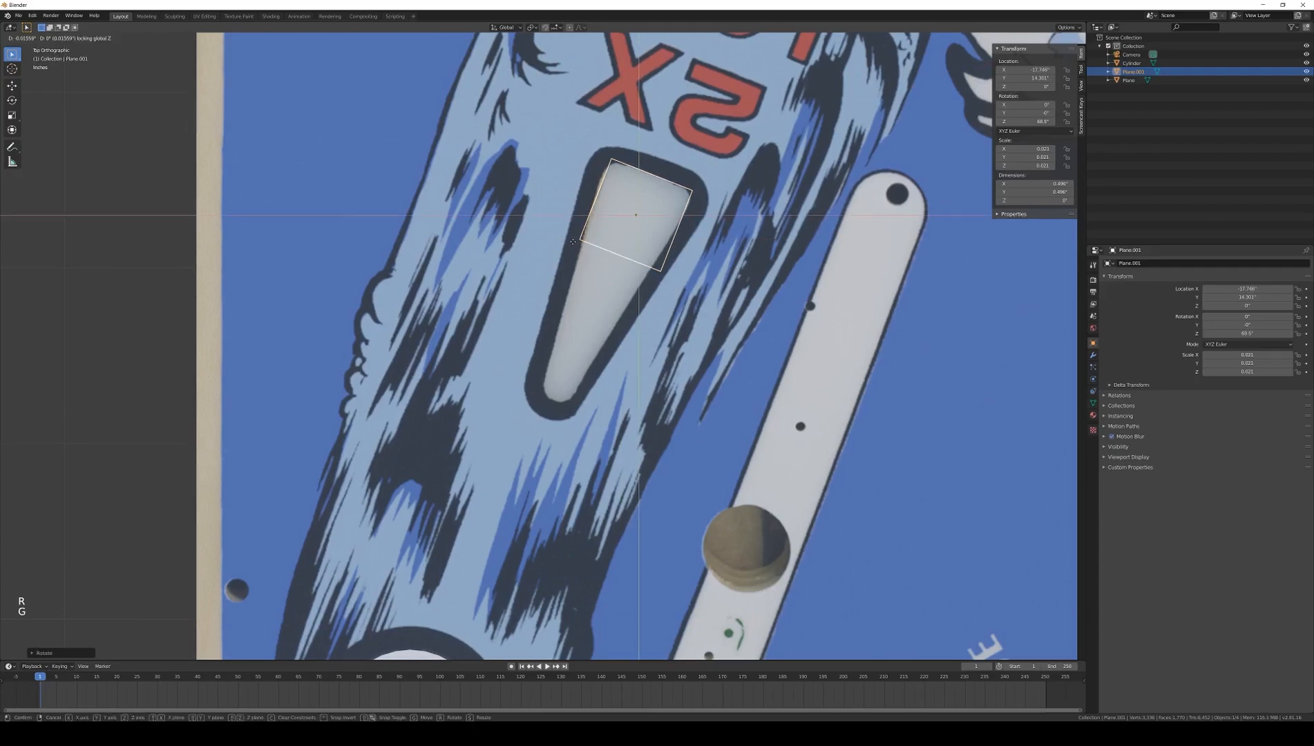
Step: Stretch the plane by moving its two lower corner vertices down to the narrow end of the triangular insert
{"action": "key", "text": "Tab"}
{"action": "left_click", "coordinate": [578, 240]}
{"action": "left_click", "coordinate": [656, 269], "text": "shift"}
{"action": "key", "text": "g"}
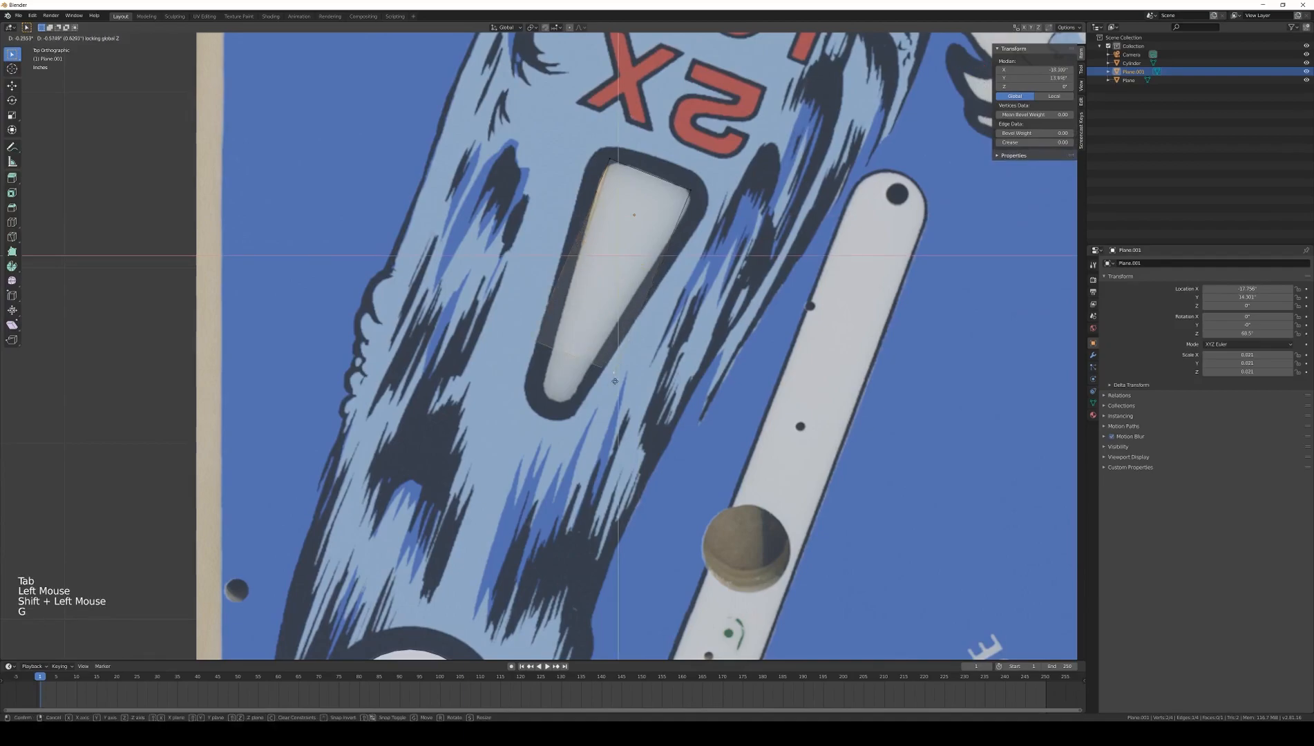
{"action": "left_click", "coordinate": [600, 418]}
Step: Position each of the two lower vertices within the XY plane to match the width of the insert's narrow end
{"action": "left_click", "coordinate": [599, 417]}
{"action": "key", "text": "g"}
{"action": "key", "text": "shift+z"}
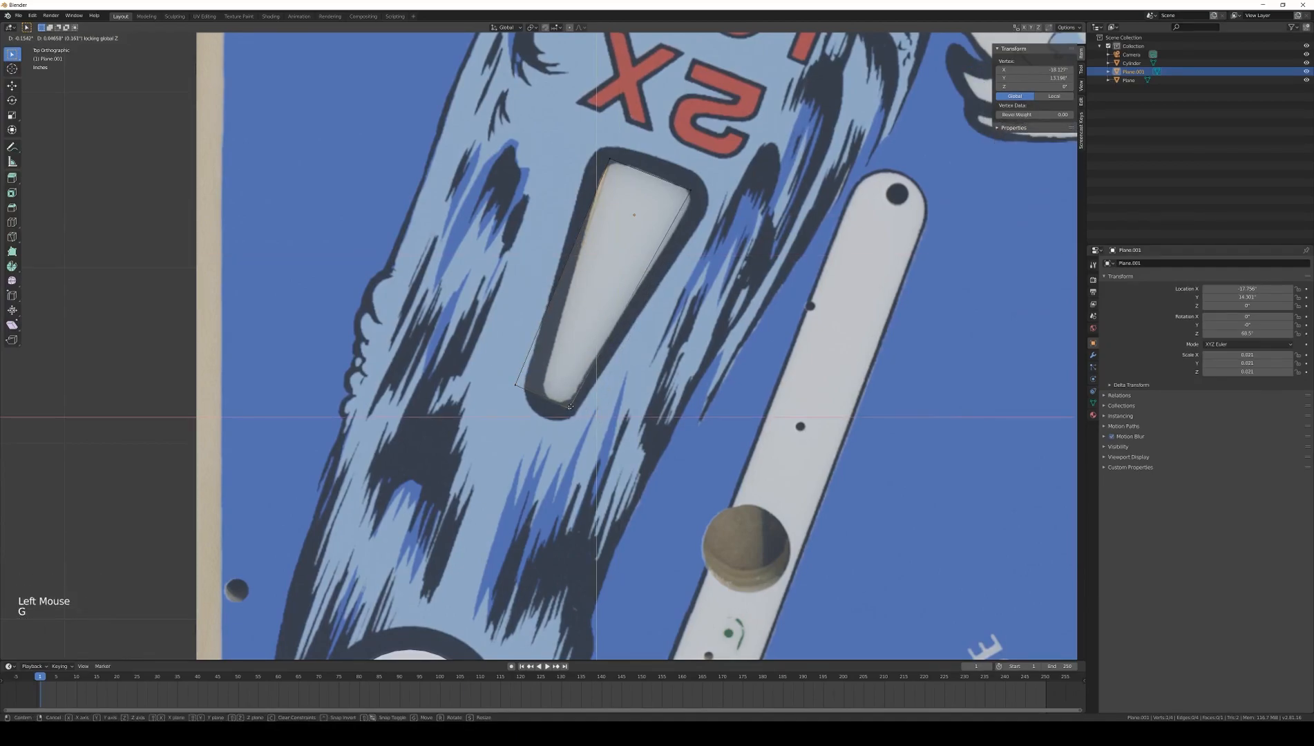
{"action": "left_click", "coordinate": [567, 407]}
{"action": "key", "text": "g"}
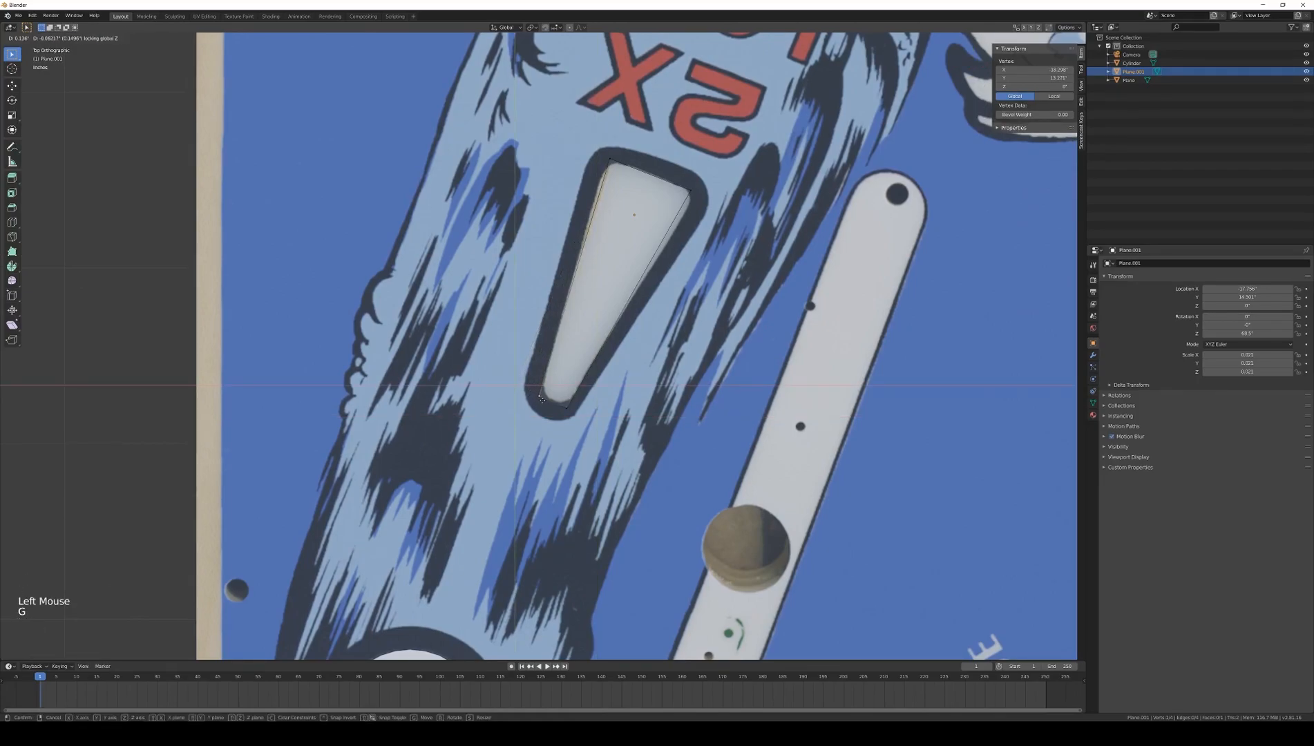
{"action": "left_click", "coordinate": [542, 399]}
Step: Nudge the two upper vertices outward within the XY plane onto the corners of the insert's wide end
{"action": "left_click", "coordinate": [608, 159]}
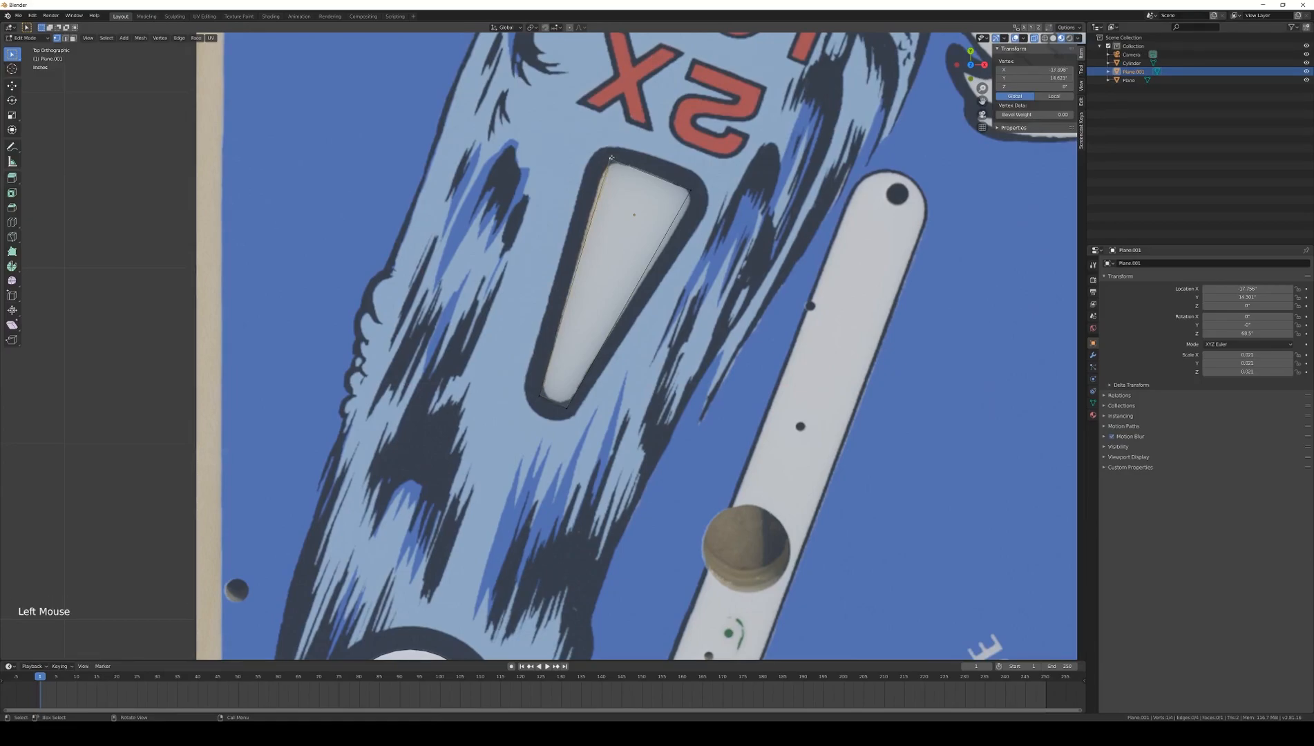
{"action": "key", "text": "g"}
{"action": "key", "text": "shift+z"}
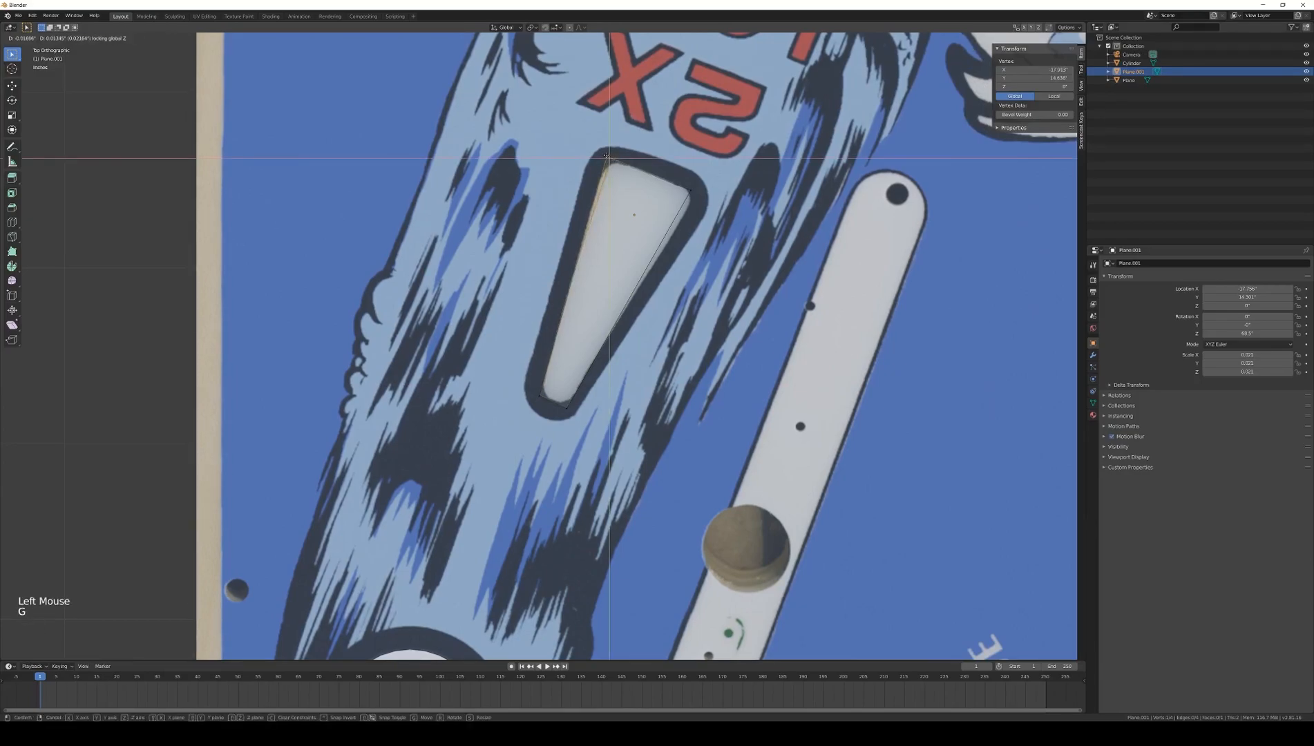
{"action": "left_click", "coordinate": [607, 156]}
{"action": "left_click", "coordinate": [691, 190]}
{"action": "key", "text": "g"}
{"action": "key", "text": "shift+z"}
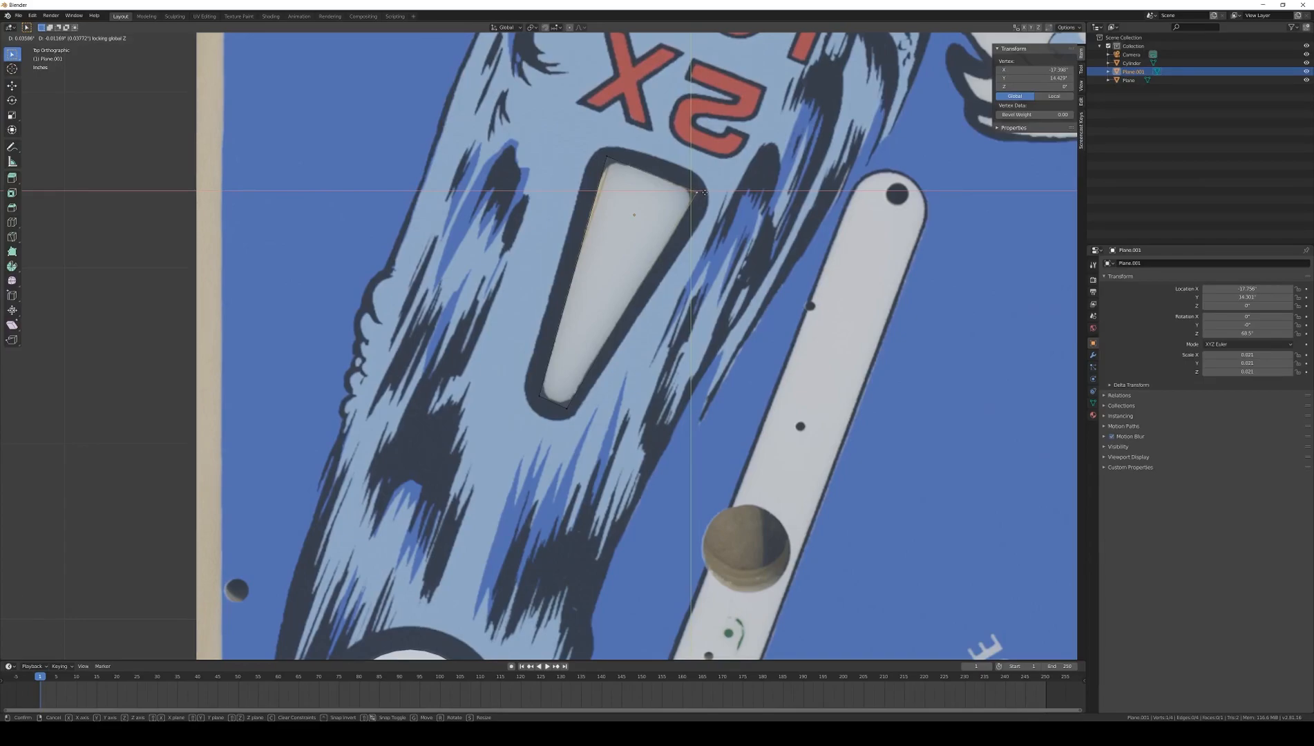
{"action": "left_click", "coordinate": [704, 192]}
Step: Round the two wide-end corners with a multi-segment vertex bevel that follows the insert's outline
{"action": "left_click", "coordinate": [603, 159], "text": "shift"}
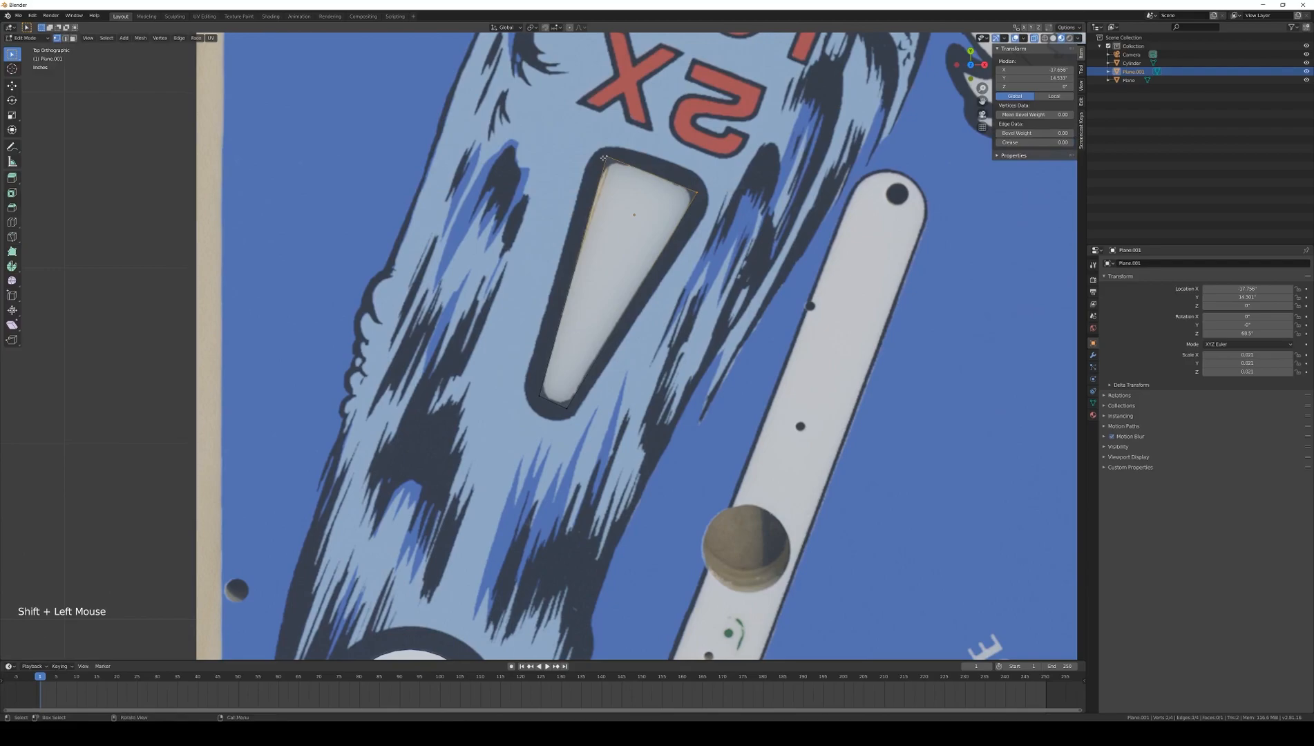
{"action": "key", "text": "ctrl+shift+b"}
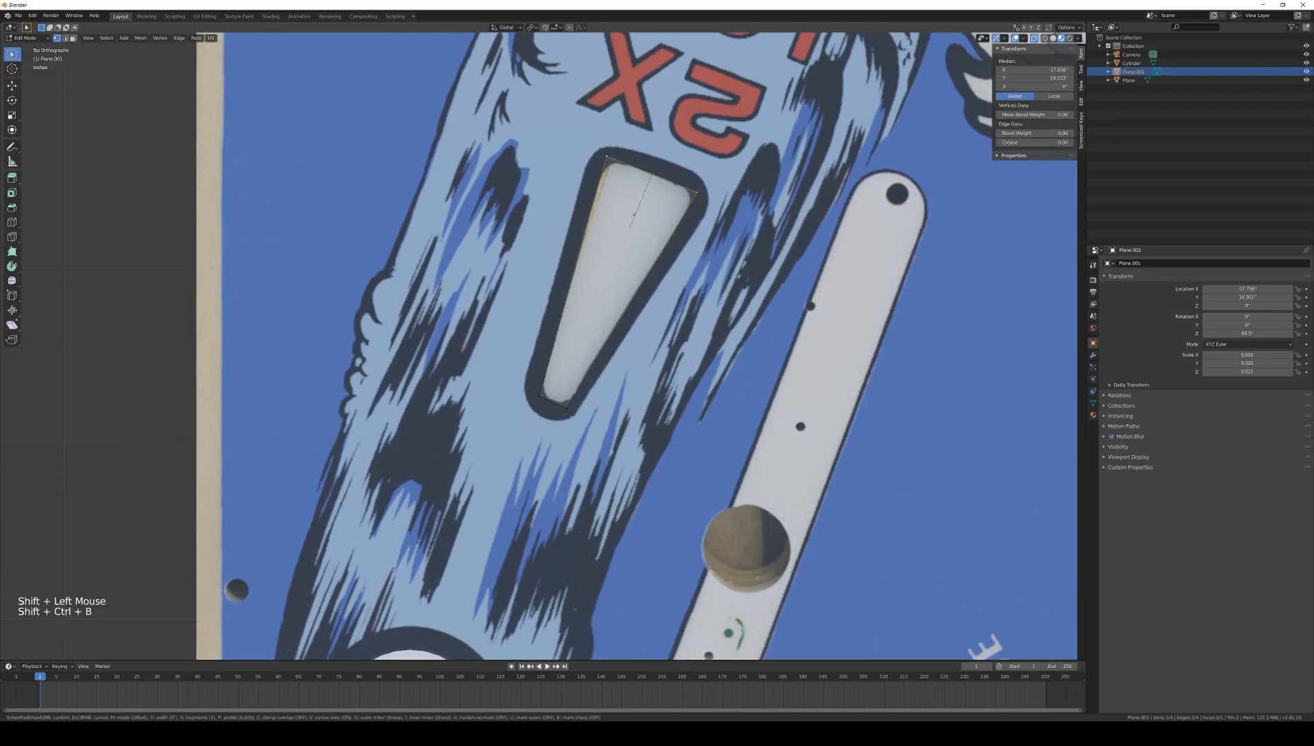
{"action": "scroll", "coordinate": [626, 244], "scroll_direction": "up", "scroll_amount": 1}
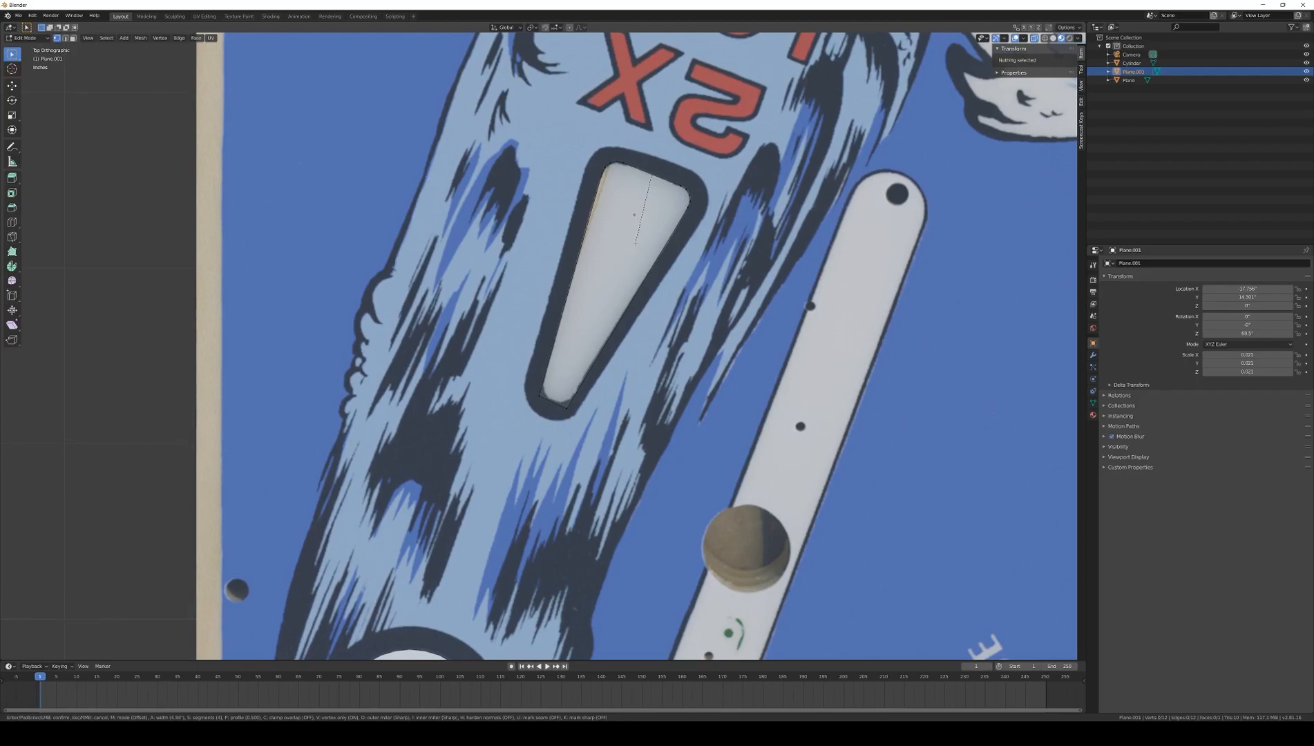
{"action": "left_click", "coordinate": [637, 243]}
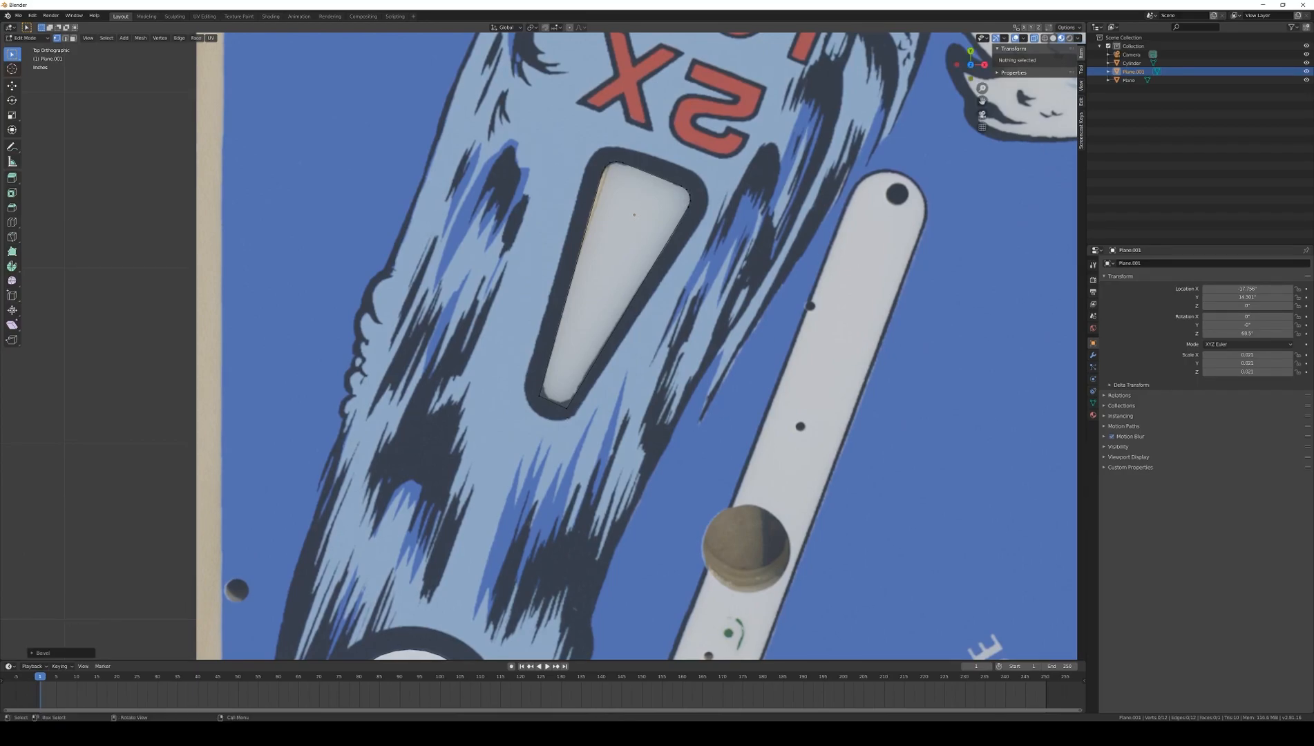
Step: Round the two narrow-end corners with a vertex bevel so they form the insert's curved tip
{"action": "left_click", "coordinate": [566, 407]}
{"action": "left_click", "coordinate": [542, 397], "text": "shift"}
{"action": "key", "text": "ctrl+shift+b"}
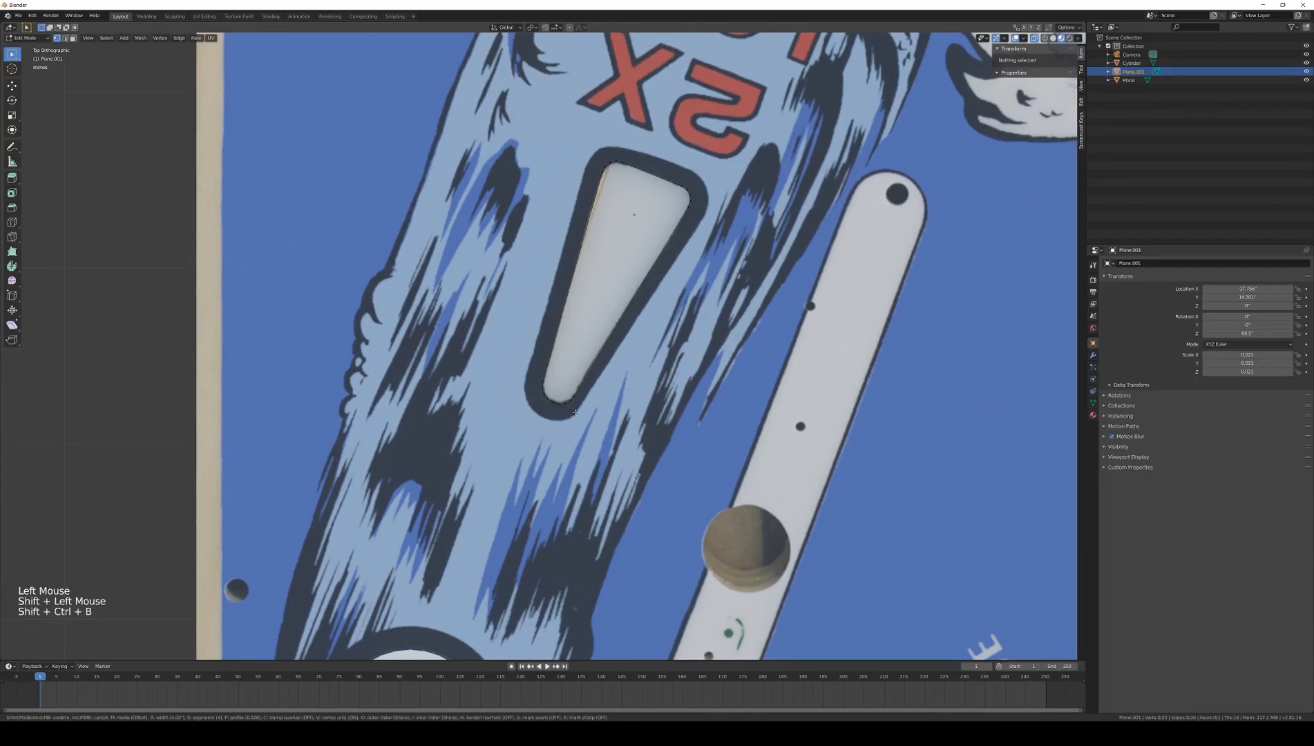
{"action": "left_click", "coordinate": [575, 412]}
Step: Merge the neighbouring vertices in the middle of the insert's rounded narrow tip and leave mesh editing
{"action": "middle_click_drag", "start_coordinate": [574, 413], "coordinate": [525, 276], "text": "shift"}
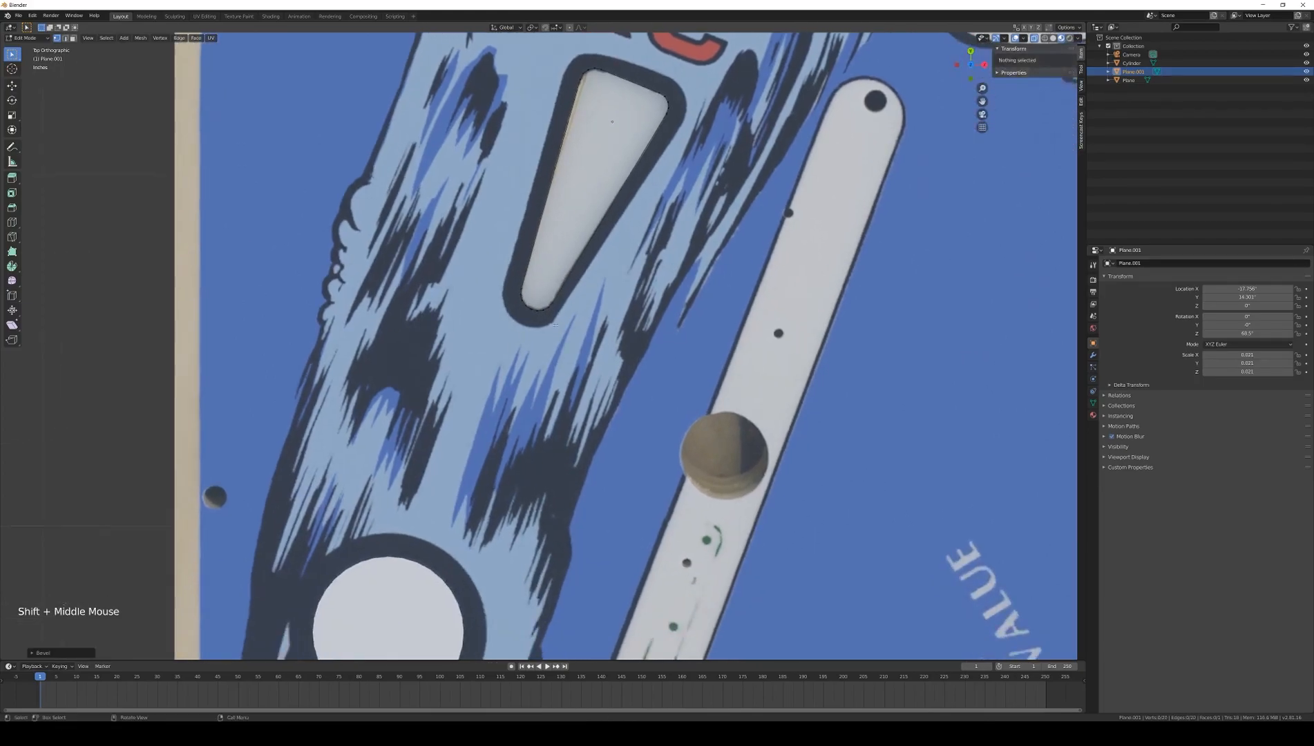
{"action": "scroll", "coordinate": [520, 257], "scroll_direction": "up", "scroll_amount": 5}
{"action": "left_click", "coordinate": [519, 257]}
{"action": "key", "text": "c"}
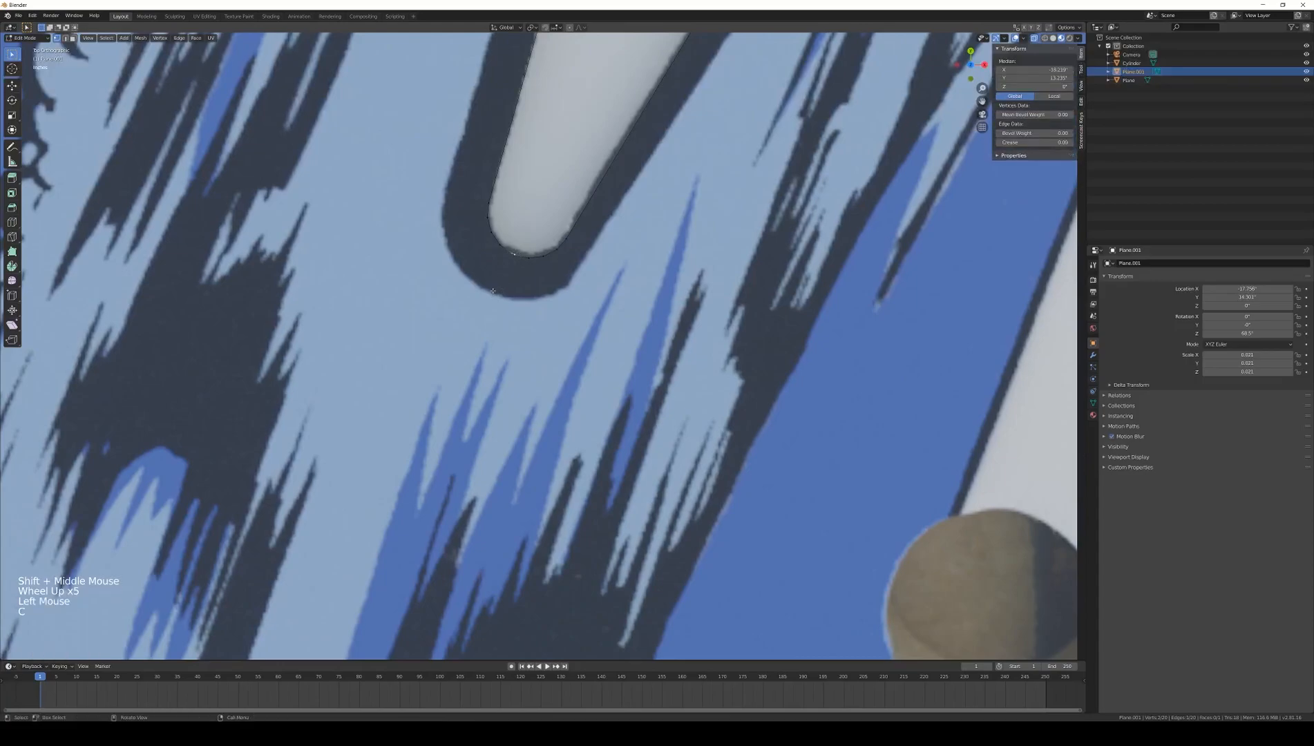
{"action": "key", "text": "alt+m"}
{"action": "left_click", "coordinate": [497, 293]}
{"action": "key", "text": "Tab"}
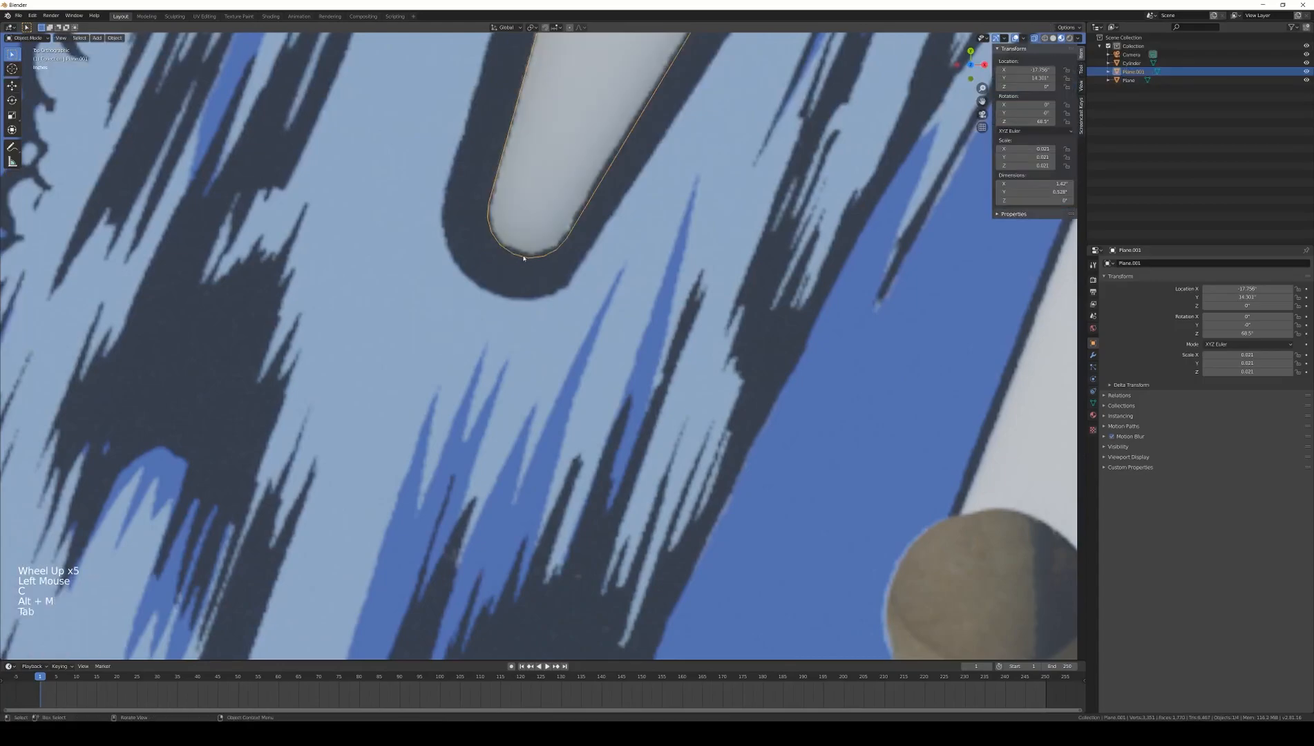
Step: Raise the triangular insert shape along Z to about 0.3 inches above the playfield
{"action": "scroll", "coordinate": [525, 345], "scroll_direction": "down", "scroll_amount": 6}
{"action": "middle_click_drag", "start_coordinate": [551, 351], "coordinate": [448, 441], "text": "shift"}
{"action": "middle_click_drag", "start_coordinate": [448, 440], "coordinate": [537, 410]}
{"action": "scroll", "coordinate": [525, 221], "scroll_direction": "down", "scroll_amount": 3, "text": "shift"}
{"action": "middle_click_drag", "start_coordinate": [524, 216], "coordinate": [518, 397], "text": "shift"}
{"action": "scroll", "coordinate": [518, 397], "scroll_direction": "down", "scroll_amount": 1}
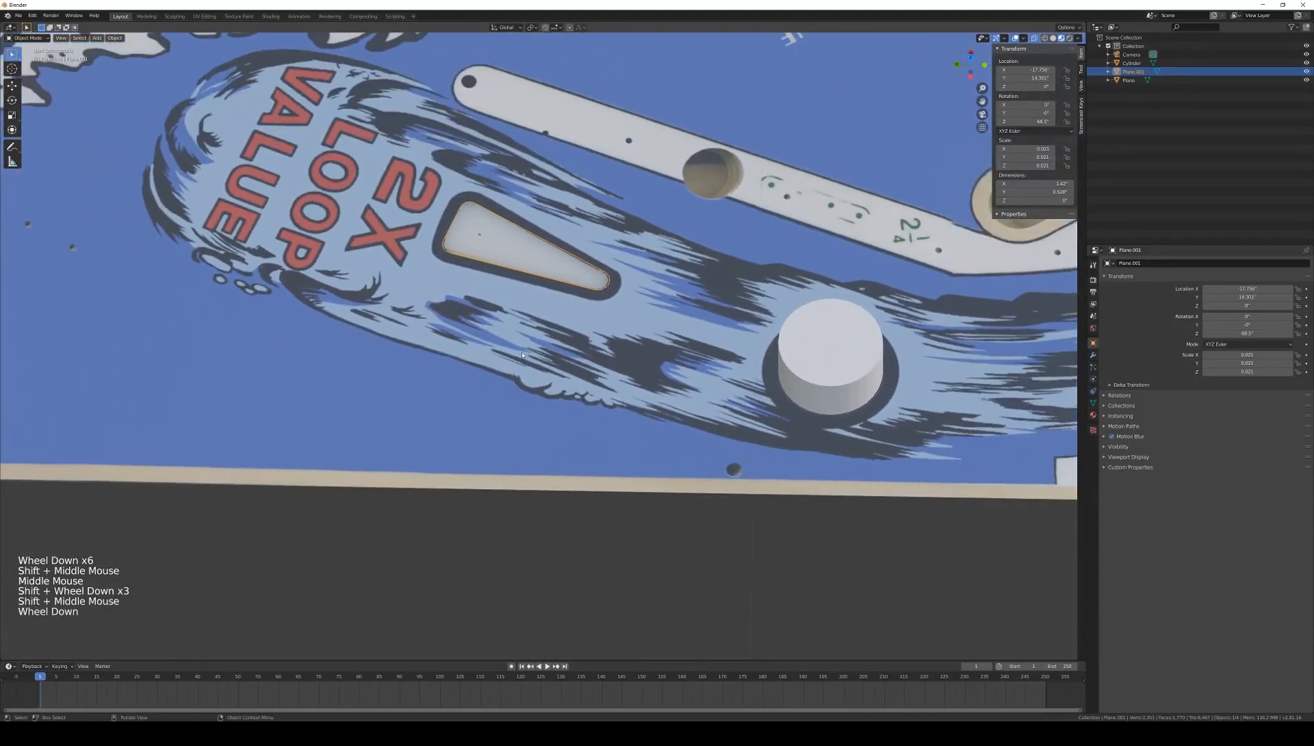
{"action": "key", "text": "Tab"}
{"action": "key", "text": "Tab"}
{"action": "key", "text": "g"}
{"action": "key", "text": "z"}
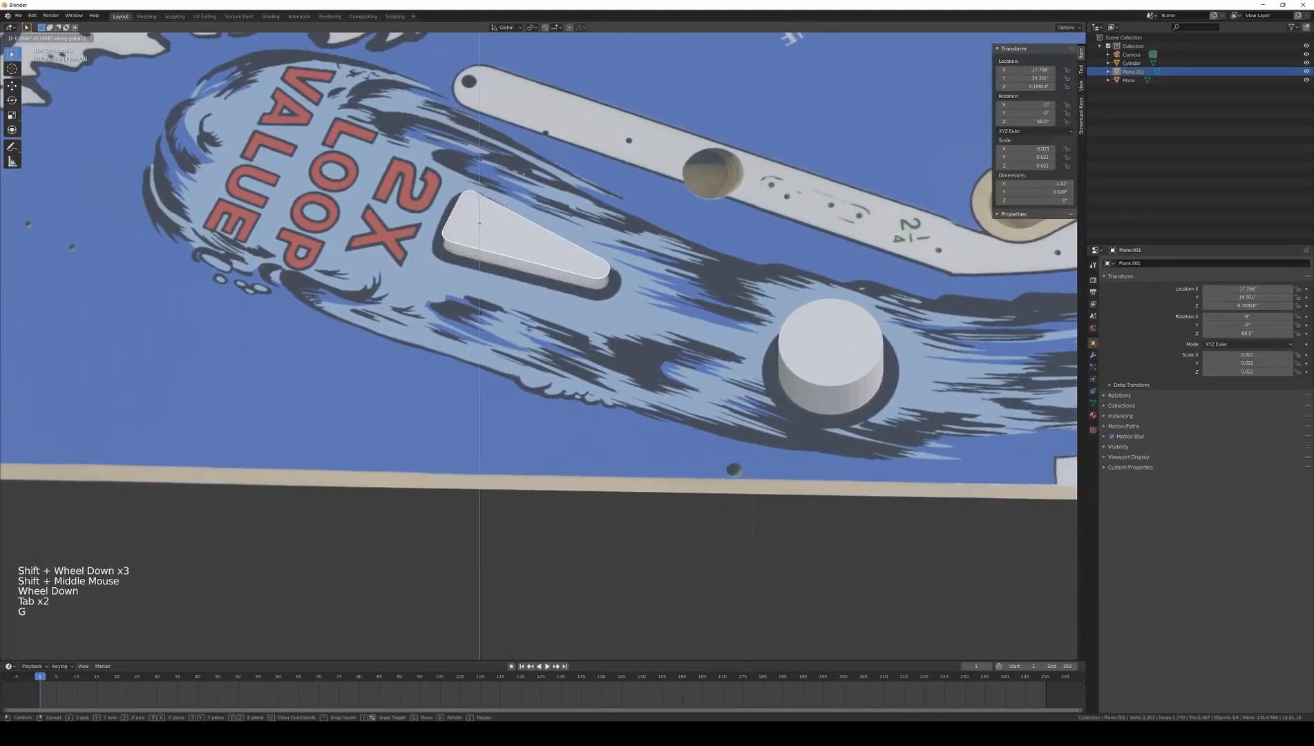
{"action": "left_click", "coordinate": [532, 325]}
Step: Extrude the whole triangular face downward through the playfield into a solid about 1.2 inches tall
{"action": "key", "text": "Tab"}
{"action": "key", "text": "a"}
{"action": "key", "text": "e"}
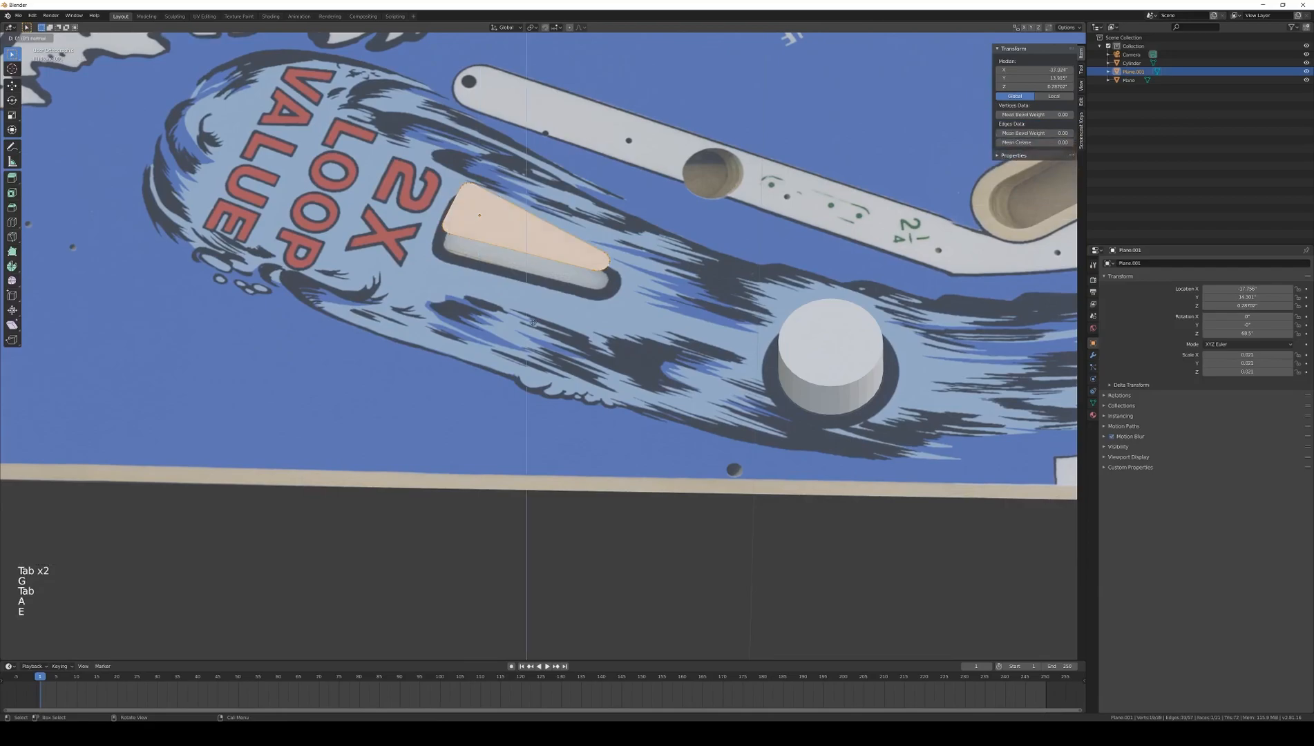
{"action": "left_click", "coordinate": [552, 321]}
{"action": "key", "text": "Tab"}
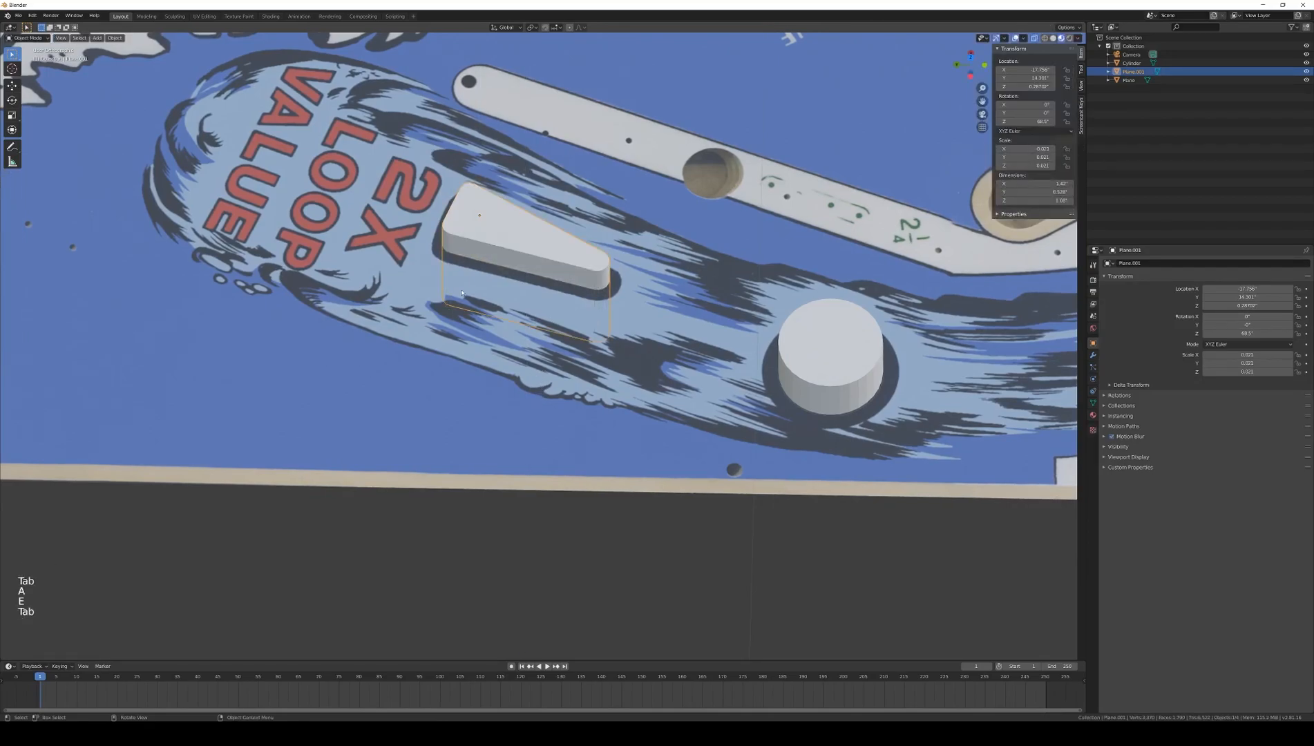
Step: Duplicate the triangular insert mesh and place the copy over the 2X Loop Value insert beside the Rip Tide artwork
{"action": "key", "text": "Tab"}
{"action": "key", "text": "KP_7"}
{"action": "key", "text": "b"}
{"action": "left_click_drag", "start_coordinate": [445, 238], "coordinate": [307, 432]}
{"action": "scroll", "coordinate": [656, 448], "scroll_direction": "down", "scroll_amount": 6}
{"action": "middle_click_drag", "start_coordinate": [656, 447], "coordinate": [485, 443], "text": "shift"}
{"action": "key", "text": "shift+d"}
{"action": "key", "text": "g"}
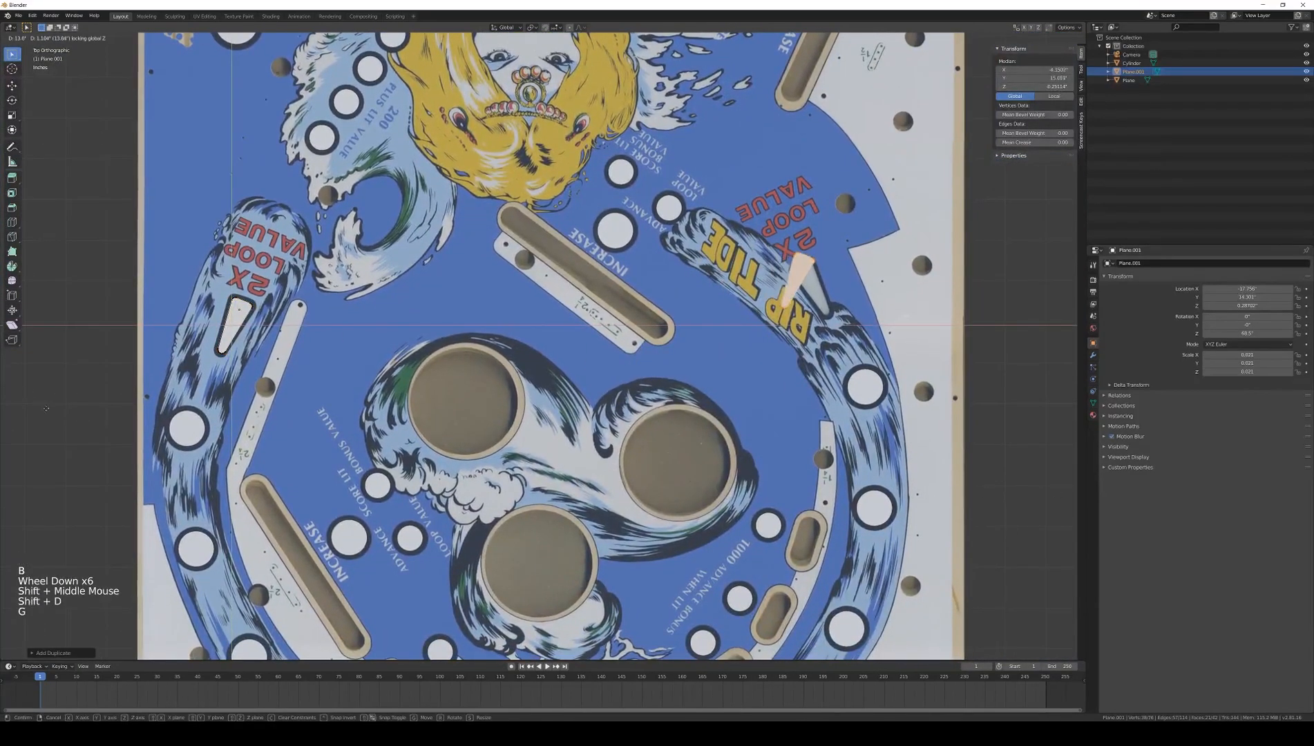
{"action": "left_click", "coordinate": [68, 418]}
Step: Rotate the duplicated triangle around Z and move it to match the Rip Tide side insert's outline
{"action": "middle_click_drag", "start_coordinate": [823, 312], "coordinate": [556, 347], "text": "shift"}
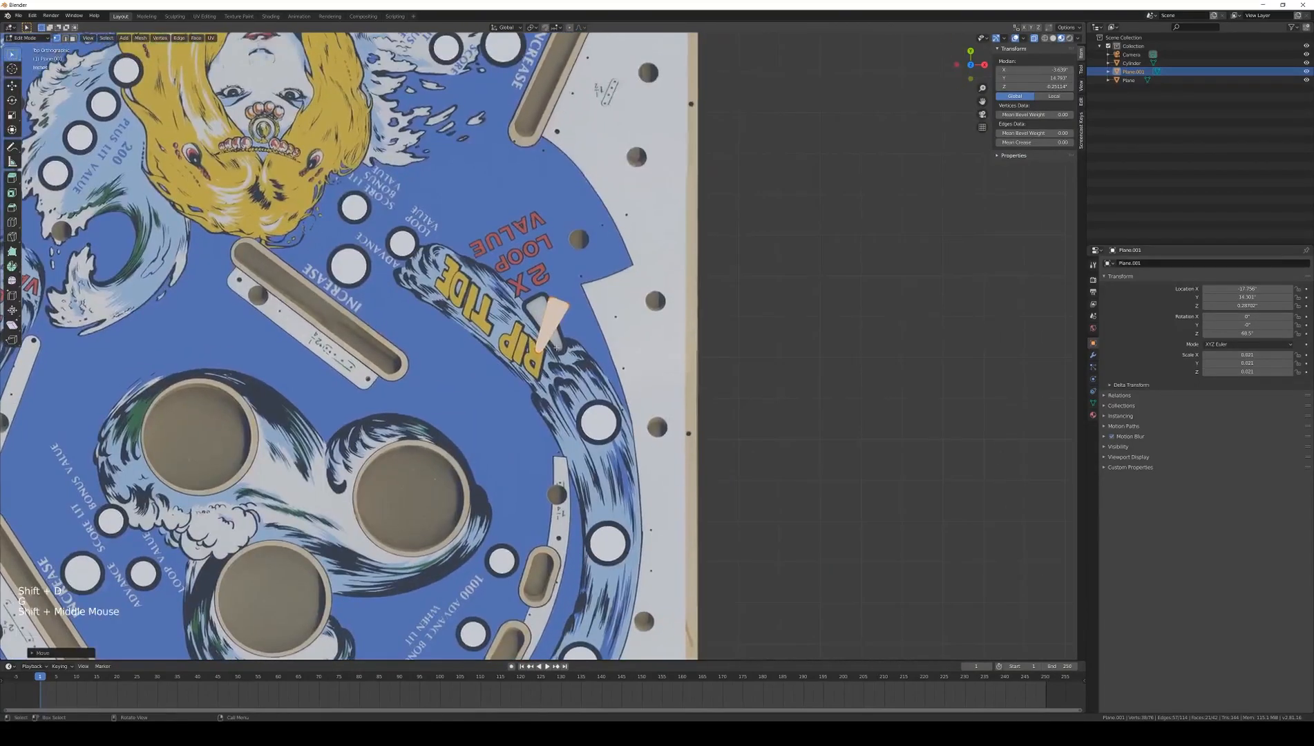
{"action": "scroll", "coordinate": [556, 348], "scroll_direction": "up", "scroll_amount": 6}
{"action": "key", "text": "r"}
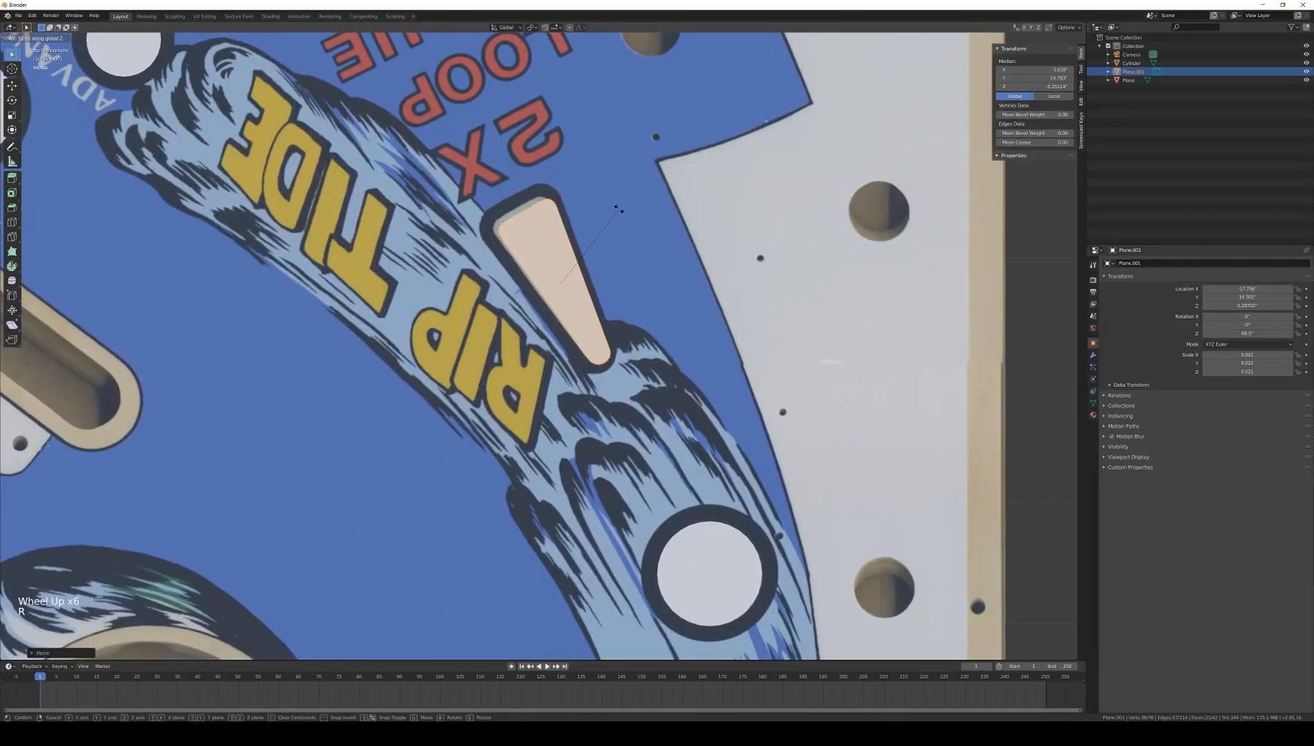
{"action": "left_click", "coordinate": [617, 205]}
{"action": "key", "text": "g"}
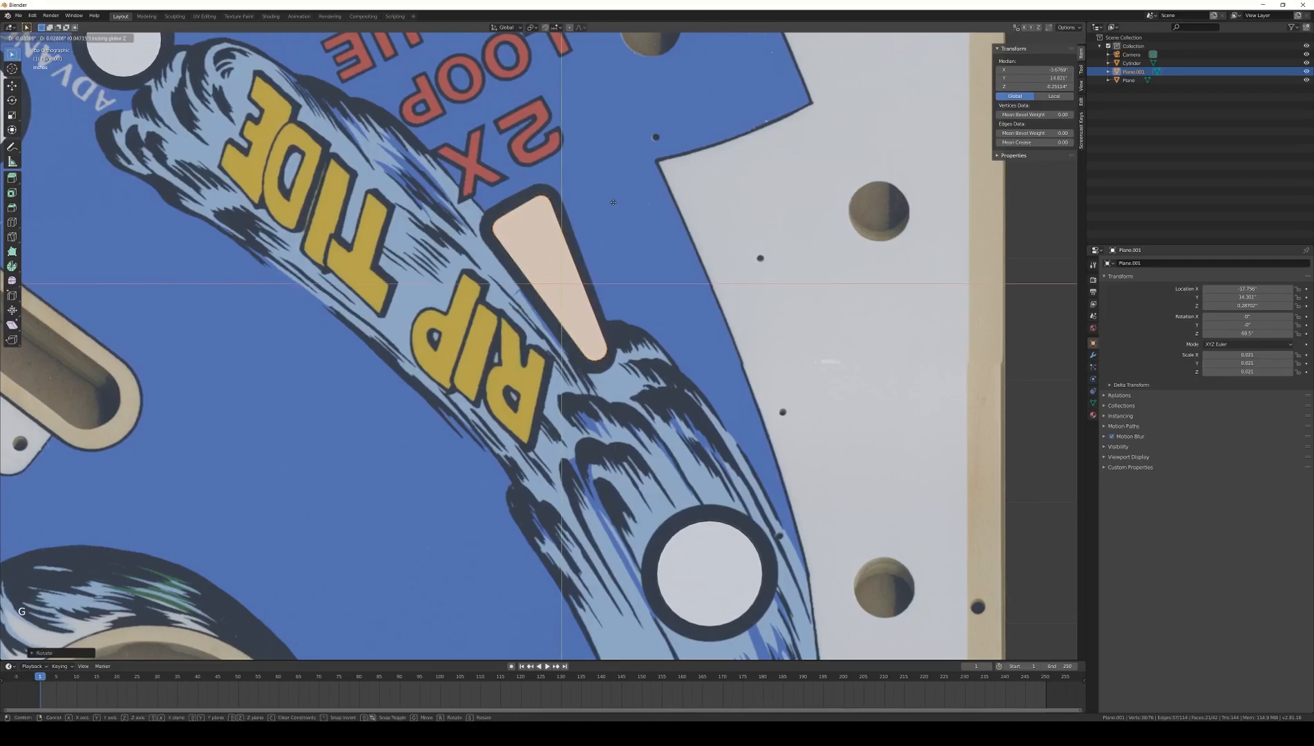
{"action": "left_click", "coordinate": [612, 202]}
{"action": "scroll", "coordinate": [612, 202], "scroll_direction": "down", "scroll_amount": 3}
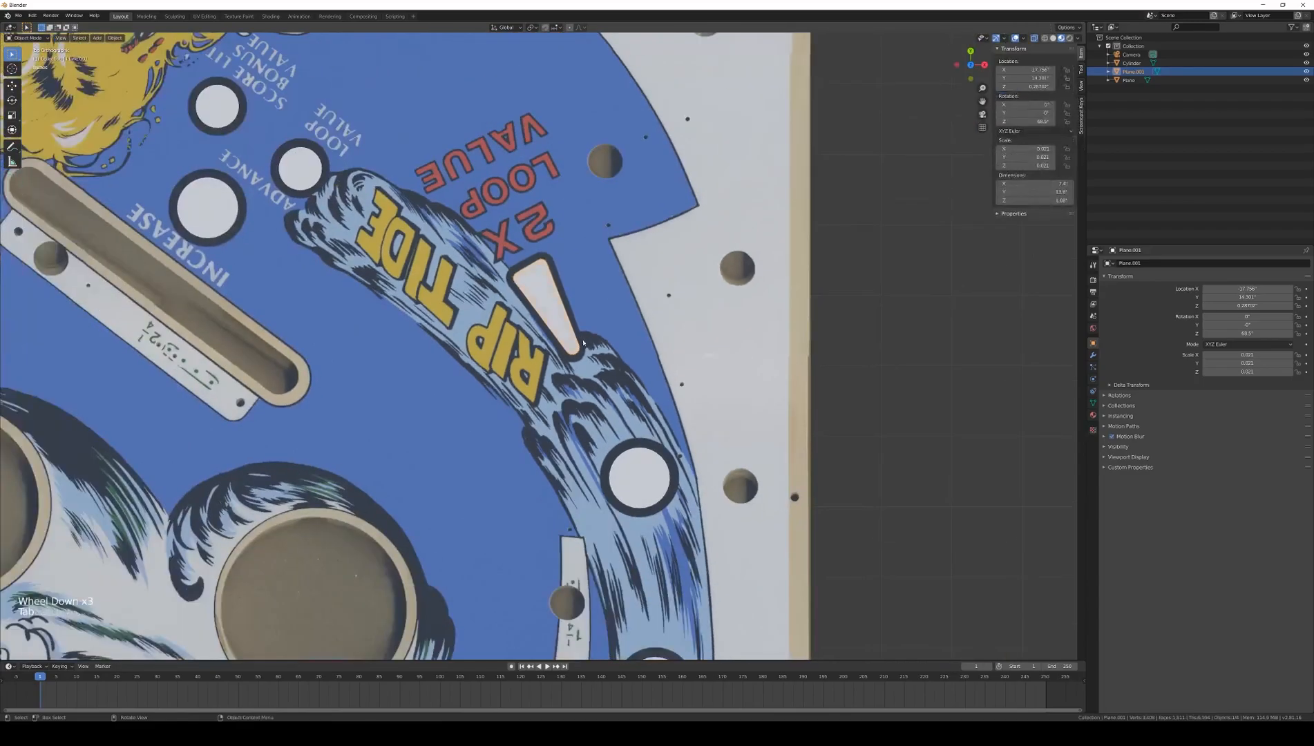
{"action": "key", "text": "Tab"}
Step: Add a Boolean modifier with the Difference operation to the playfield plane, using the Cylinder mesh as its object
{"action": "scroll", "coordinate": [566, 360], "scroll_direction": "down", "scroll_amount": 6}
{"action": "scroll", "coordinate": [567, 361], "scroll_direction": "down", "scroll_amount": 2}
{"action": "middle_click_drag", "start_coordinate": [566, 361], "coordinate": [465, 345]}
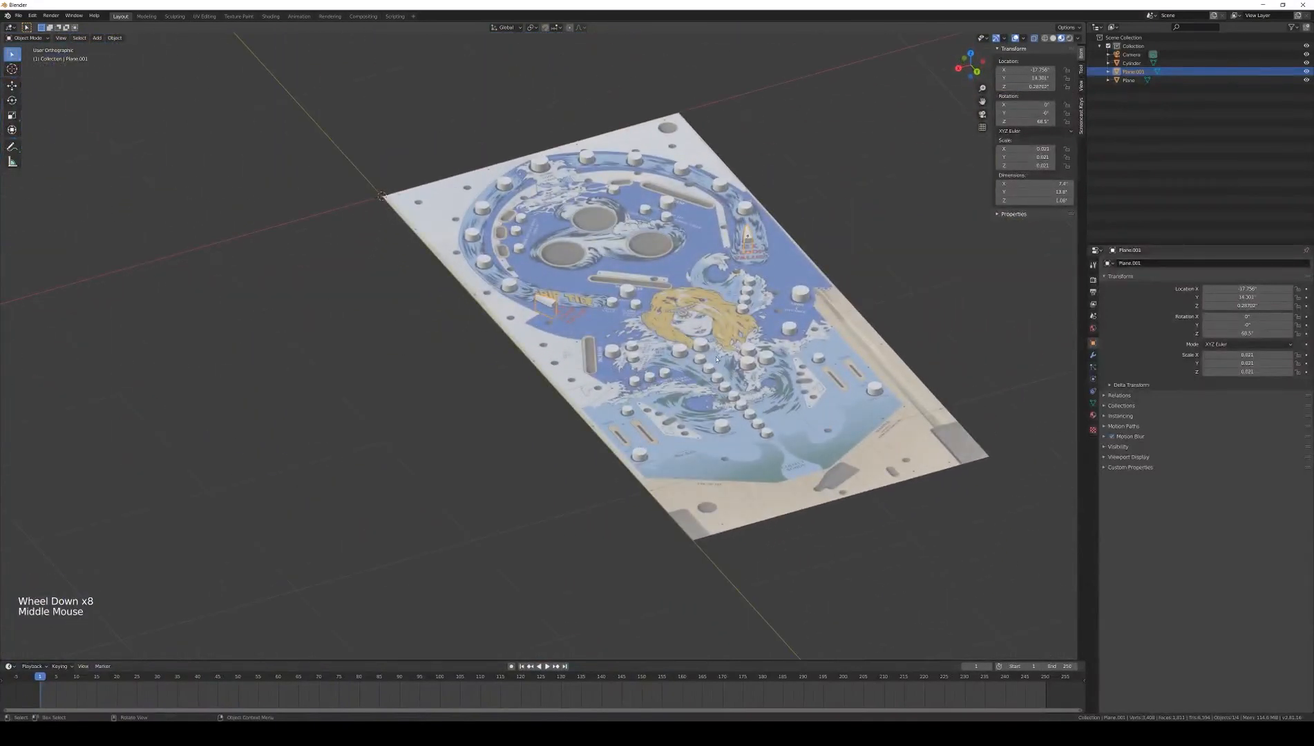
{"action": "middle_click_drag", "start_coordinate": [791, 398], "coordinate": [777, 396]}
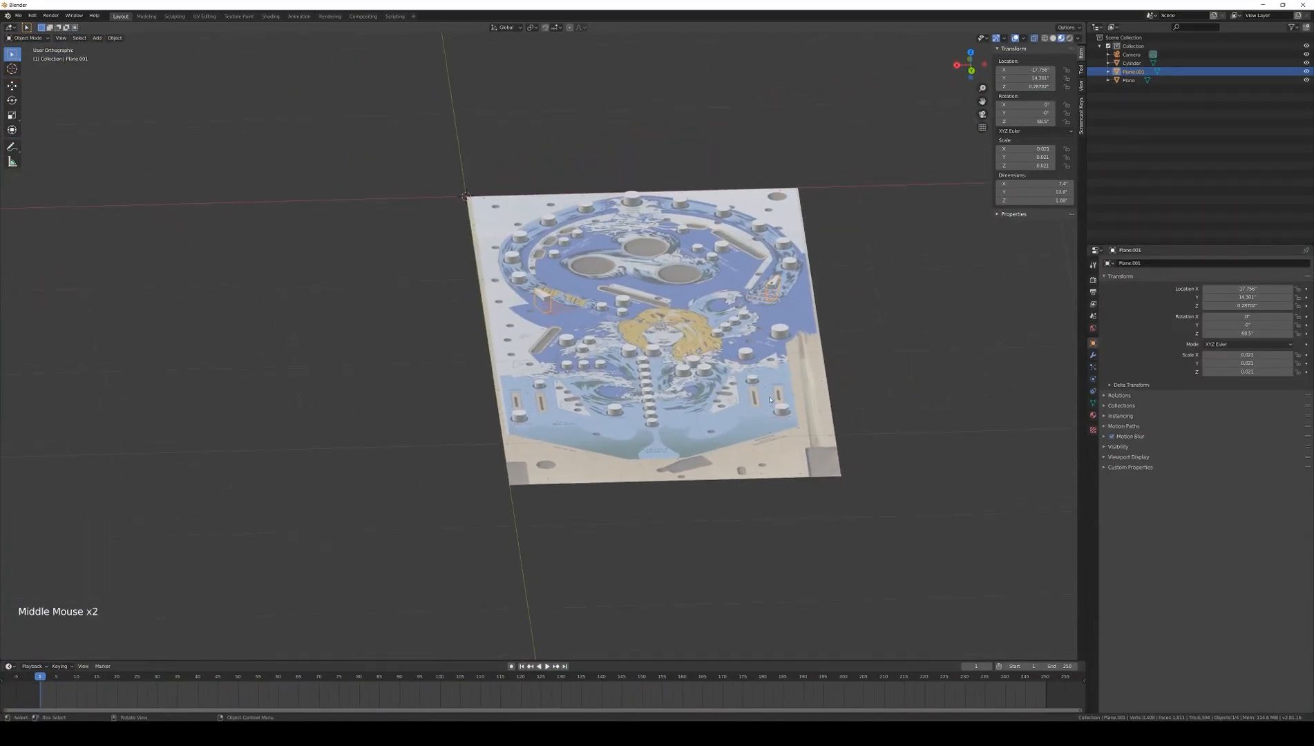
{"action": "left_click", "coordinate": [779, 334]}
{"action": "mouse_move", "coordinate": [715, 283]}
{"action": "middle_mouse_down"}
{"action": "mouse_move", "coordinate": [722, 323]}
{"action": "mouse_move", "coordinate": [719, 289]}
{"action": "middle_mouse_up"}
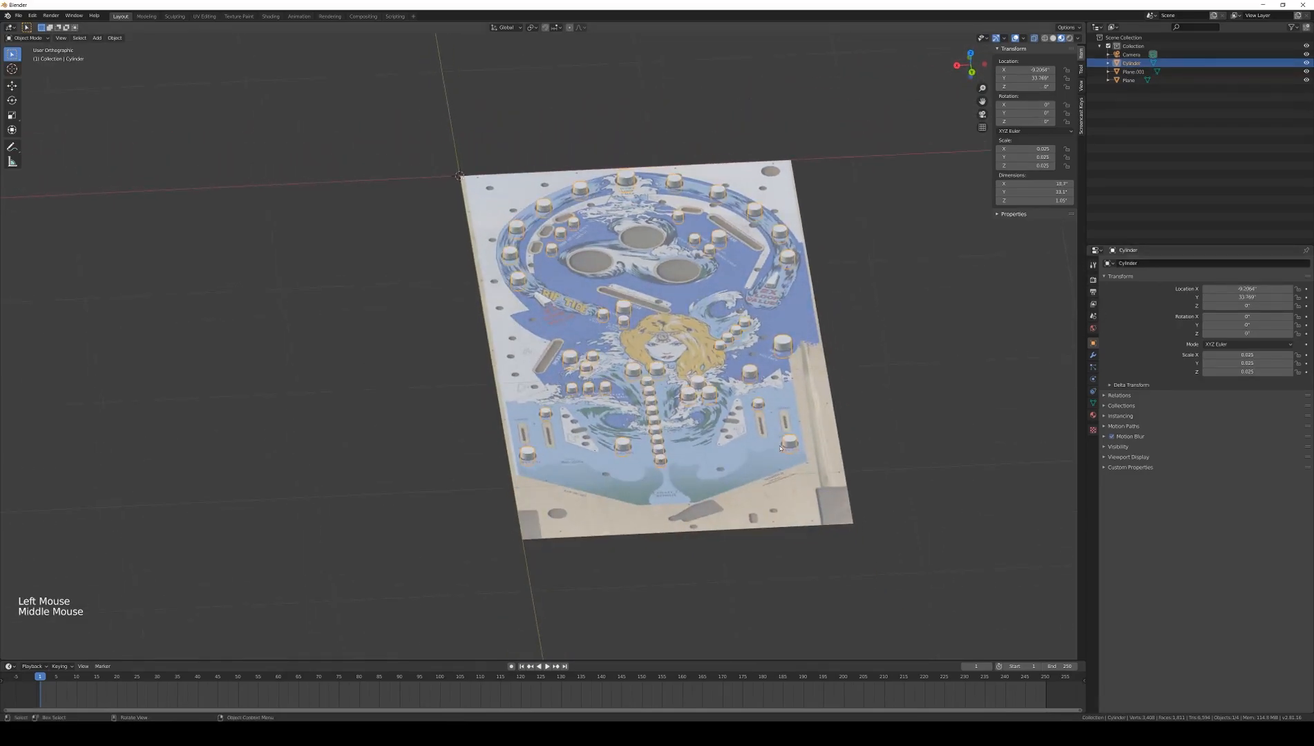
{"action": "left_click", "coordinate": [1128, 81]}
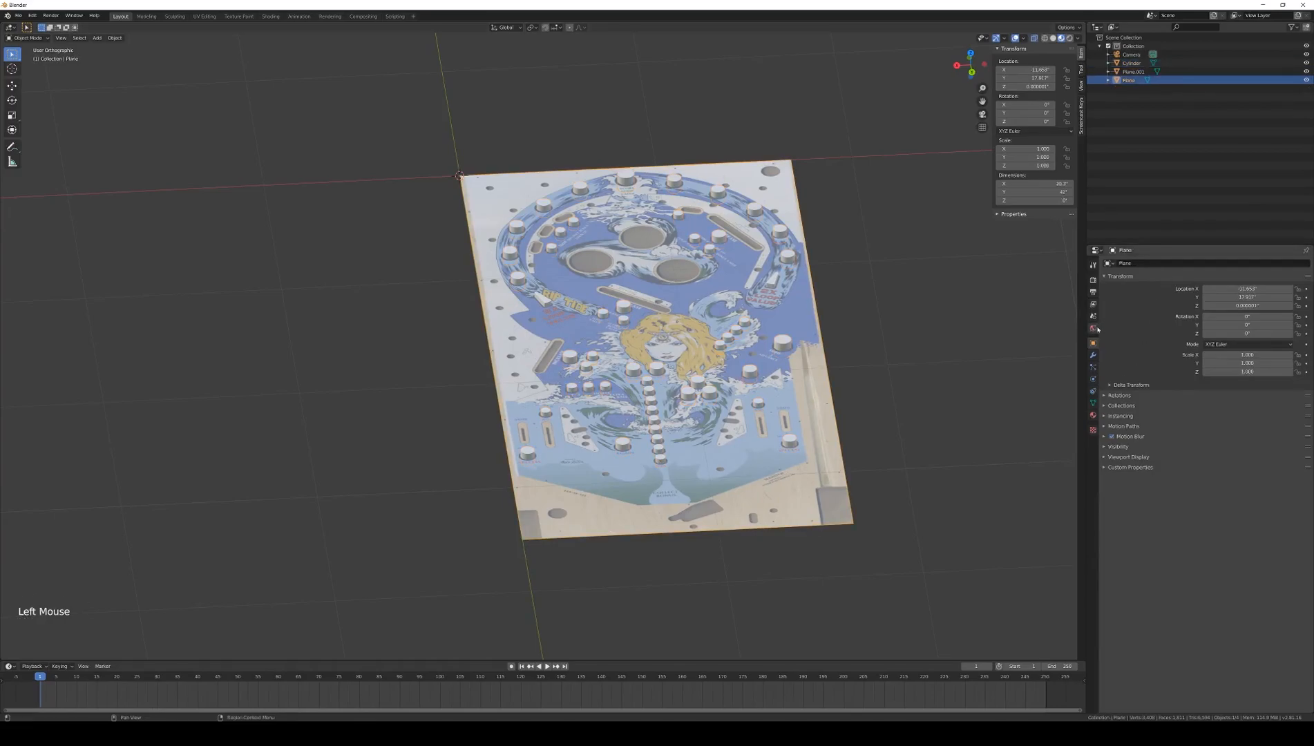
{"action": "left_click", "coordinate": [1093, 355]}
{"action": "left_click", "coordinate": [1137, 263]}
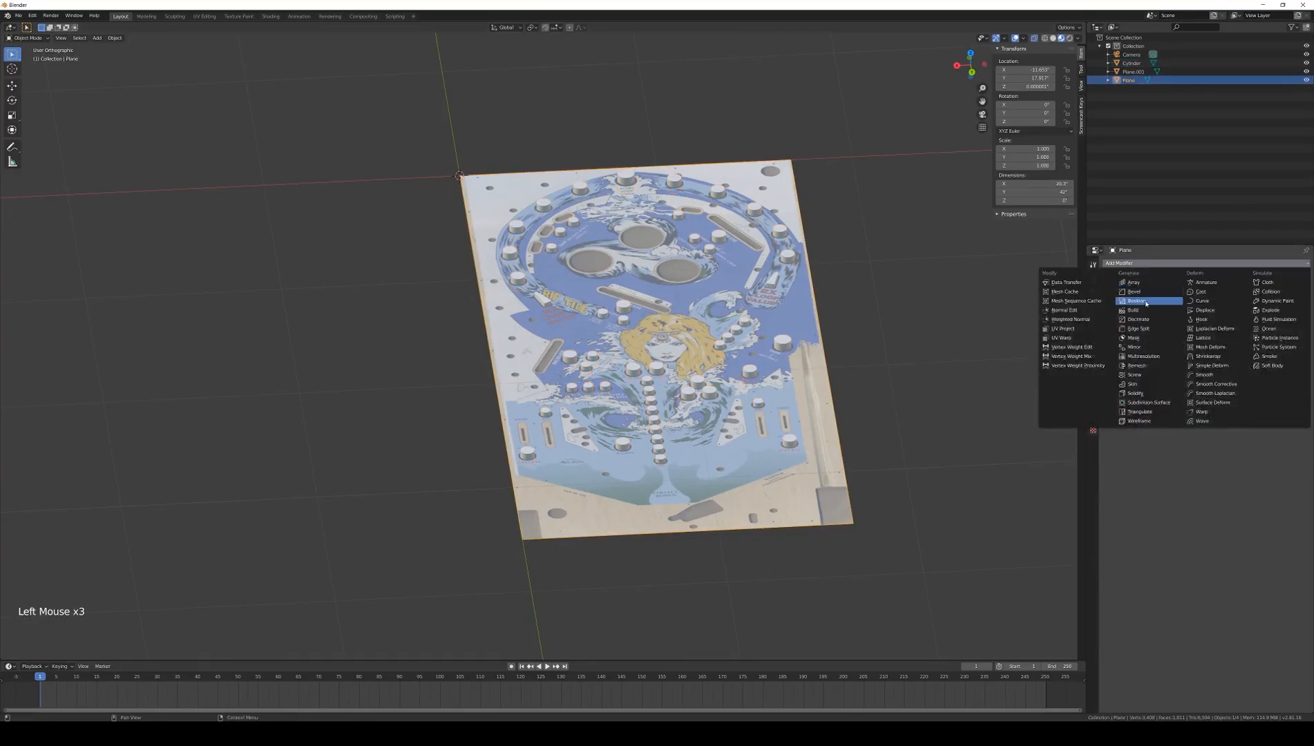
{"action": "left_click", "coordinate": [1142, 301]}
{"action": "left_click", "coordinate": [1303, 309]}
{"action": "left_click", "coordinate": [784, 235]}
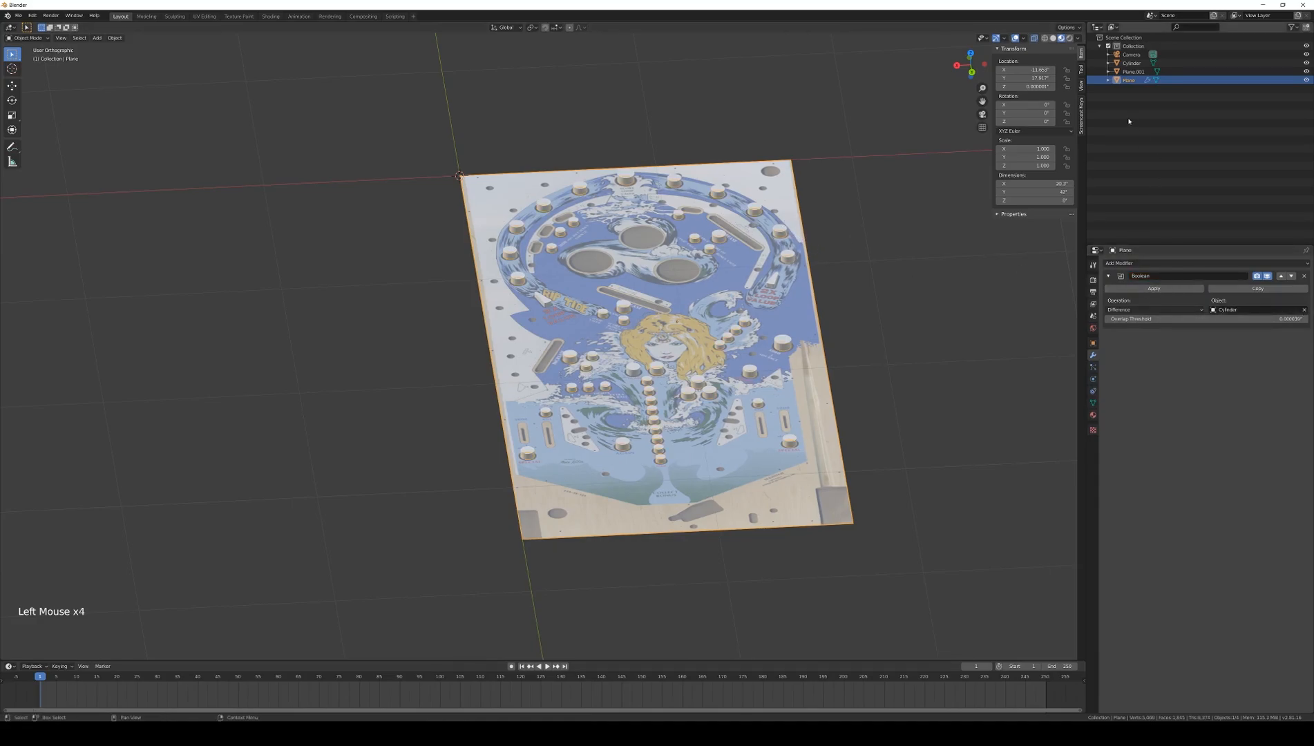
Step: Move the Cylinder insert mesh into a new collection named junk
{"action": "left_click", "coordinate": [788, 340]}
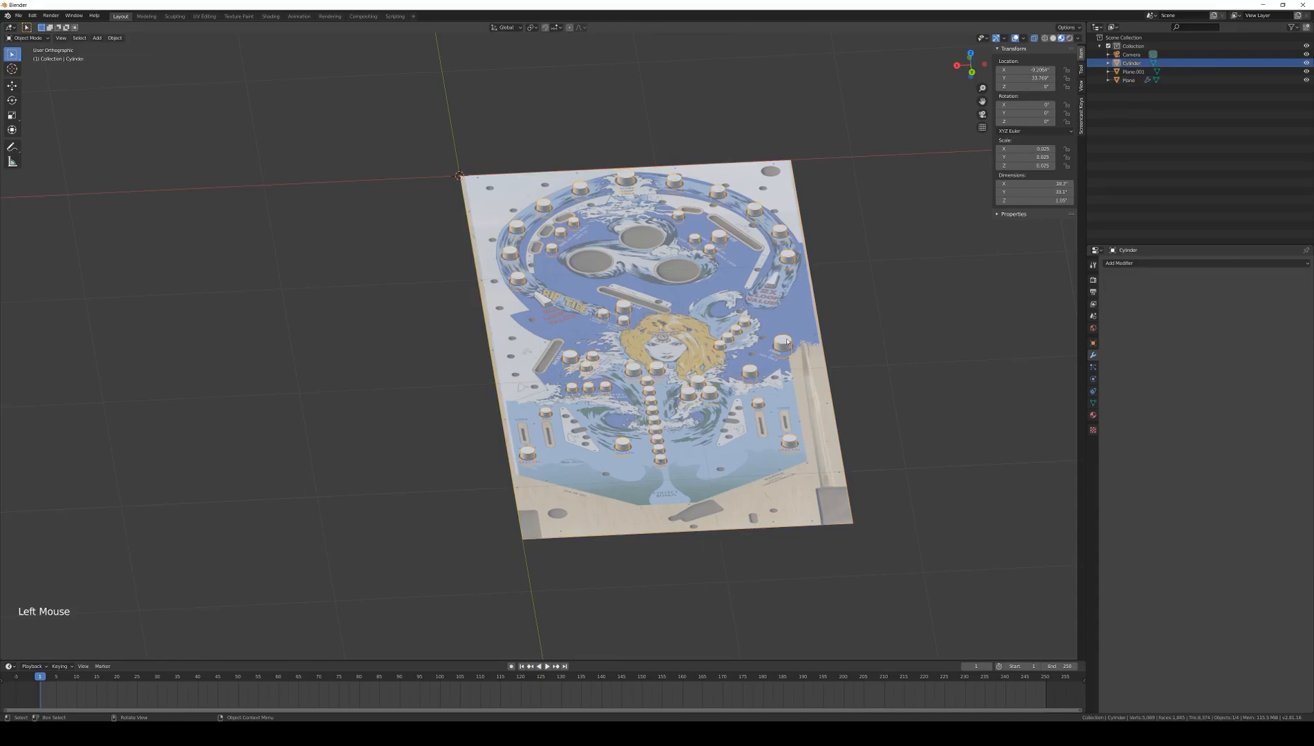
{"action": "key", "text": "m"}
{"action": "left_click", "coordinate": [660, 358]}
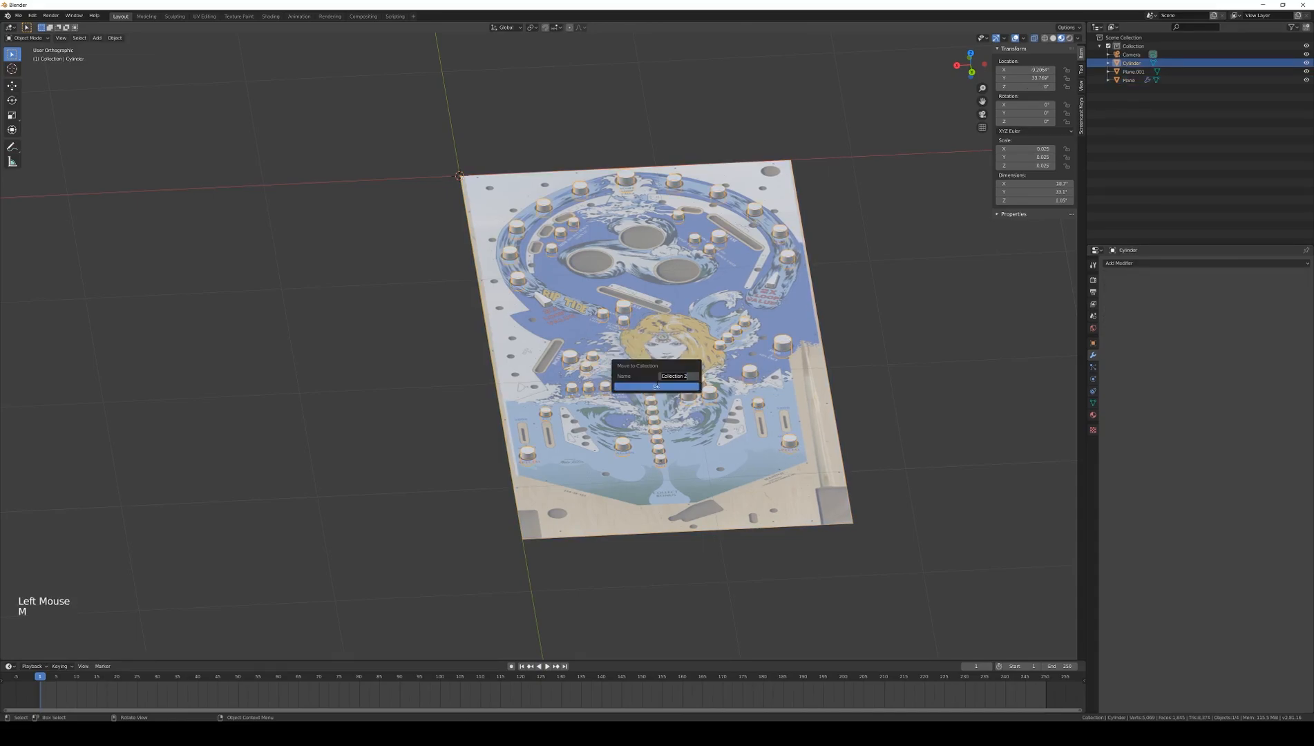
{"action": "type", "text": "unk"}
{"action": "key", "text": "Return"}
{"action": "left_click", "coordinate": [656, 386]}
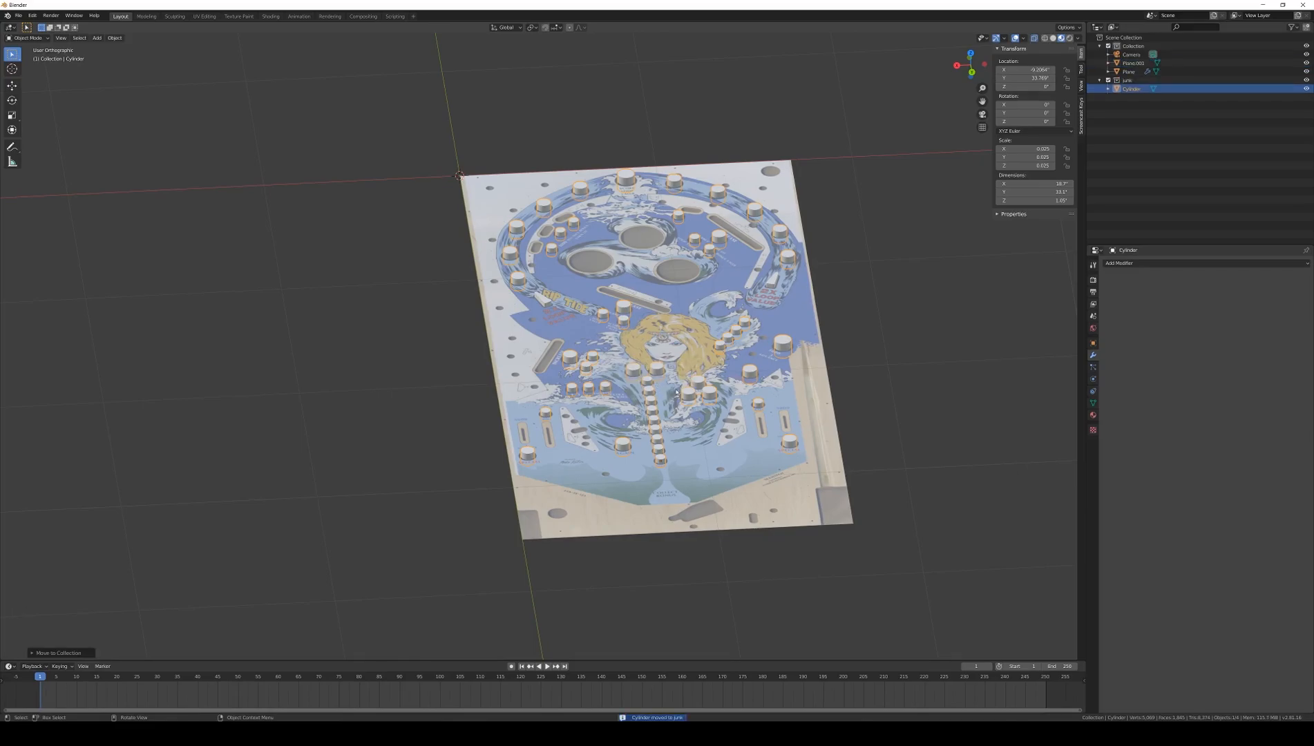
Step: Exclude the junk collection from the view layer and show the cut playfield from directly above
{"action": "left_click", "coordinate": [1108, 81]}
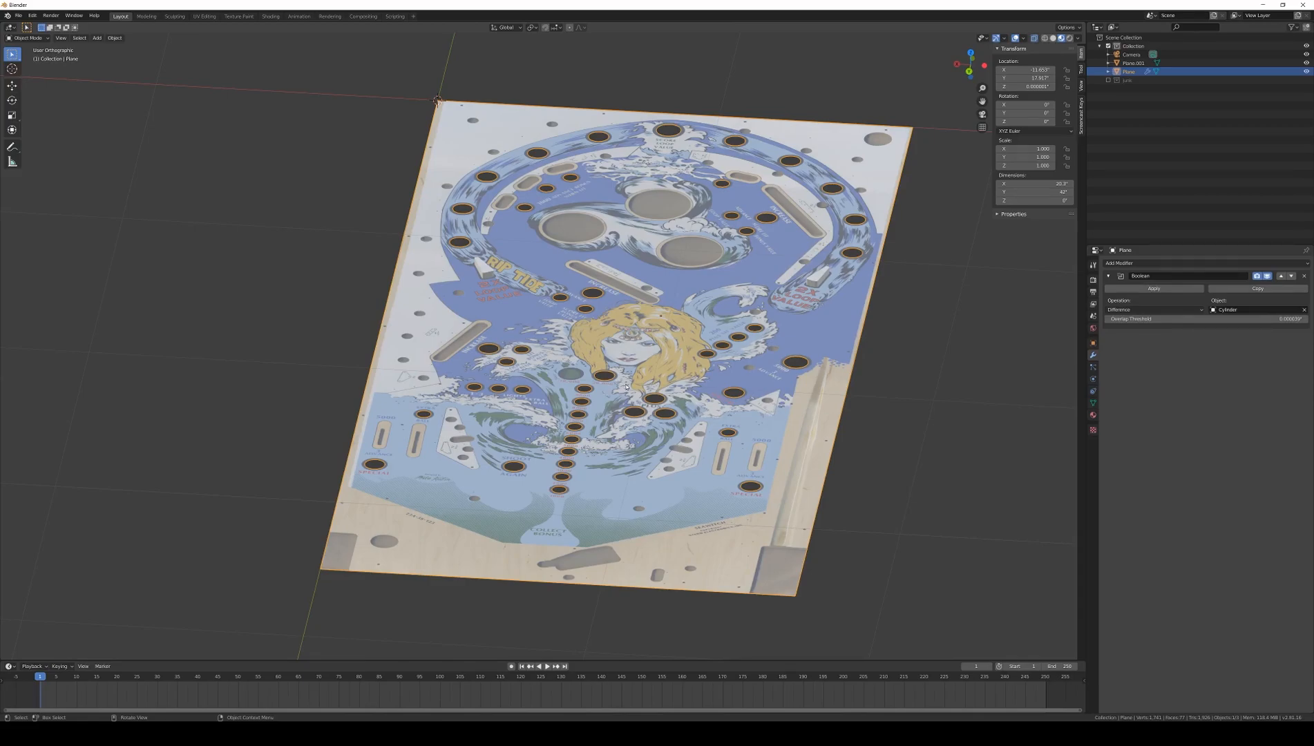
{"action": "key", "text": "KP_7"}
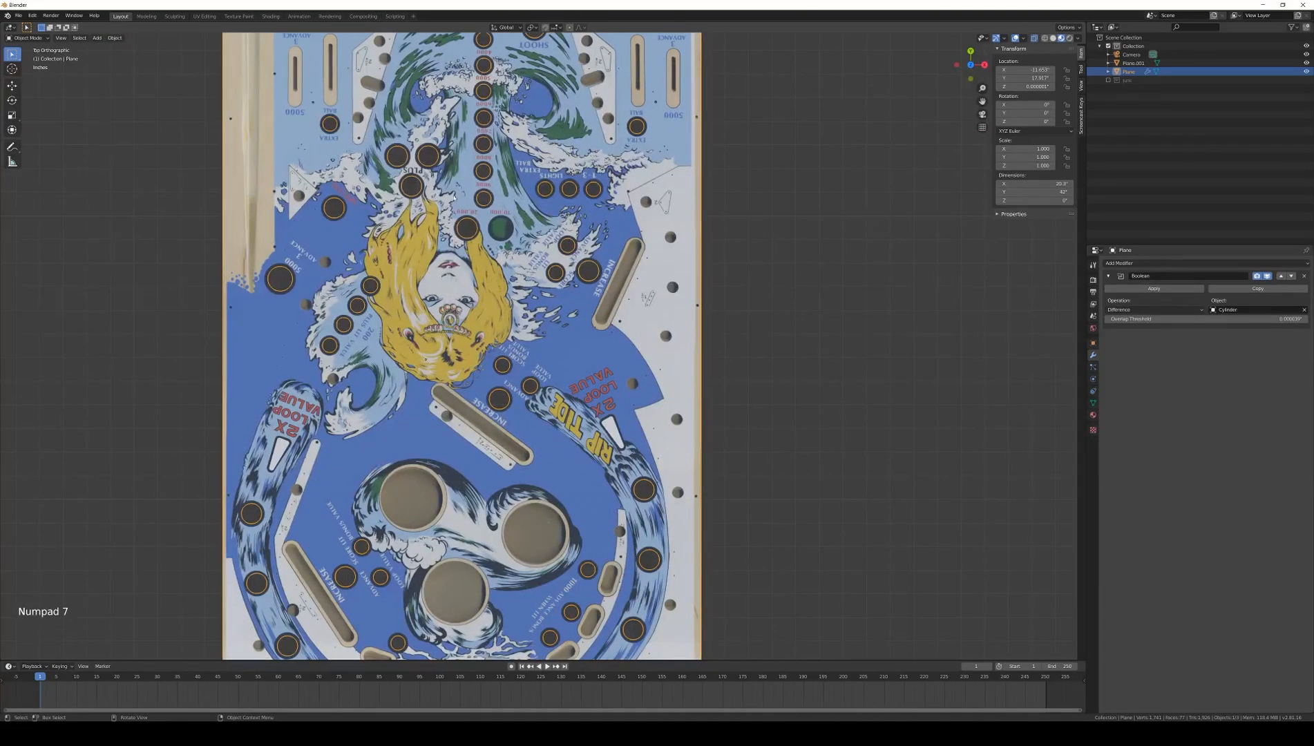
{"action": "key", "text": "Tab"}
{"action": "key", "text": "Tab"}
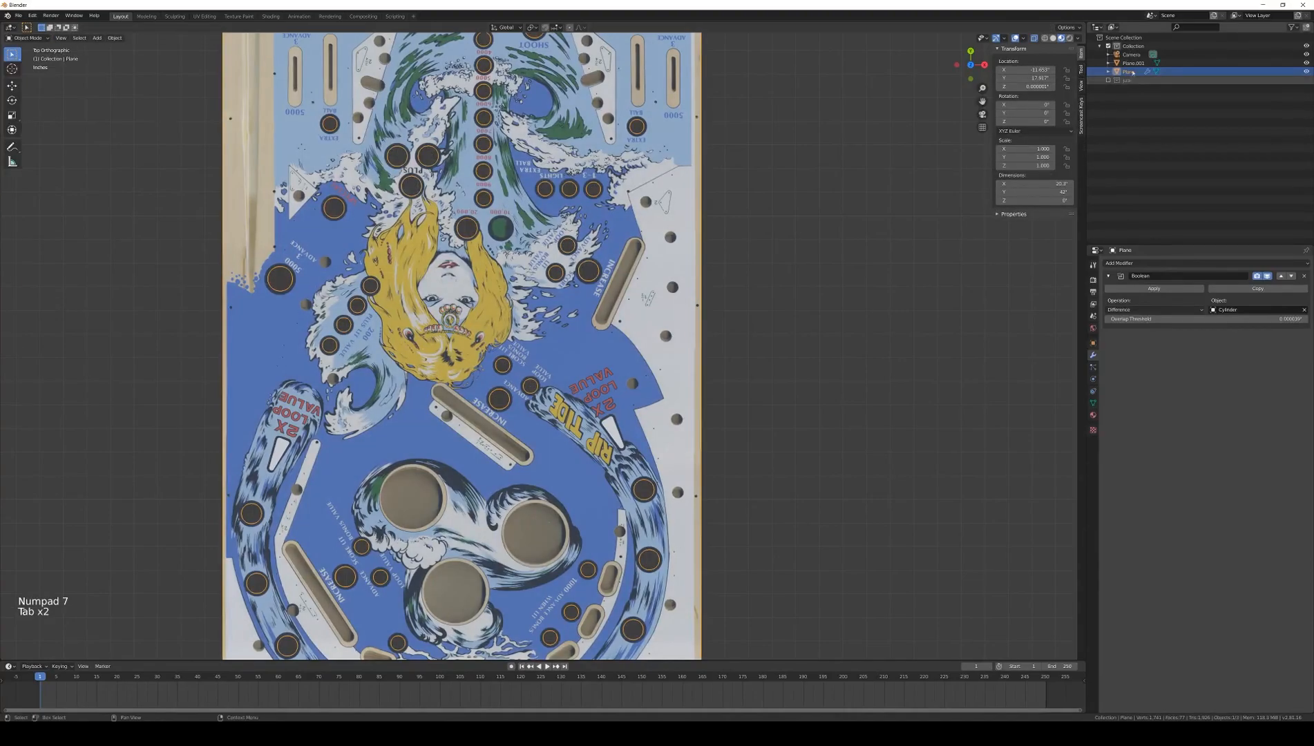
Step: Re-enable the junk collection and open its Cylinder insert mesh for editing
{"action": "left_click", "coordinate": [1108, 80]}
{"action": "left_click", "coordinate": [1131, 88]}
{"action": "left_click", "coordinate": [1140, 97]}
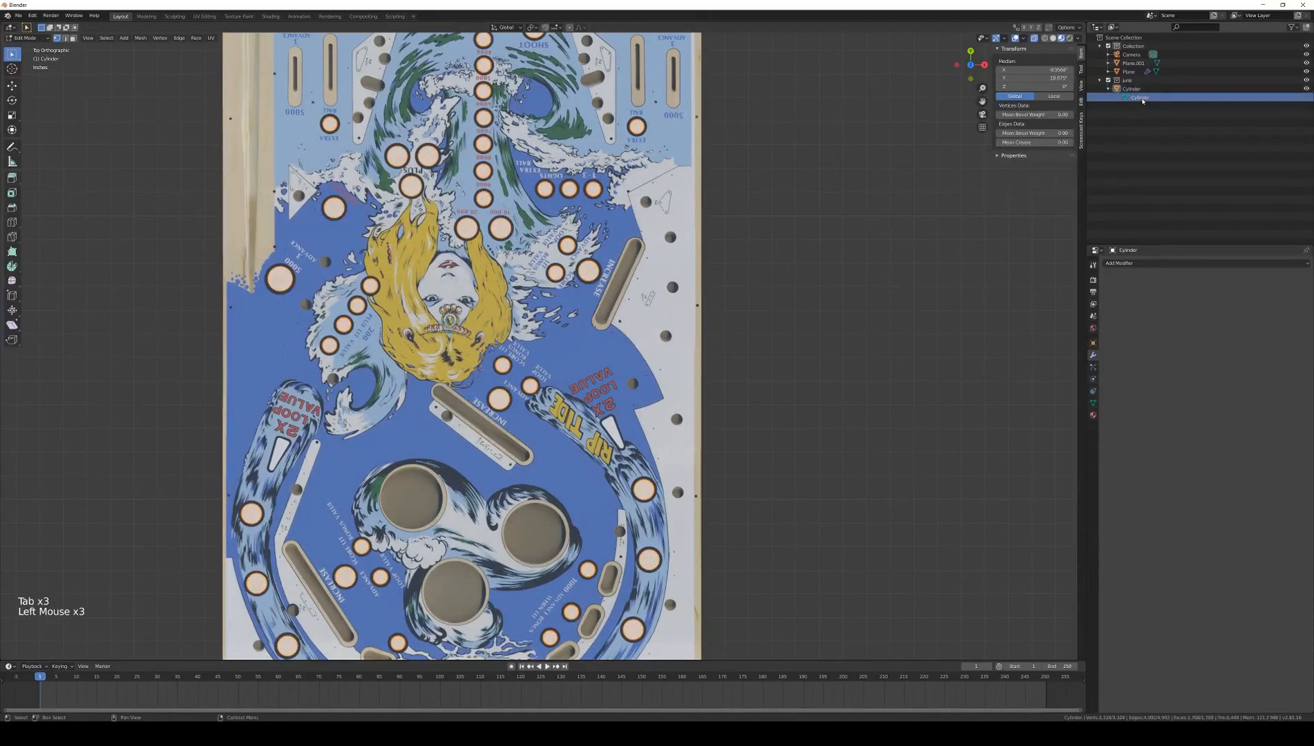
{"action": "key", "text": "Tab"}
Step: Duplicate the Extra Ball insert cylinder and move the copy toward the white area at the playfield's right edge
{"action": "middle_click_drag", "start_coordinate": [546, 158], "coordinate": [529, 331], "text": "shift"}
{"action": "scroll", "coordinate": [573, 159], "scroll_direction": "up", "scroll_amount": 3}
{"action": "scroll", "coordinate": [529, 331], "scroll_direction": "up", "scroll_amount": 3}
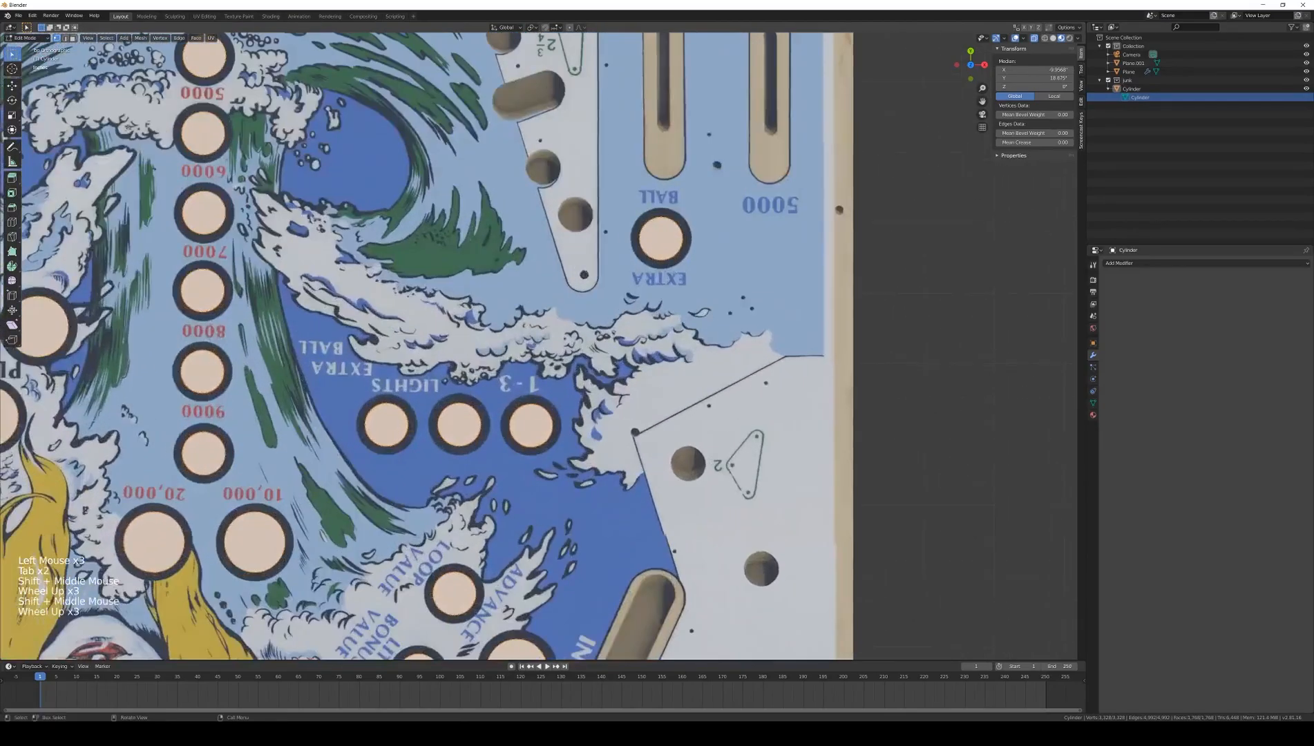
{"action": "left_click", "coordinate": [588, 221]}
{"action": "key", "text": "b"}
{"action": "left_click_drag", "start_coordinate": [729, 298], "coordinate": [728, 298]}
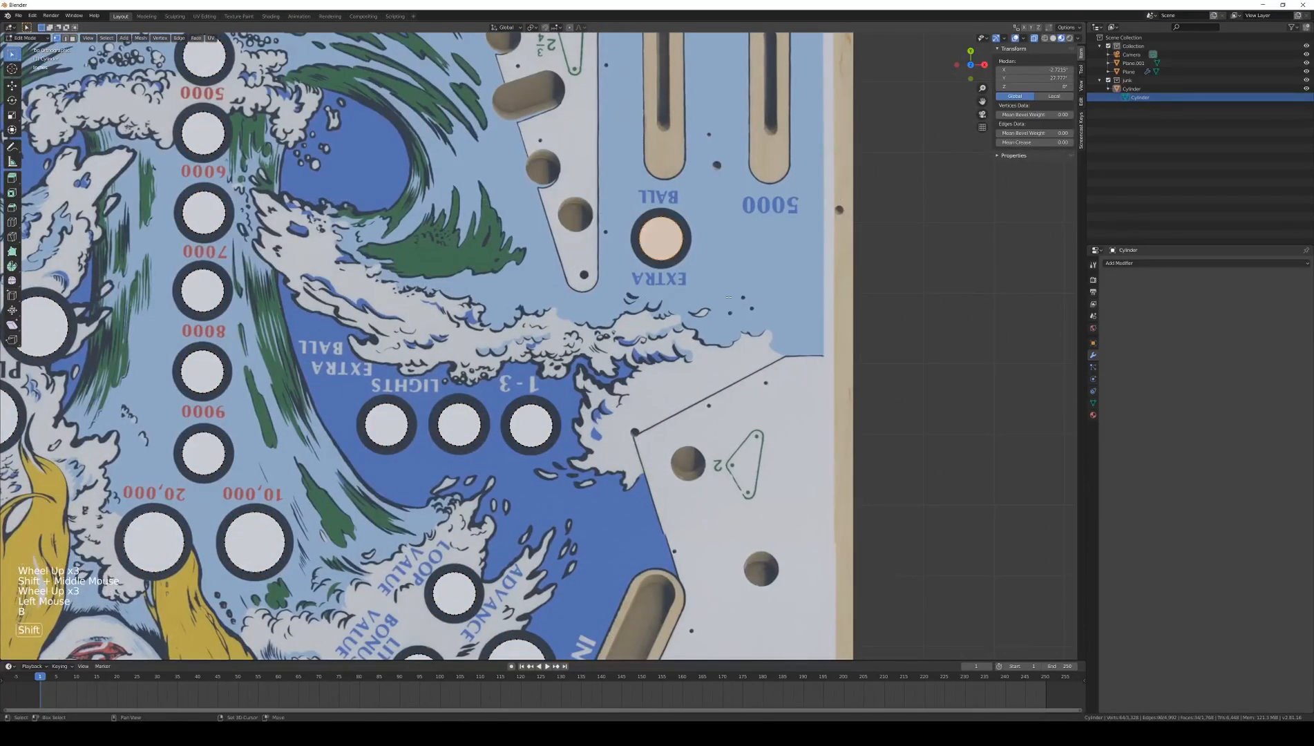
{"action": "left_click", "coordinate": [727, 440]}
{"action": "scroll", "coordinate": [727, 440], "scroll_direction": "down", "scroll_amount": 4}
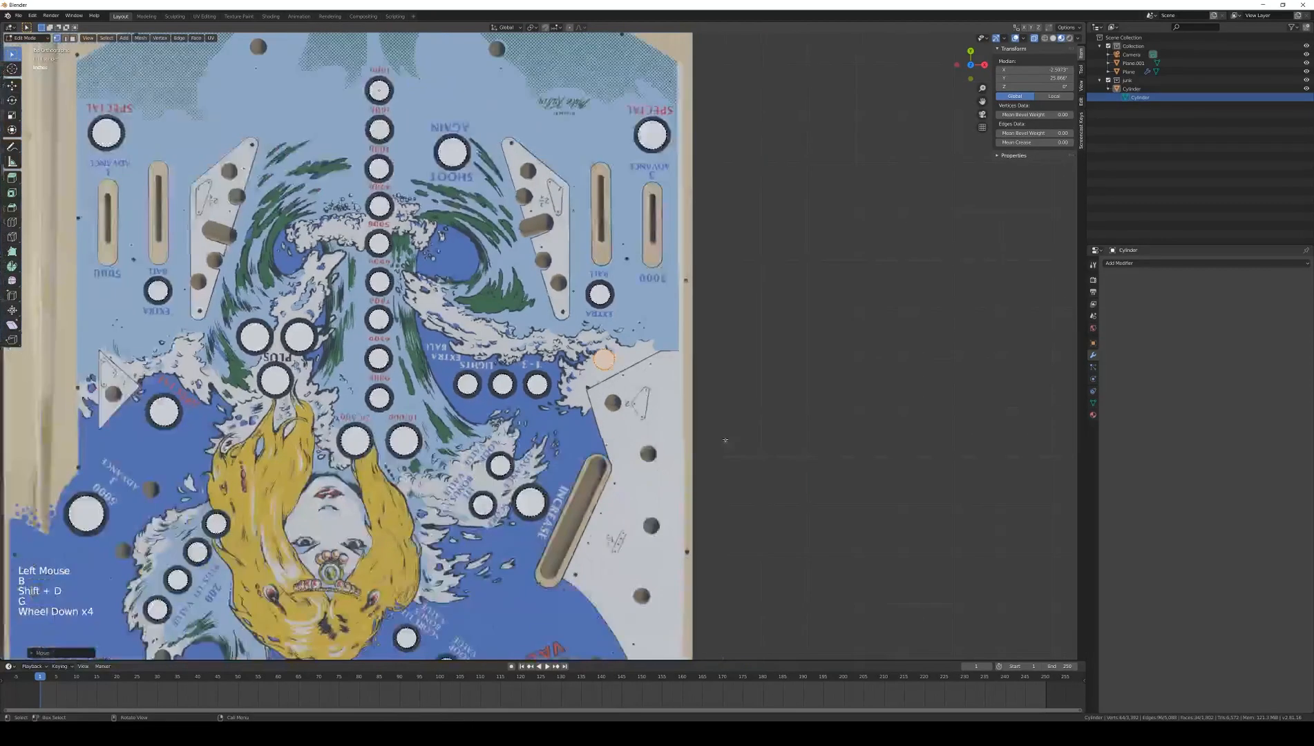
Step: Align the copied cylinder with the round hole beside the upper end of the right-hand Increase slot
{"action": "scroll", "coordinate": [539, 345], "scroll_direction": "down", "scroll_amount": 3}
{"action": "middle_click_drag", "start_coordinate": [549, 501], "coordinate": [567, 369], "text": "shift"}
{"action": "key", "text": "g"}
{"action": "left_click", "coordinate": [590, 426]}
{"action": "scroll", "coordinate": [621, 332], "scroll_direction": "up", "scroll_amount": 4}
{"action": "middle_click_drag", "start_coordinate": [697, 224], "coordinate": [538, 330], "text": "shift"}
{"action": "scroll", "coordinate": [538, 331], "scroll_direction": "up", "scroll_amount": 3}
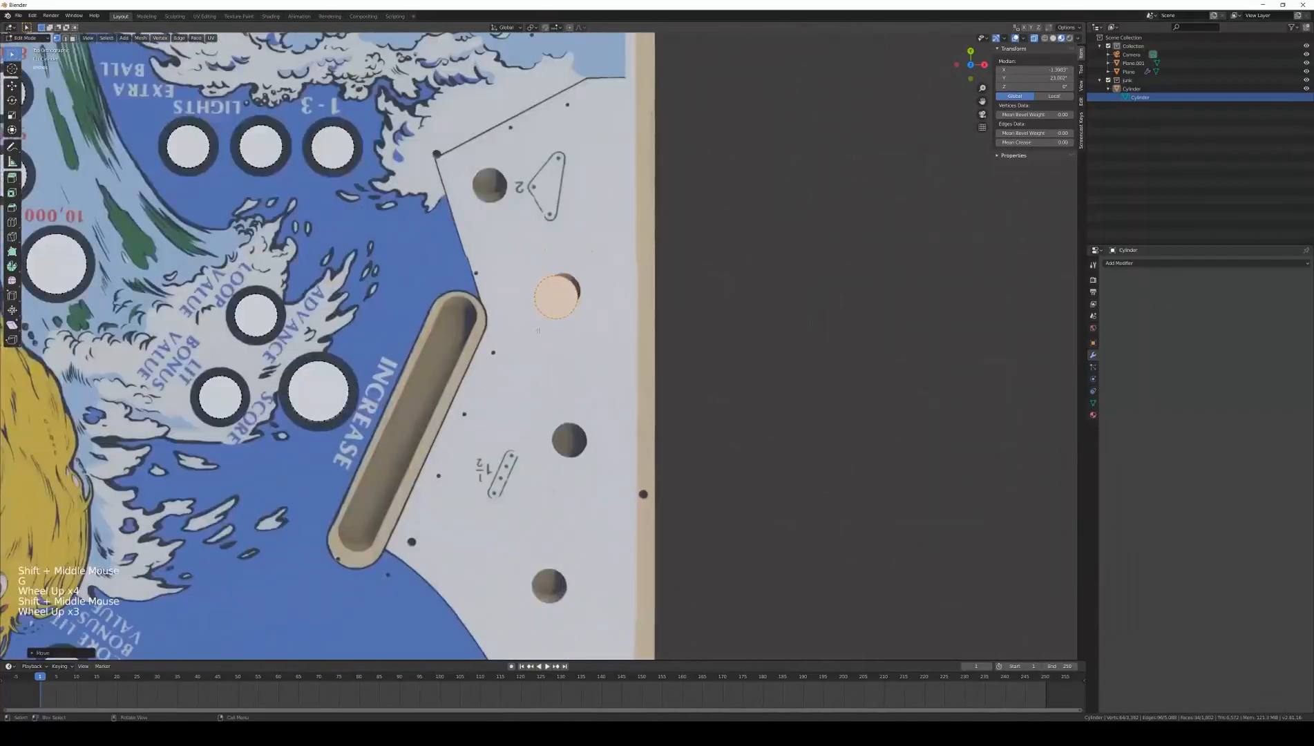
{"action": "key", "text": "g"}
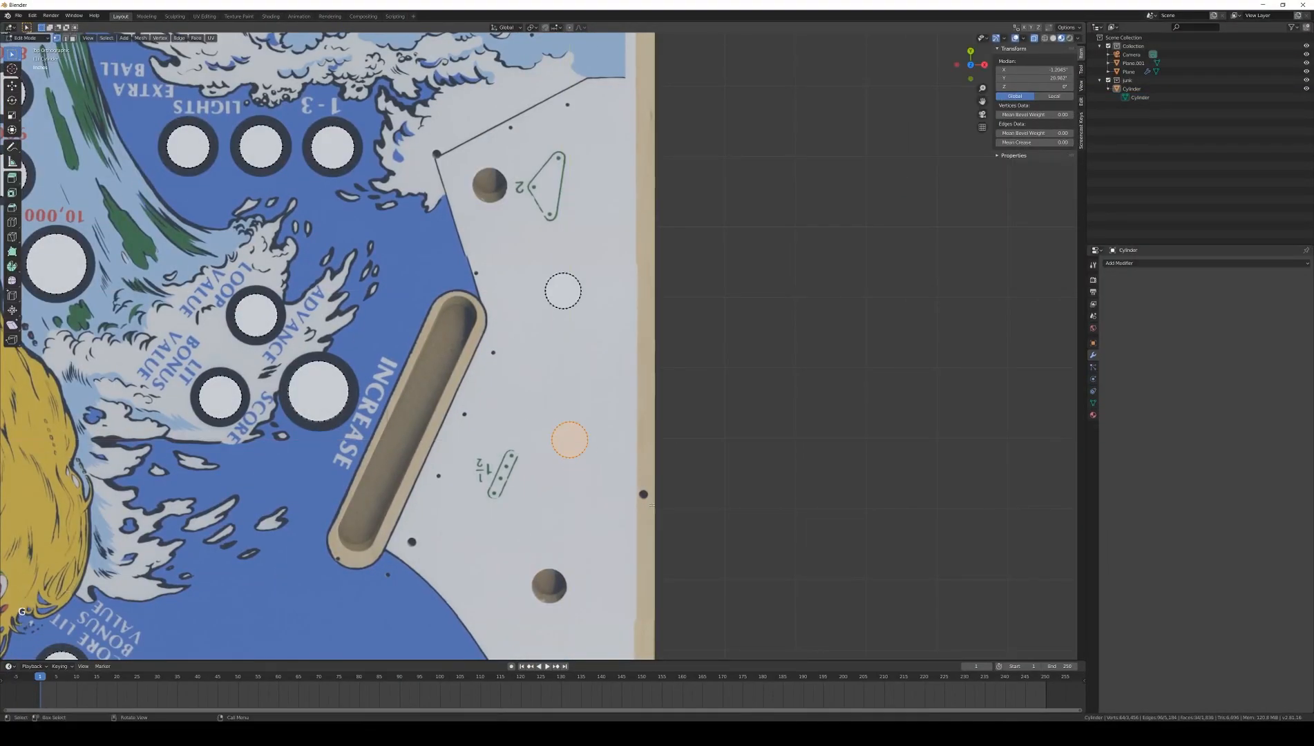
Step: Duplicate the cylinder onto the next round holes down the white border past the right-hand Increase slot
{"action": "left_click", "coordinate": [644, 491]}
{"action": "key", "text": "shift+d"}
{"action": "left_click", "coordinate": [680, 511]}
{"action": "key", "text": "shift+d"}
{"action": "left_click", "coordinate": [683, 353]}
{"action": "key", "text": "shift+d"}
Step: Duplicate the cylinder onto the round holes in the playfield's lower-right white corner
{"action": "scroll", "coordinate": [636, 520], "scroll_direction": "down", "scroll_amount": 6}
{"action": "middle_click_drag", "start_coordinate": [636, 520], "coordinate": [652, 337], "text": "shift"}
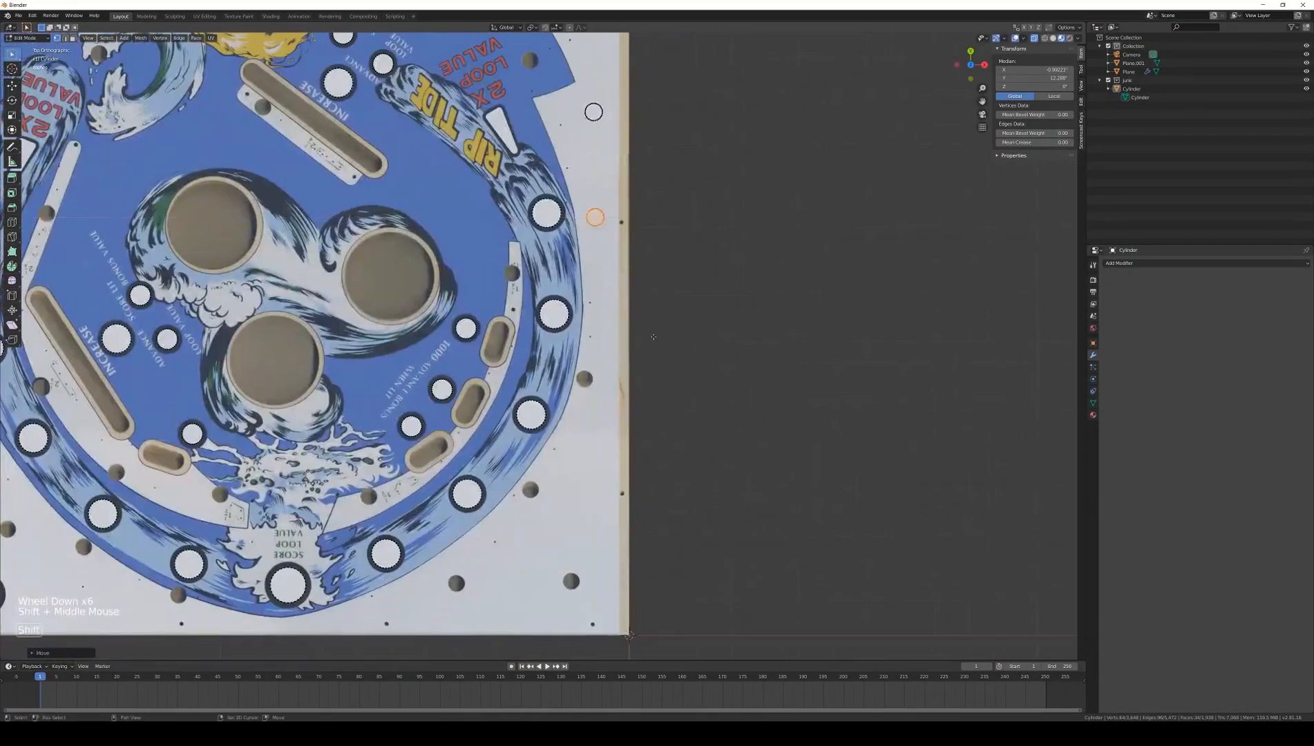
{"action": "key", "text": "shift+d"}
{"action": "key", "text": "shift+d"}
{"action": "scroll", "coordinate": [624, 442], "scroll_direction": "up", "scroll_amount": 5}
{"action": "key", "text": "shift+d"}
Step: Duplicate the cylinder onto the small round holes in the playfield's lower-left white area, outside the blue loop lane
{"action": "scroll", "coordinate": [224, 453], "scroll_direction": "down", "scroll_amount": 4}
{"action": "middle_click_drag", "start_coordinate": [224, 454], "coordinate": [589, 446], "text": "shift"}
{"action": "key", "text": "shift+d"}
{"action": "key", "text": "g"}
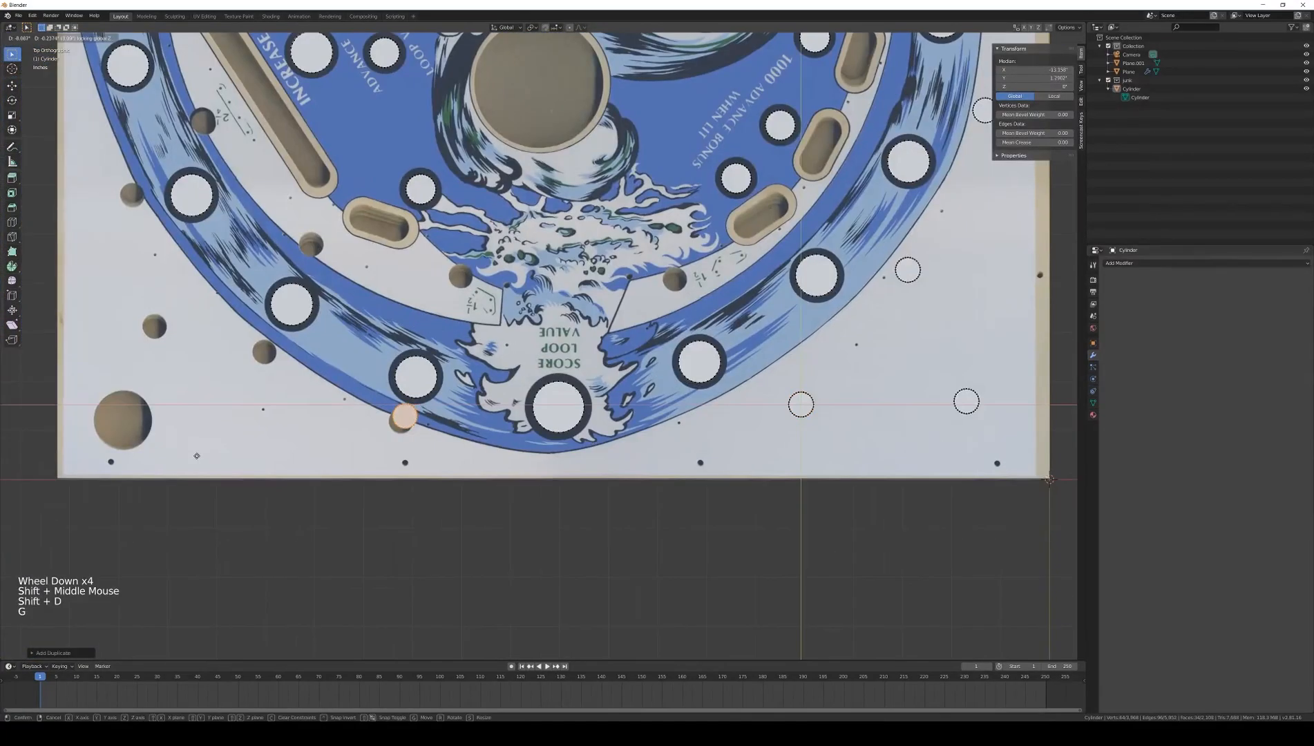
{"action": "left_click", "coordinate": [192, 459]}
{"action": "scroll", "coordinate": [192, 459], "scroll_direction": "up", "scroll_amount": 4}
{"action": "key", "text": "shift+d"}
{"action": "key", "text": "shift+d"}
Step: Duplicate the cylinder onto the round holes along the inner white arc of the loop lane
{"action": "scroll", "coordinate": [747, 174], "scroll_direction": "down", "scroll_amount": 3}
{"action": "key", "text": "shift+d"}
{"action": "scroll", "coordinate": [398, 272], "scroll_direction": "up", "scroll_amount": 3}
{"action": "key", "text": "g"}
{"action": "left_click", "coordinate": [52, 432]}
Step: Place another cylinder copy over the round hole at the outer left edge of the loop lane
{"action": "key", "text": "shift+d"}
{"action": "left_click", "coordinate": [12, 206]}
{"action": "left_click_drag", "start_coordinate": [86, 90], "coordinate": [199, 202]}
{"action": "key", "text": "x"}
{"action": "left_click", "coordinate": [194, 202]}
{"action": "key", "text": "shift+d"}
{"action": "left_click", "coordinate": [223, 206]}
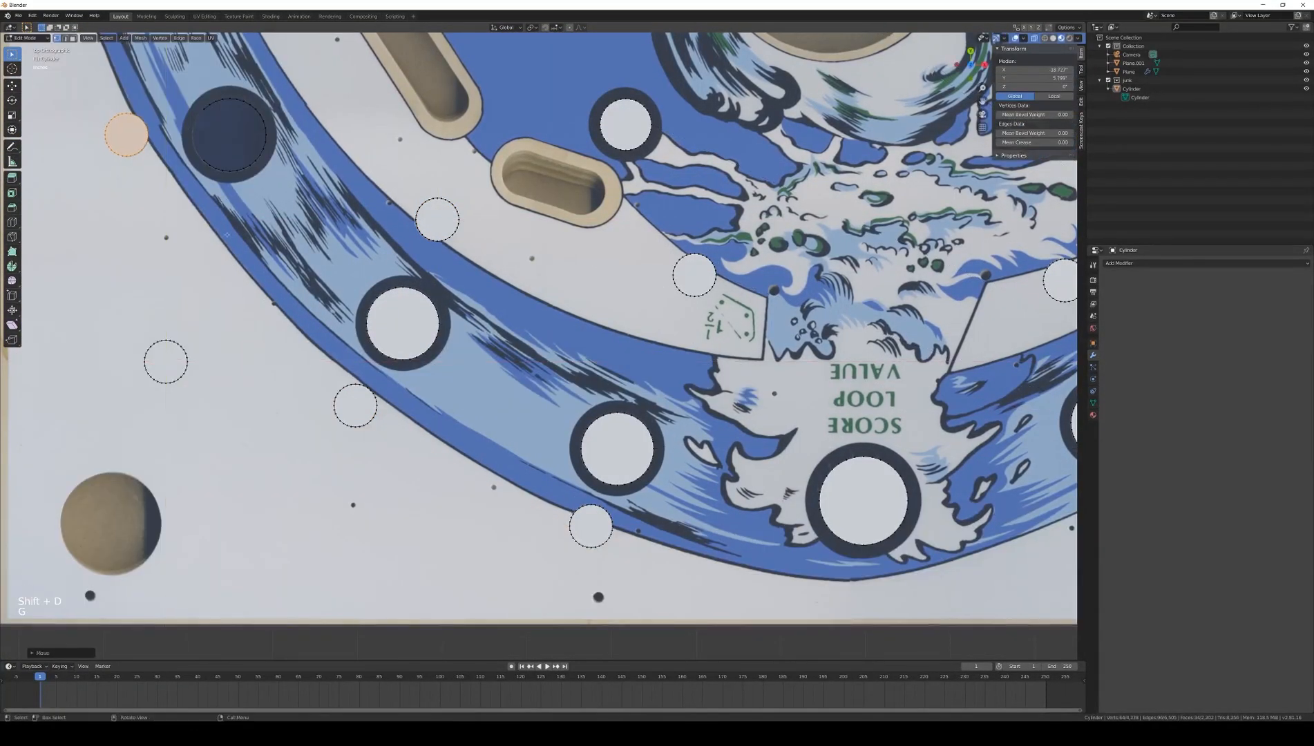
Step: Place a cylinder copy over the large hole in the playfield's lower-left corner and scale it up to match
{"action": "key", "text": "g"}
{"action": "left_click", "coordinate": [205, 594]}
{"action": "key", "text": "s"}
{"action": "left_click", "coordinate": [835, 297]}
Step: Duplicate a small cylinder onto the round holes of the narrow white strips flanking the pop bumper area
{"action": "scroll", "coordinate": [835, 298], "scroll_direction": "down", "scroll_amount": 3}
{"action": "key", "text": "shift+d"}
{"action": "key", "text": "s"}
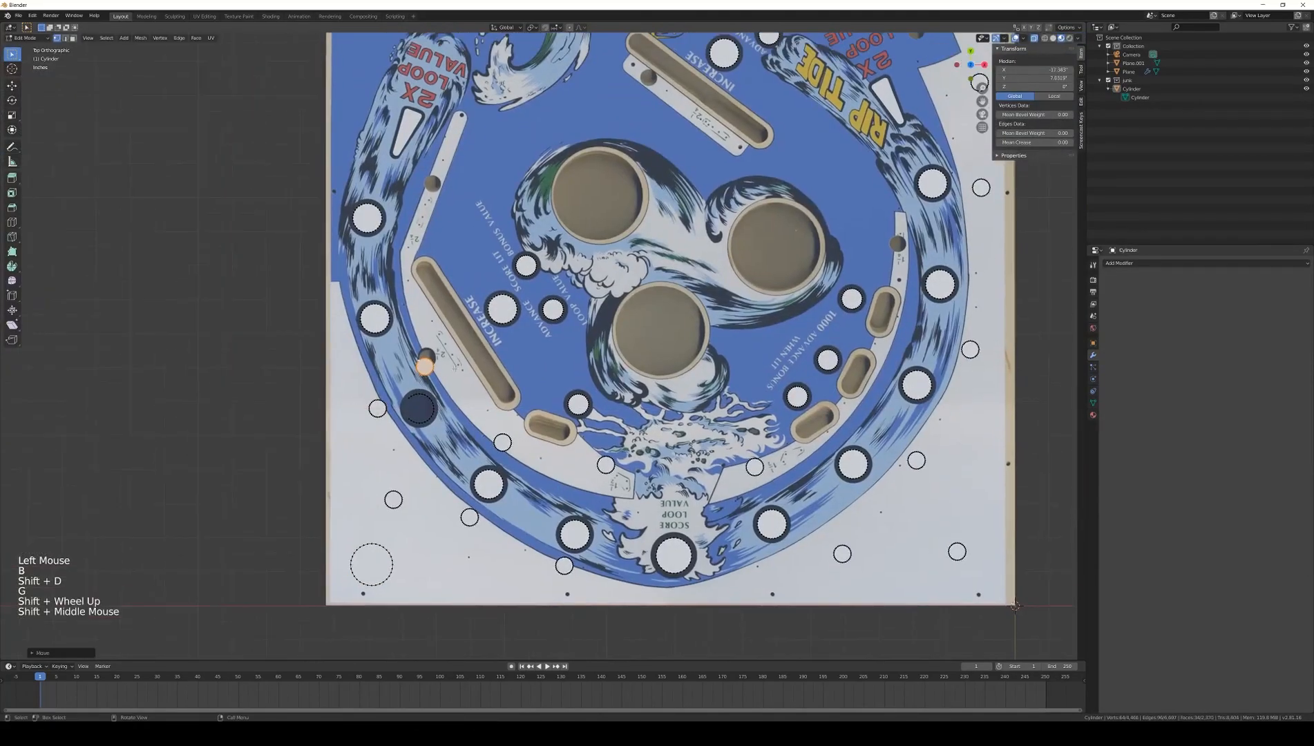
{"action": "key", "text": "shift+d"}
{"action": "middle_click_drag", "start_coordinate": [546, 207], "coordinate": [607, 483], "text": "shift"}
{"action": "key", "text": "shift+d"}
{"action": "key", "text": "g"}
{"action": "left_click", "coordinate": [922, 182]}
Step: Duplicate the cylinder onto the hole in the white plate of the central Increase slot
{"action": "key", "text": "shift+d"}
{"action": "middle_click_drag", "start_coordinate": [677, 105], "coordinate": [904, 340], "text": "shift"}
{"action": "scroll", "coordinate": [905, 340], "scroll_direction": "up", "scroll_amount": 2}
{"action": "key", "text": "shift+d"}
{"action": "left_click", "coordinate": [668, 276]}
Step: Duplicate the cylinder onto the round hole at the wave between the 200 bonus inserts and the 2X Loop Value lane
{"action": "scroll", "coordinate": [668, 276], "scroll_direction": "down", "scroll_amount": 8}
{"action": "scroll", "coordinate": [668, 276], "scroll_direction": "up", "scroll_amount": 2}
{"action": "key", "text": "shift+d"}
{"action": "scroll", "coordinate": [668, 276], "scroll_direction": "up", "scroll_amount": 8}
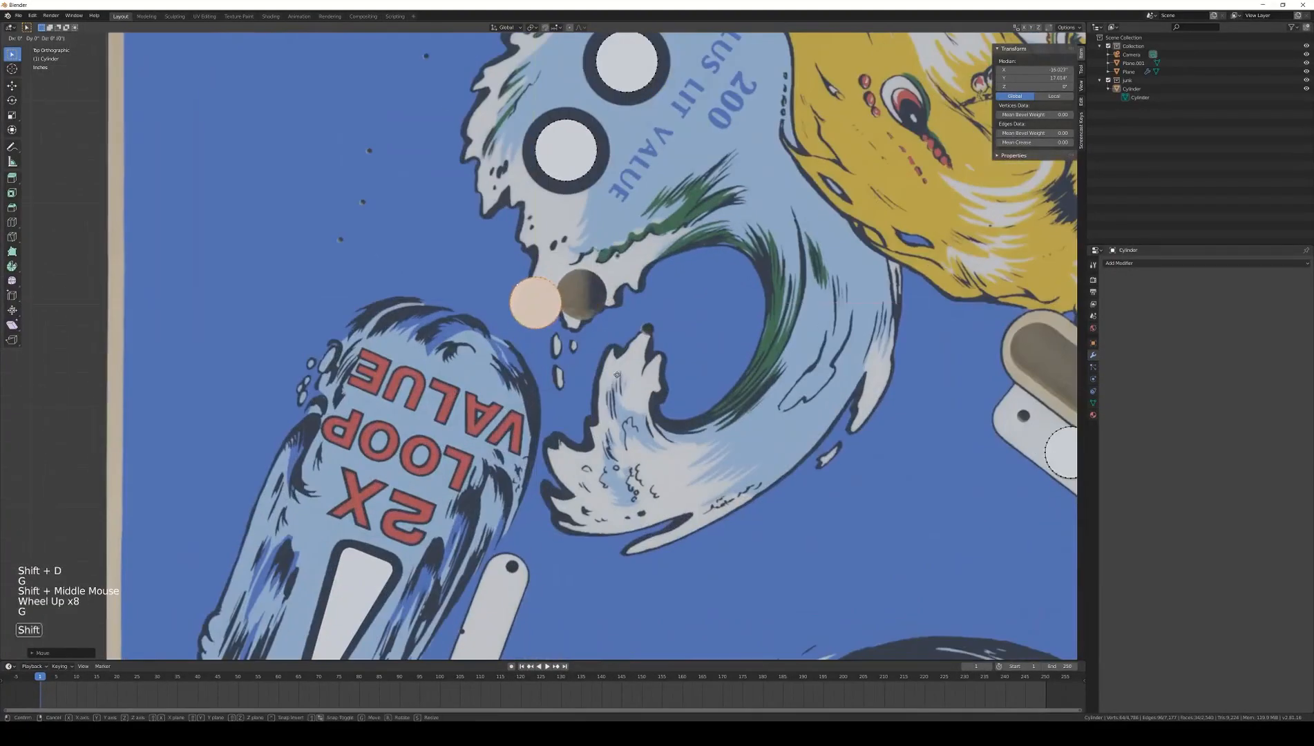
{"action": "left_click", "coordinate": [581, 299]}
Step: Hide the junk collection to inspect the cut openings and show it again with the Cylinder mesh selected
{"action": "scroll", "coordinate": [581, 299], "scroll_direction": "down", "scroll_amount": 11}
{"action": "middle_click_drag", "start_coordinate": [691, 373], "coordinate": [587, 345]}
{"action": "key", "text": "Tab"}
{"action": "left_click", "coordinate": [587, 359]}
{"action": "left_click", "coordinate": [1109, 81]}
{"action": "left_click", "coordinate": [1109, 80]}
{"action": "left_click", "coordinate": [1131, 89]}
{"action": "key", "text": "KP_7"}
Step: Recalculate the outward normals of the Cylinder mesh and check it from directly above
{"action": "middle_click_drag", "start_coordinate": [587, 415], "coordinate": [705, 228], "text": "shift"}
{"action": "scroll", "coordinate": [587, 359], "scroll_direction": "up", "scroll_amount": 7}
{"action": "key", "text": "Tab"}
{"action": "key", "text": "shift+n"}
{"action": "middle_click_drag", "start_coordinate": [691, 346], "coordinate": [775, 249]}
{"action": "key", "text": "KP_7"}
Step: Duplicate a small cylinder onto a remaining round hole in the upper playfield
{"action": "left_click", "coordinate": [1131, 89]}
{"action": "key", "text": "shift+d"}
{"action": "scroll", "coordinate": [539, 345], "scroll_direction": "up", "scroll_amount": 6}
{"action": "left_click", "coordinate": [1044, 252]}
{"action": "scroll", "coordinate": [691, 345], "scroll_direction": "down", "scroll_amount": 8}
Step: Duplicate the small cylinder onto the matching round holes in the two white slingshot plates
{"action": "key", "text": "Tab"}
{"action": "key", "text": "KP_7"}
{"action": "key", "text": "Tab"}
{"action": "scroll", "coordinate": [774, 346], "scroll_direction": "up", "scroll_amount": 3}
{"action": "key", "text": "shift+d"}
{"action": "left_click", "coordinate": [645, 170]}
{"action": "middle_click_drag", "start_coordinate": [645, 169], "coordinate": [900, 196], "text": "shift"}
{"action": "left_click", "coordinate": [379, 197]}
{"action": "scroll", "coordinate": [379, 196], "scroll_direction": "down", "scroll_amount": 4}
Step: Scale and position a large cylinder to fit one of the three pop bumper holes
{"action": "key", "text": "Tab"}
{"action": "key", "text": "KP_7"}
{"action": "key", "text": "Tab"}
{"action": "key", "text": "shift+a"}
{"action": "left_click", "coordinate": [389, 371]}
{"action": "key", "text": "s"}
{"action": "scroll", "coordinate": [559, 476], "scroll_direction": "up", "scroll_amount": 7}
{"action": "middle_click_drag", "start_coordinate": [559, 476], "coordinate": [649, 356], "text": "shift"}
{"action": "scroll", "coordinate": [609, 454], "scroll_direction": "up", "scroll_amount": 3}
{"action": "key", "text": "g"}
{"action": "key", "text": "s"}
Step: Duplicate the large cylinder onto the other two pop bumper holes
{"action": "scroll", "coordinate": [590, 411], "scroll_direction": "down", "scroll_amount": 2}
{"action": "key", "text": "shift+d"}
{"action": "key", "text": "shift+d"}
{"action": "key", "text": "g"}
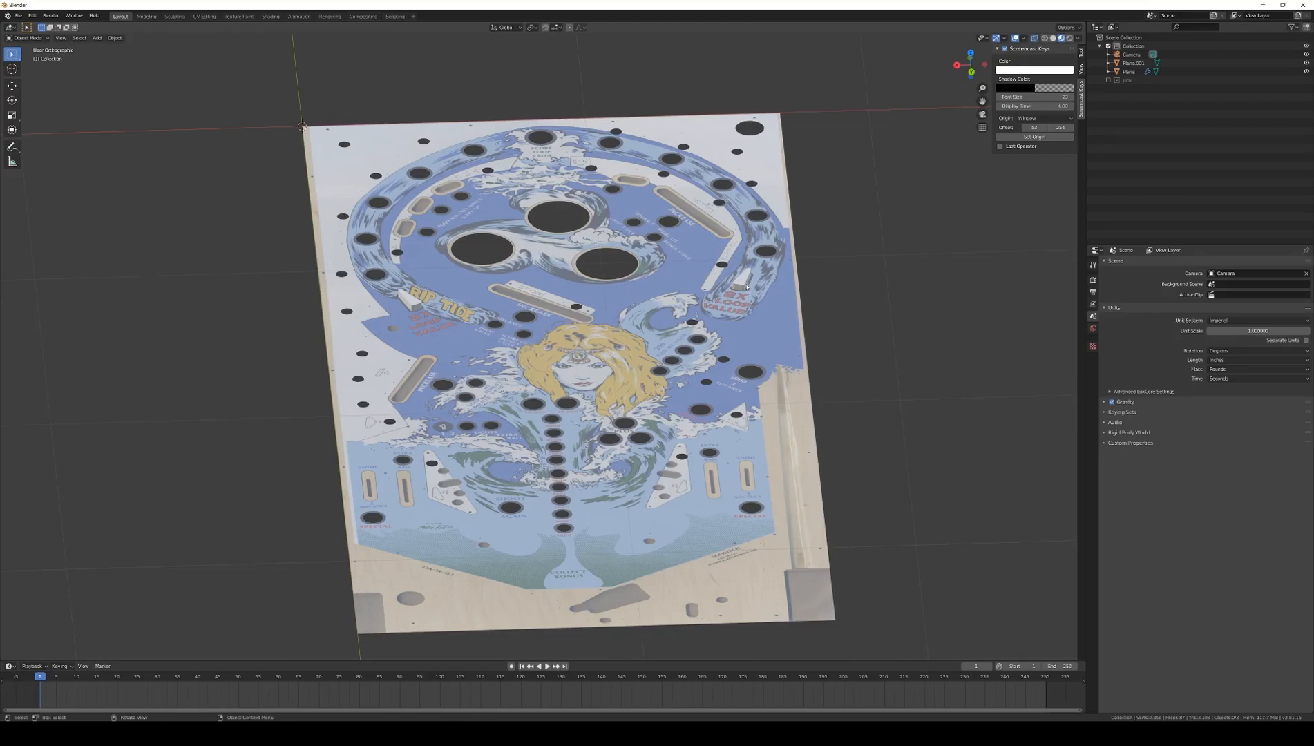
Step: Show the junk collection and join the triangular insert mesh Plane.001 into the Cylinder mesh
{"action": "left_click", "coordinate": [740, 283]}
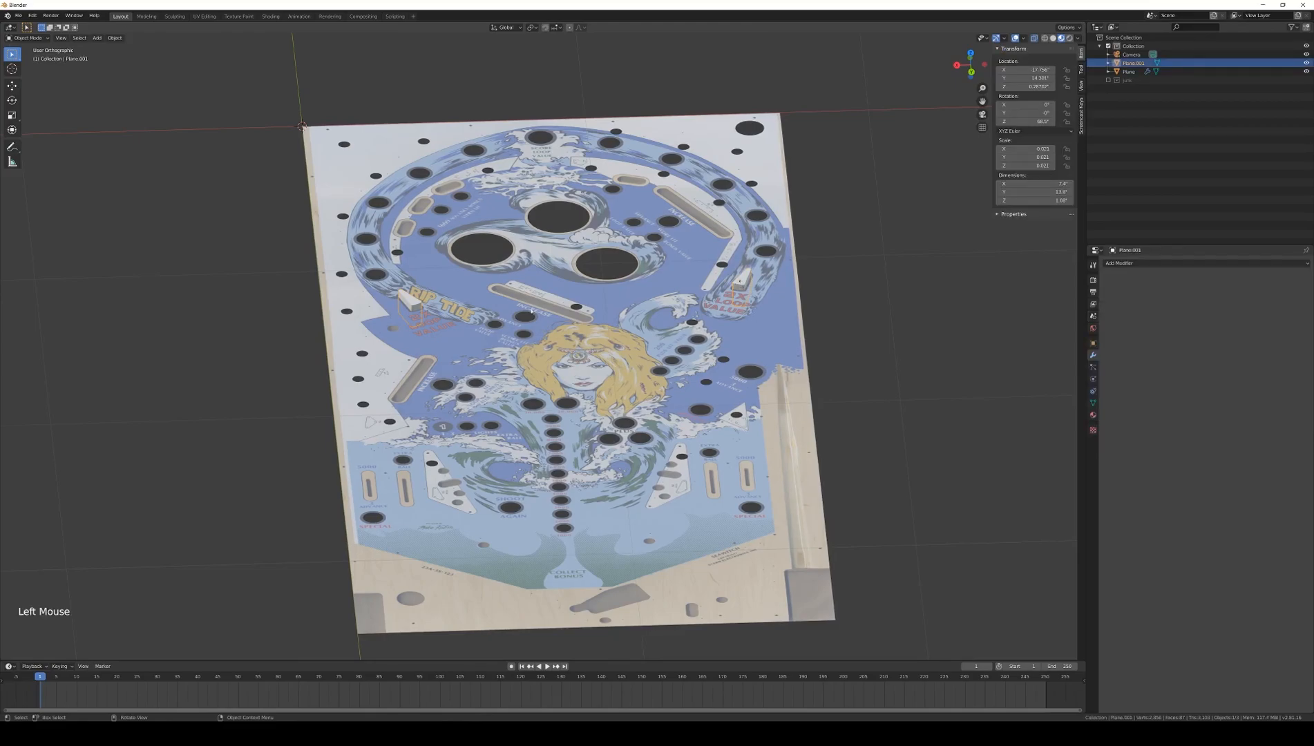
{"action": "left_click", "coordinate": [1108, 81]}
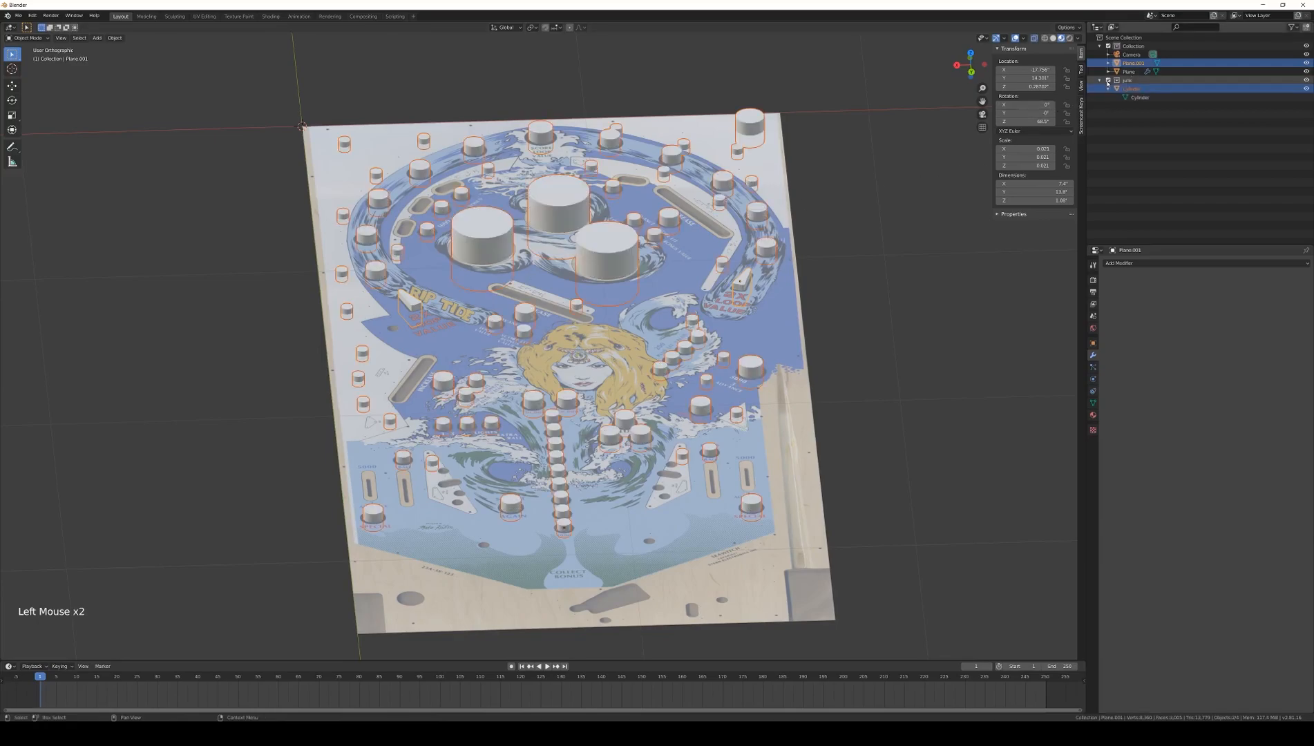
{"action": "left_click", "coordinate": [1138, 97]}
{"action": "left_click", "coordinate": [1131, 89]}
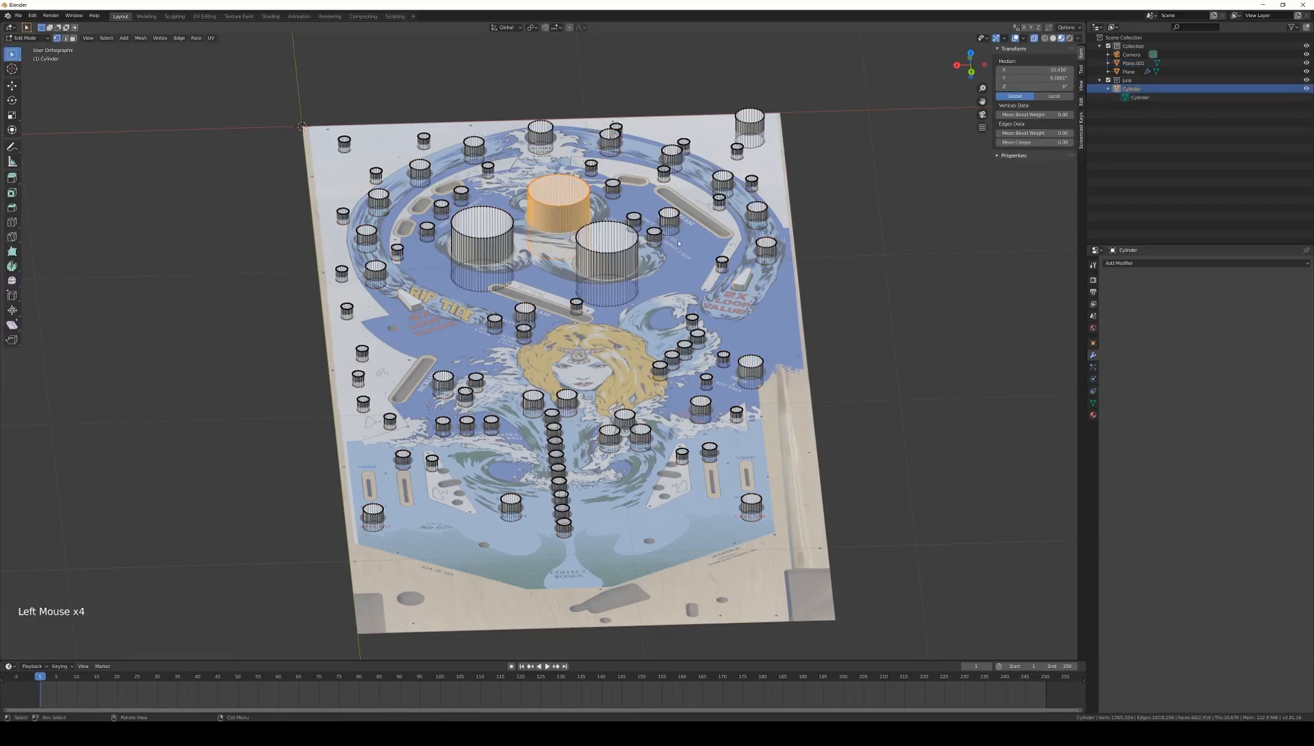
{"action": "key", "text": "Tab"}
{"action": "left_click", "coordinate": [721, 263], "text": "shift"}
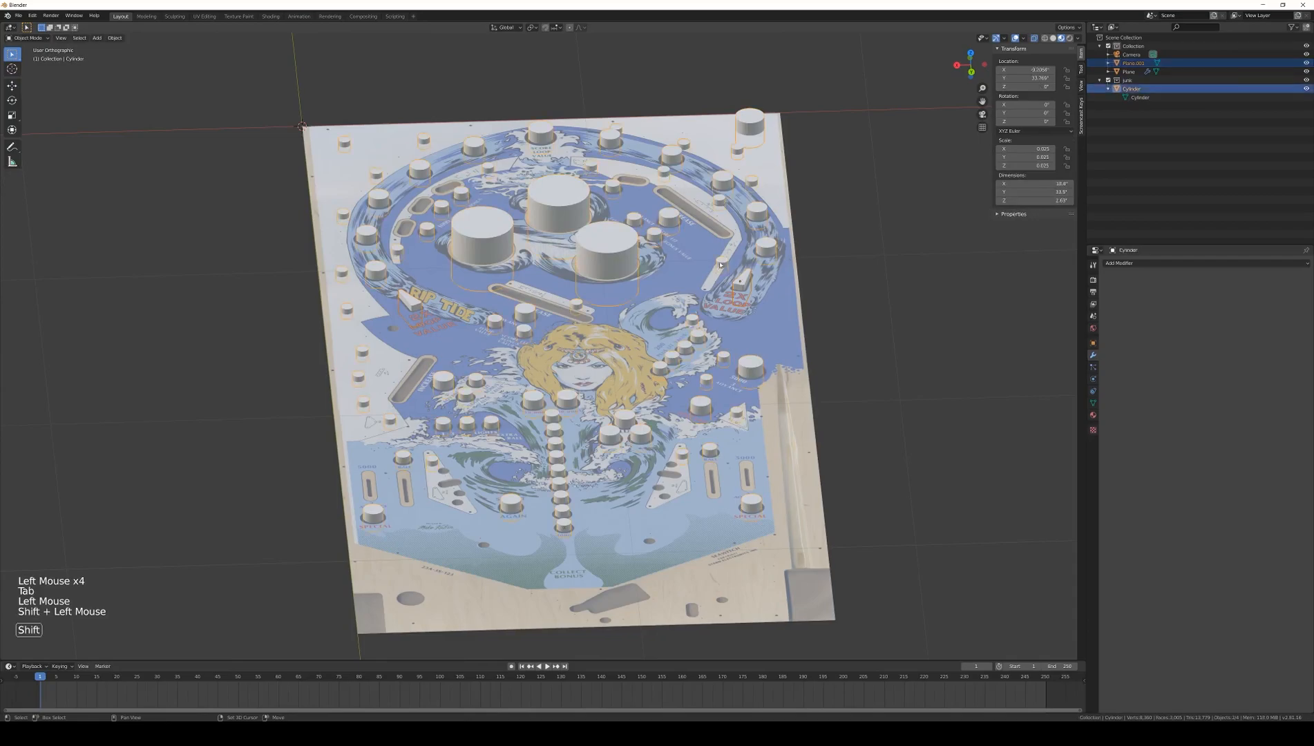
{"action": "key", "text": "ctrl+j"}
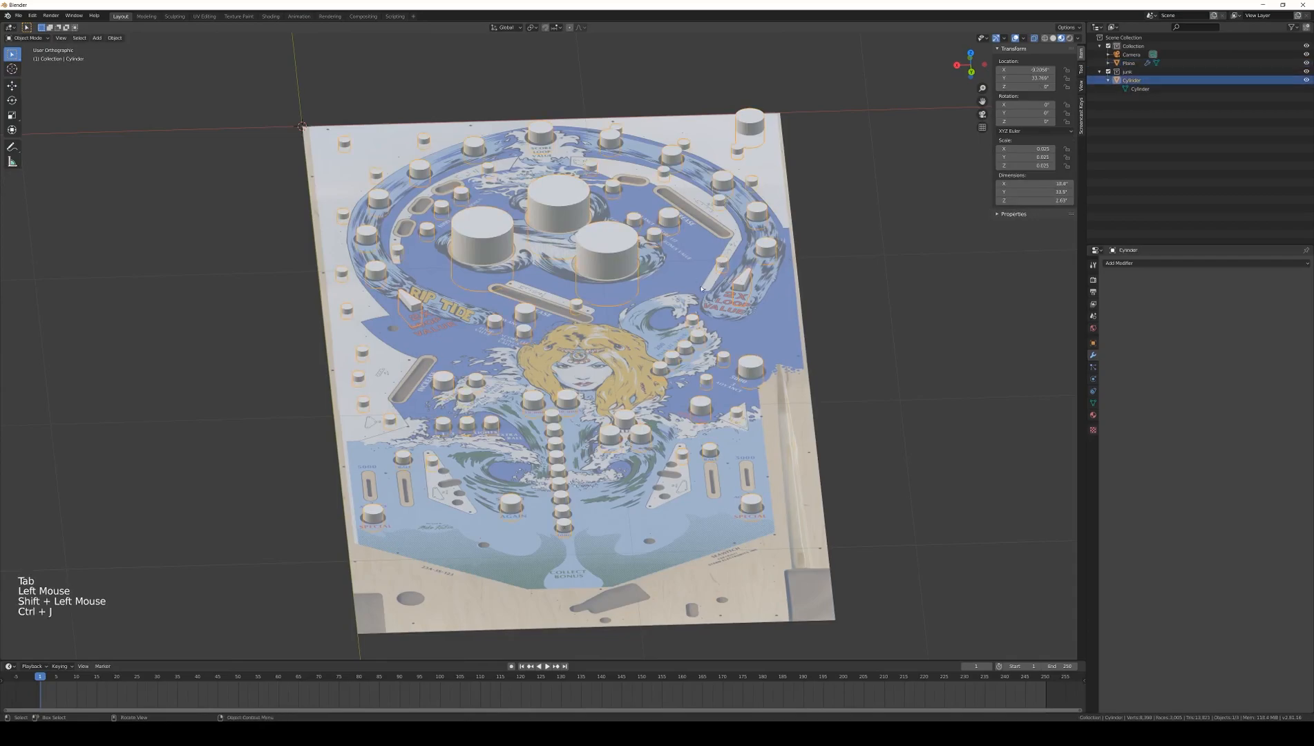
Step: Select the playfield plane and exclude the junk collection to view the round and triangular cutouts
{"action": "left_click", "coordinate": [689, 276]}
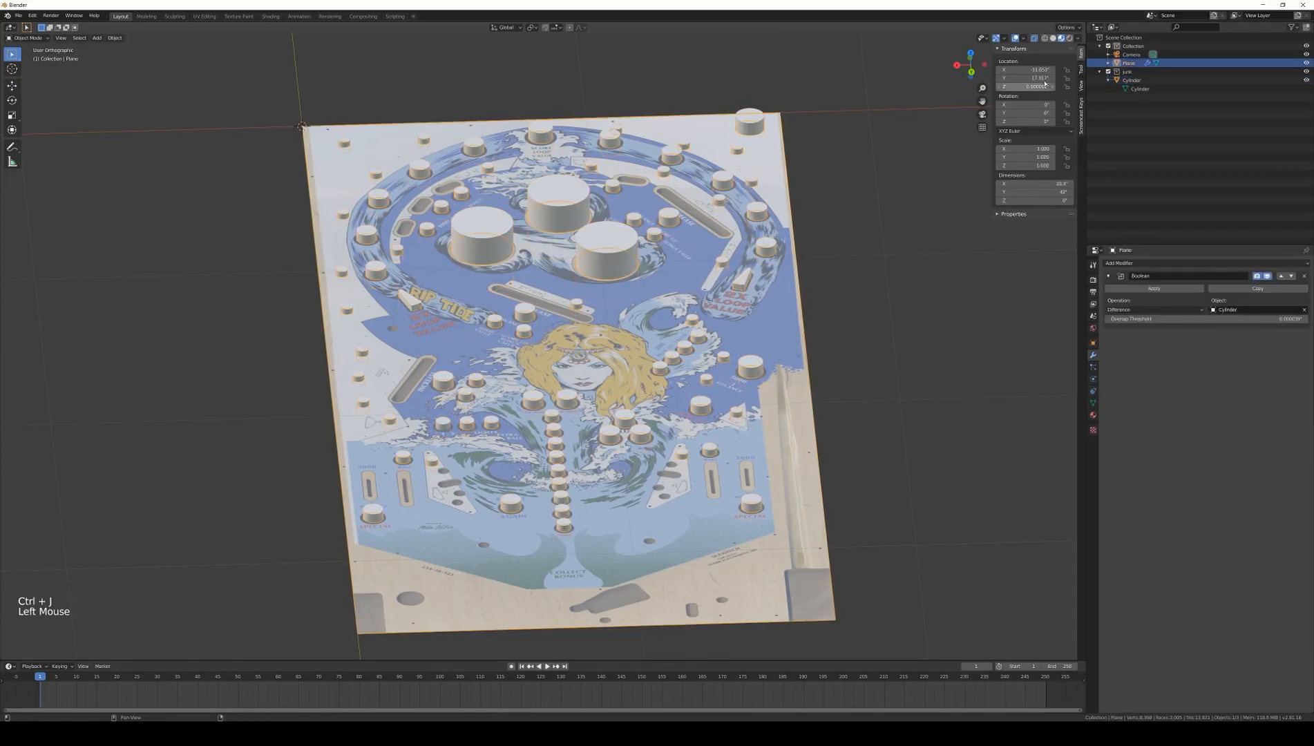
{"action": "left_click", "coordinate": [1108, 72]}
{"action": "middle_click_drag", "start_coordinate": [787, 318], "coordinate": [765, 327]}
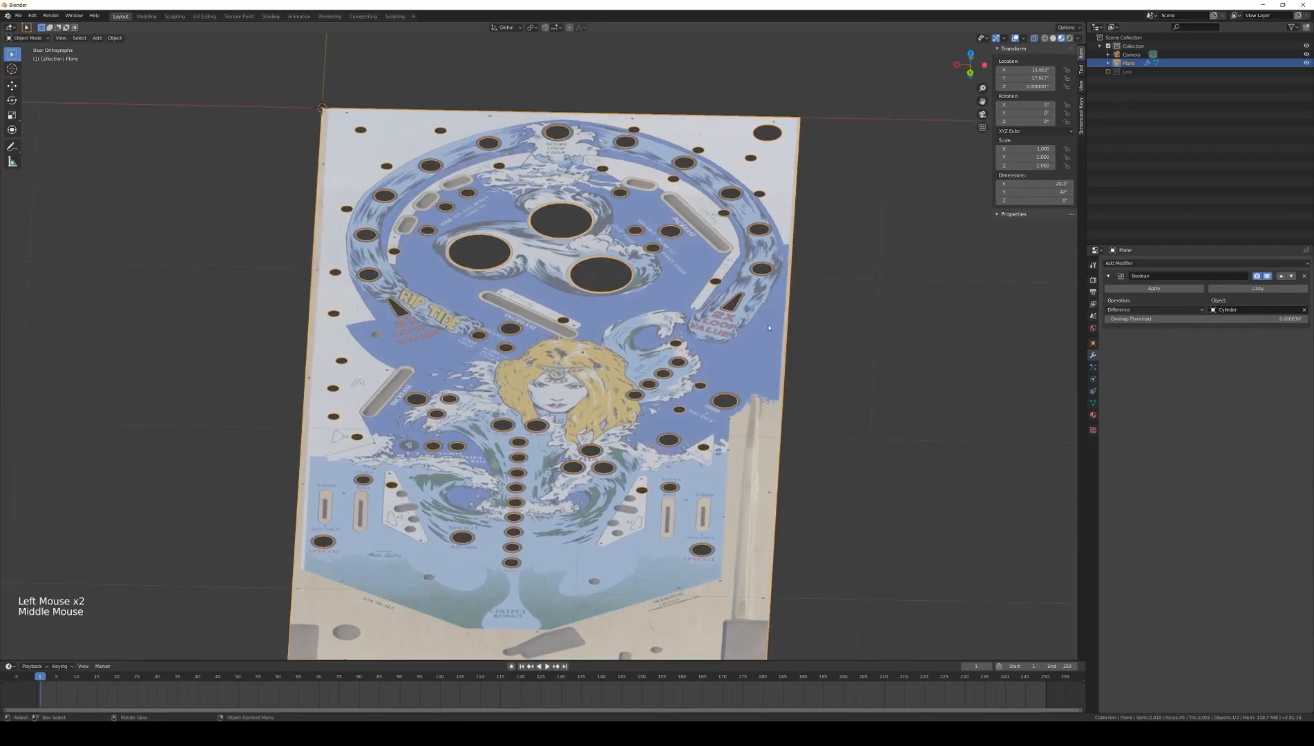
{"action": "left_click", "coordinate": [809, 371]}
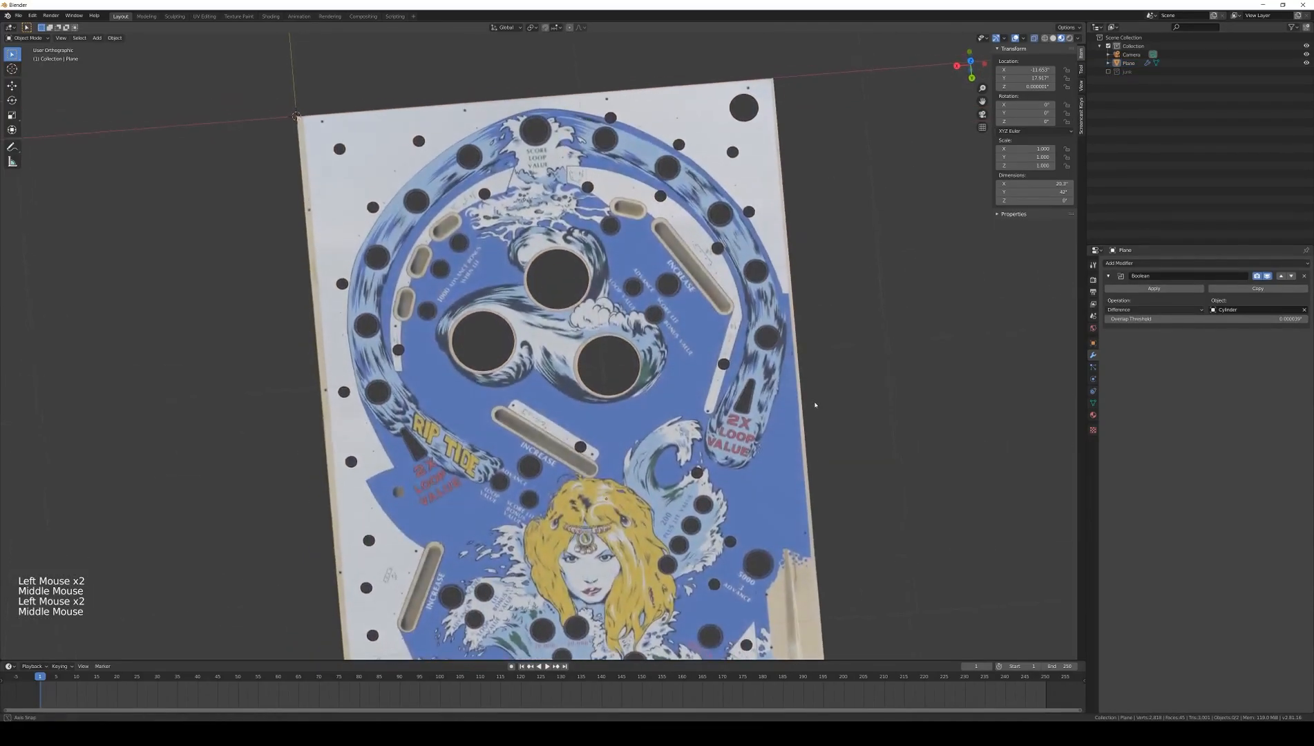